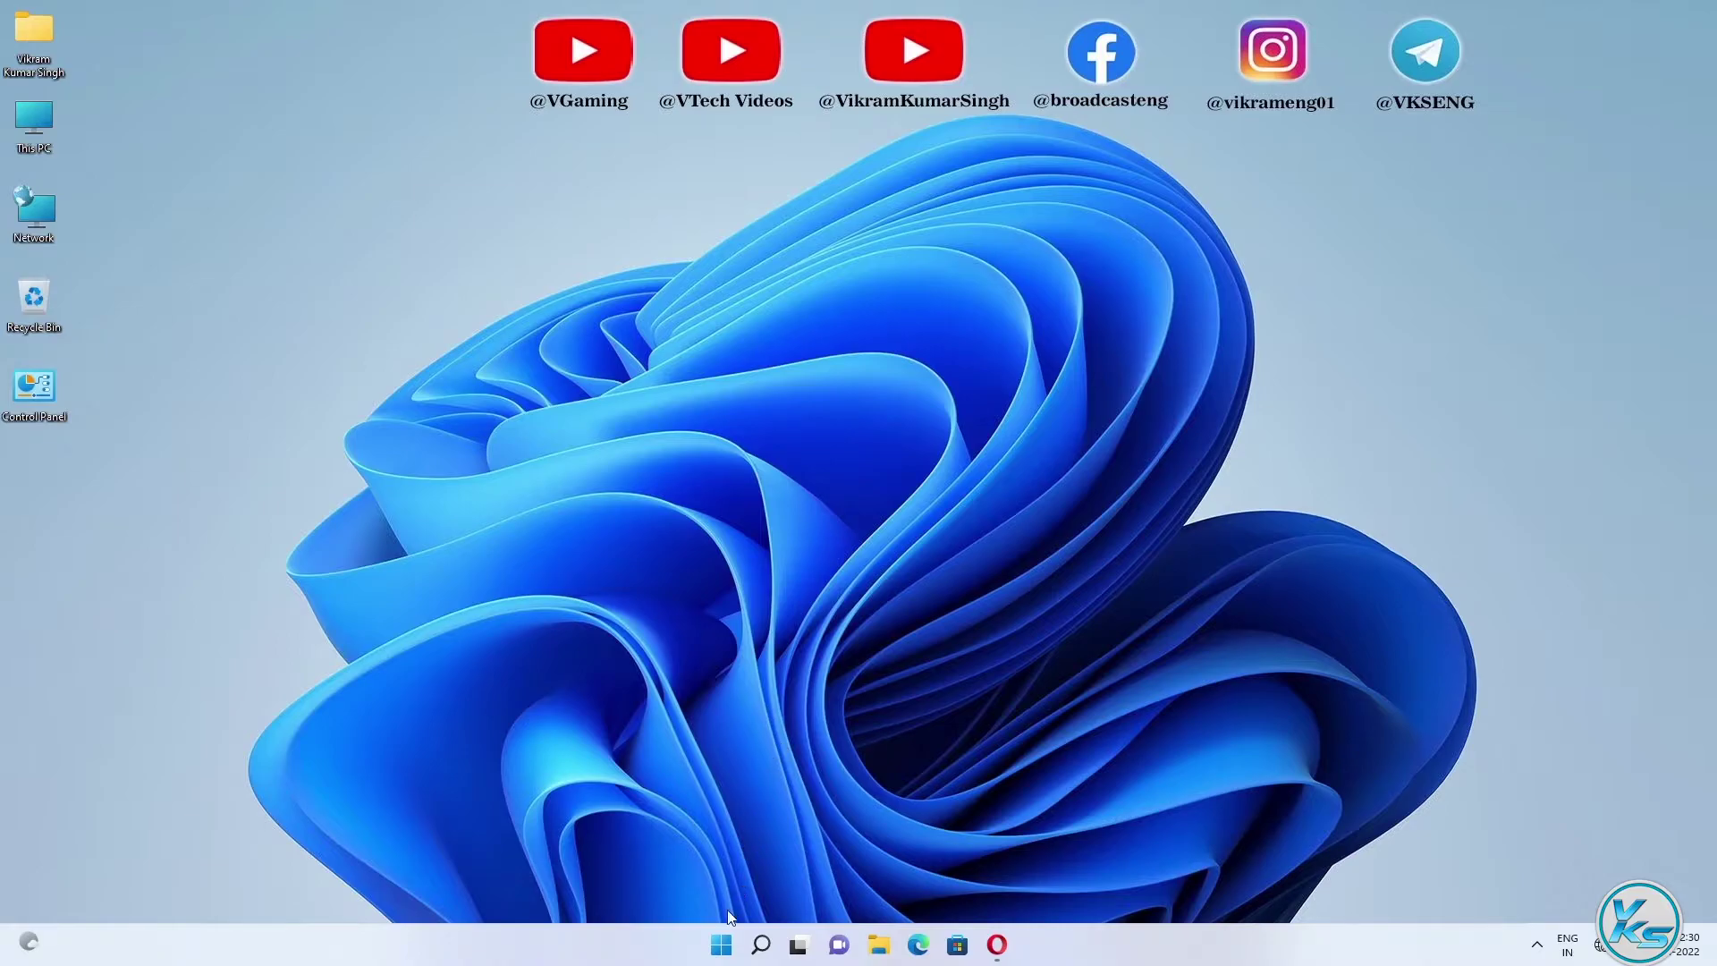
Open Device Manager and expand the Network adapters category to list the installed adapters
right_click(718, 951)
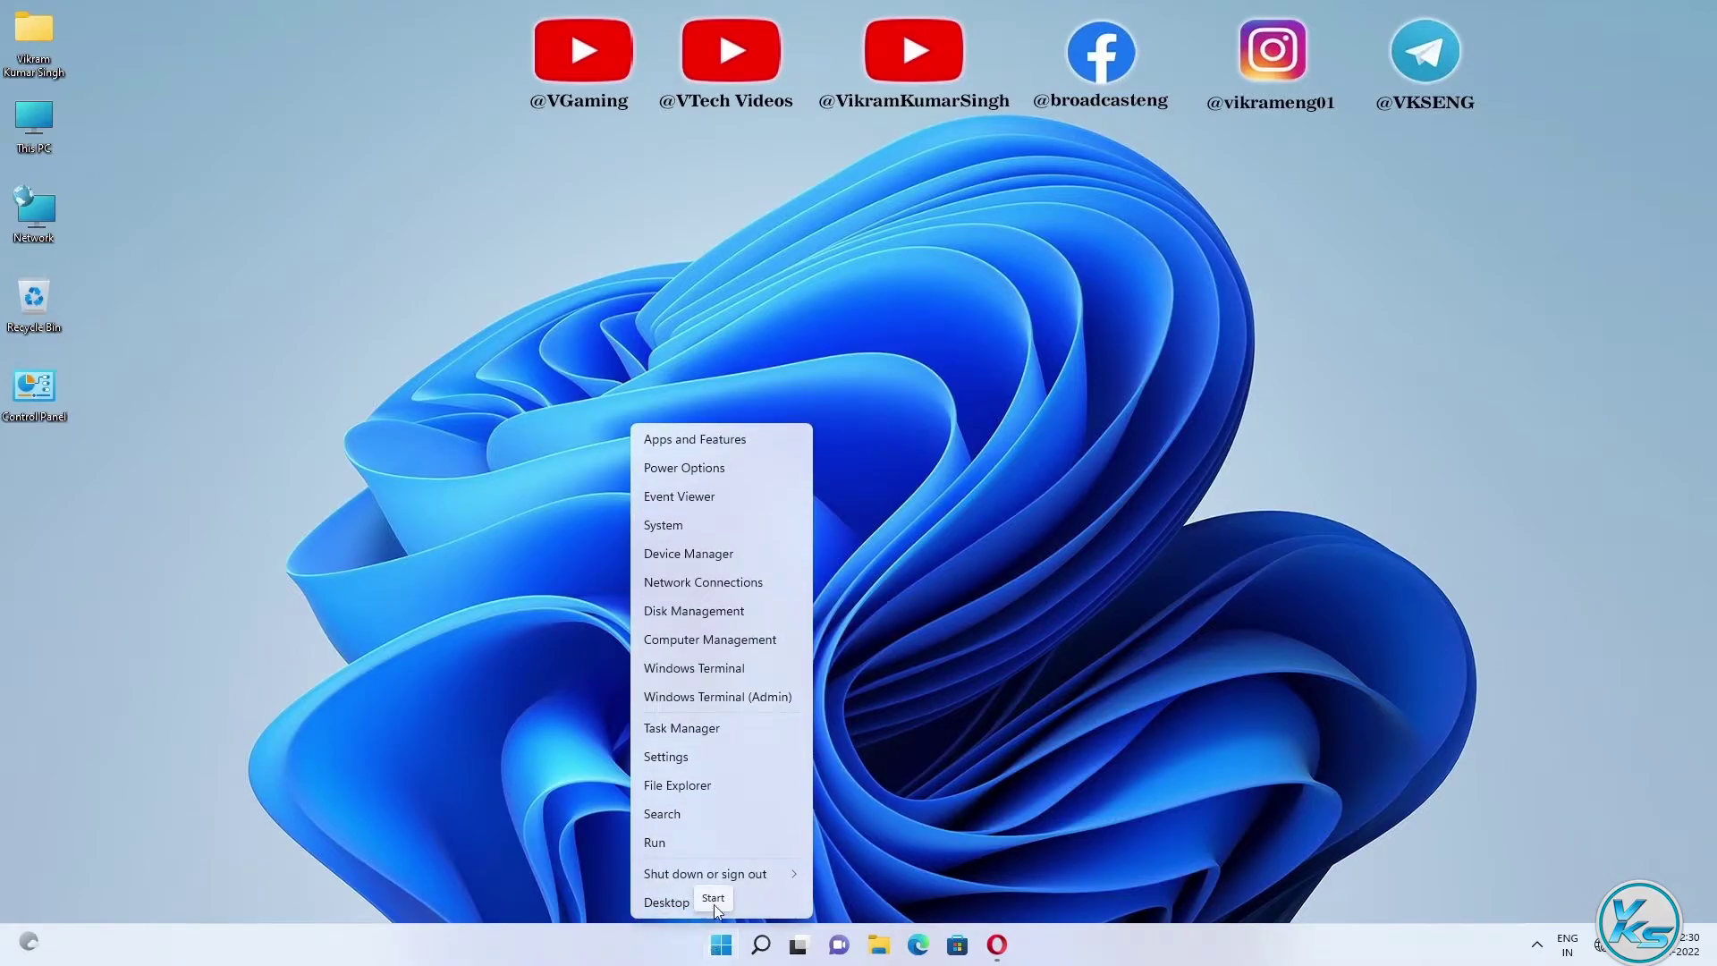
left_click(685, 554)
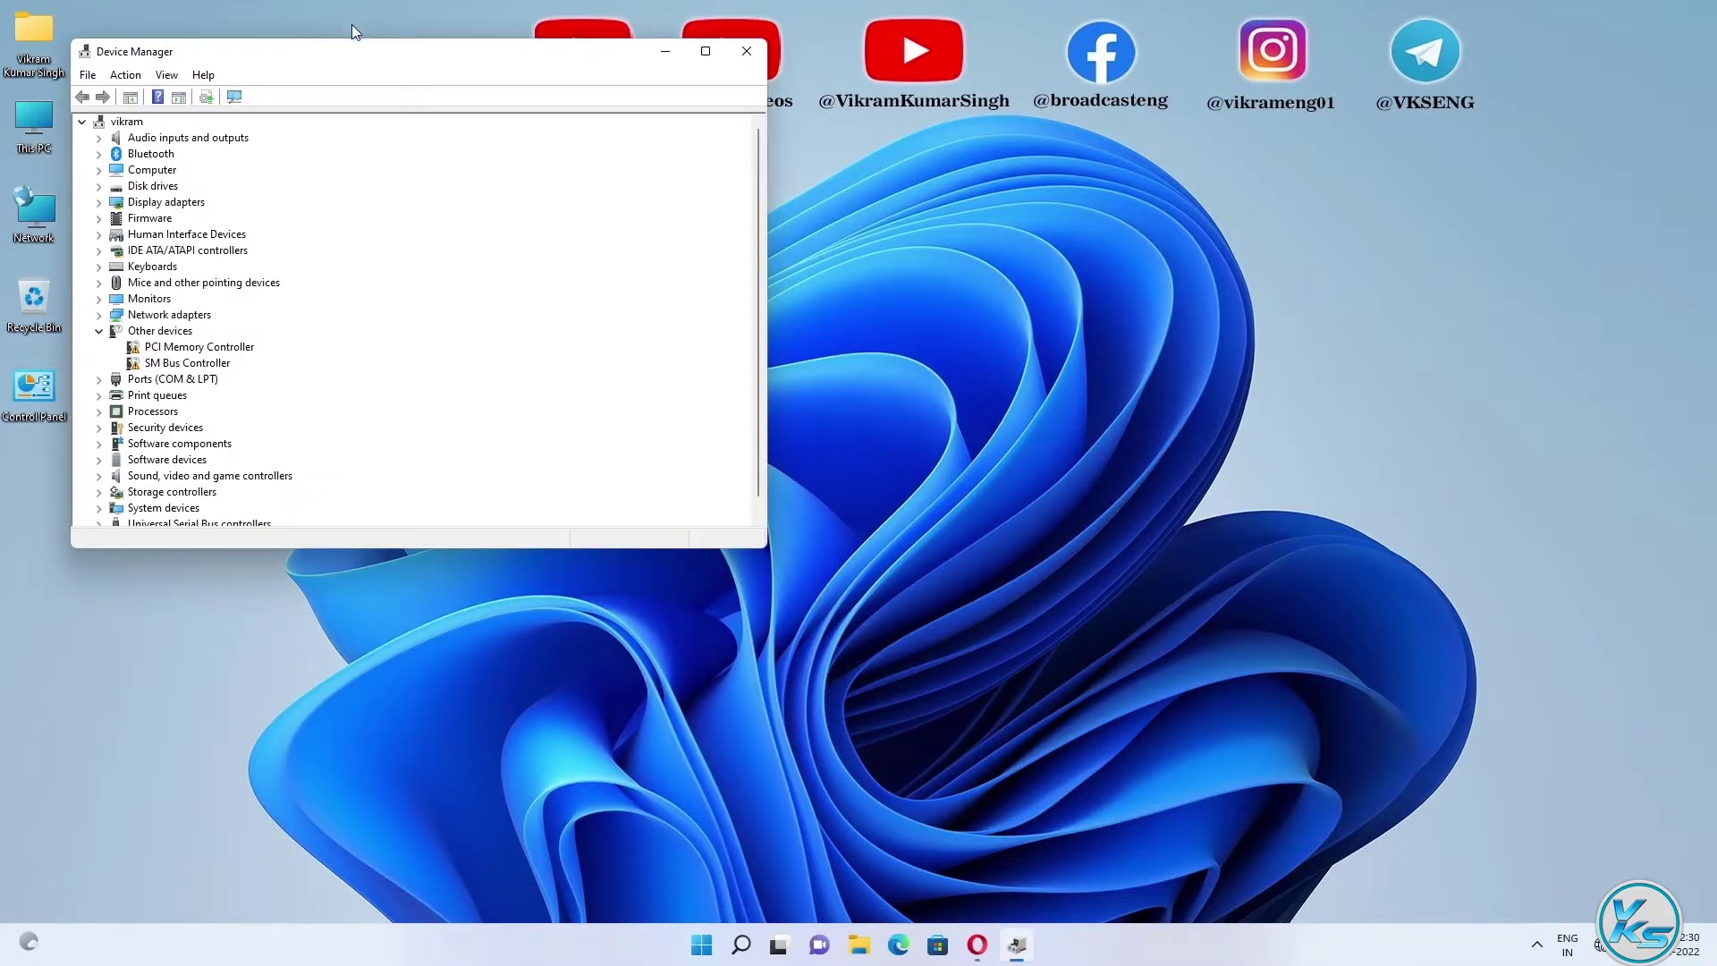
left_click_drag(367, 54, 786, 218)
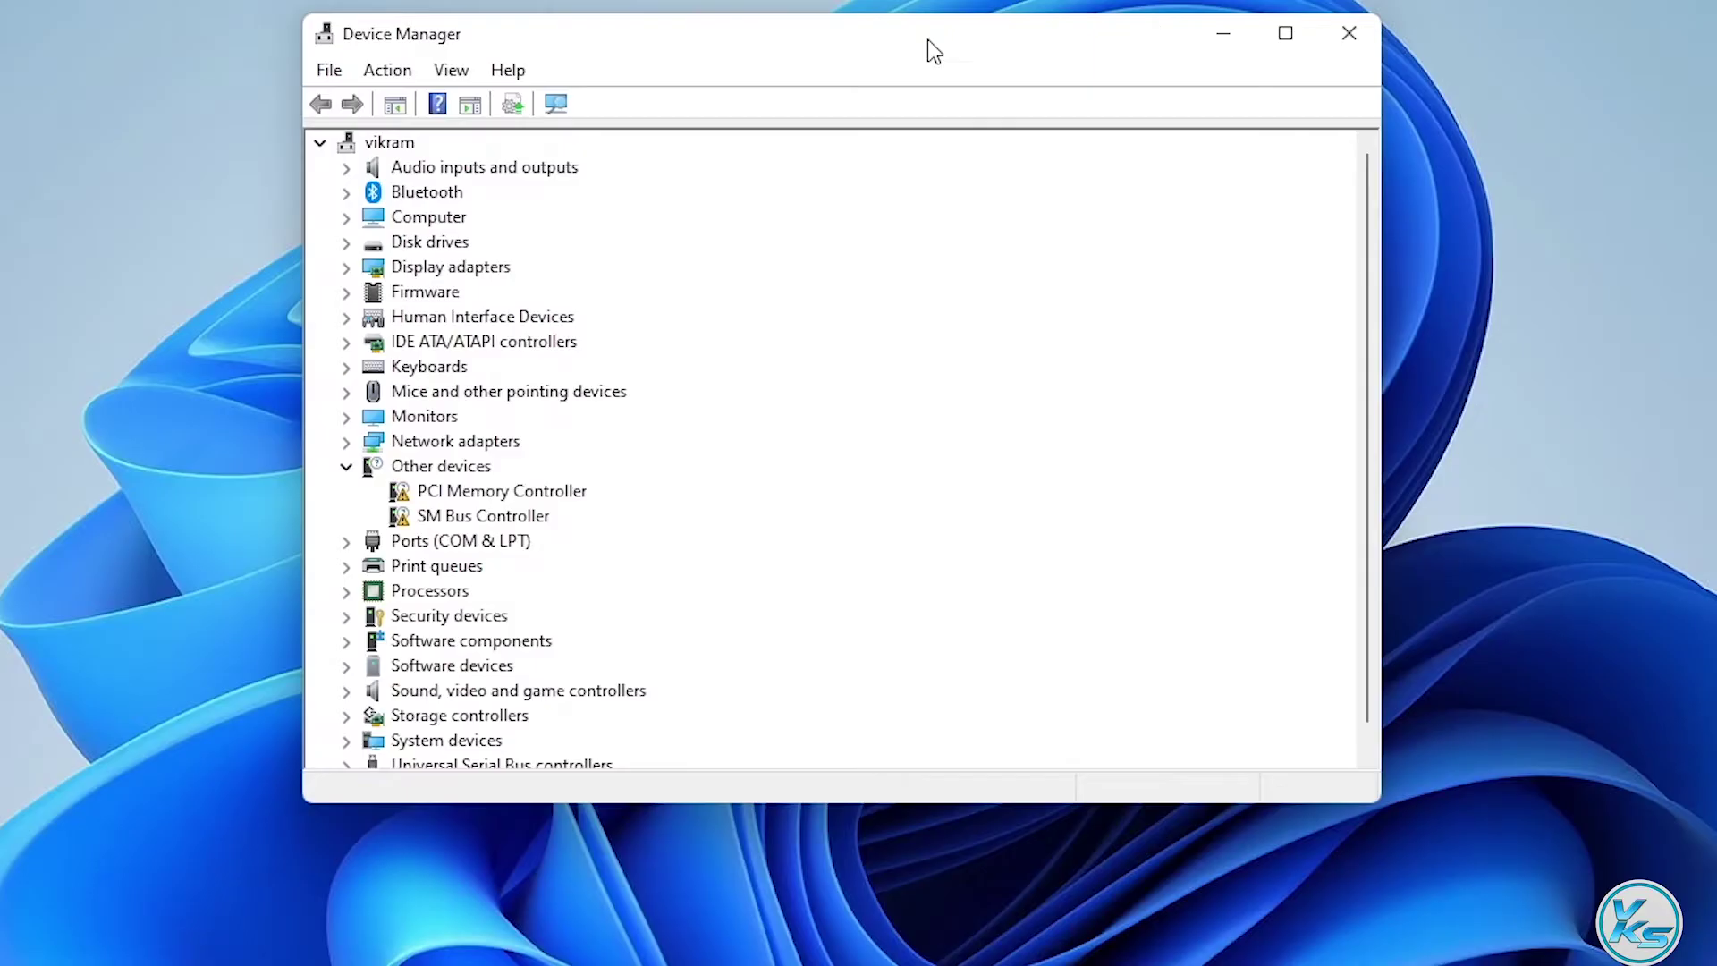
double_click(436, 445)
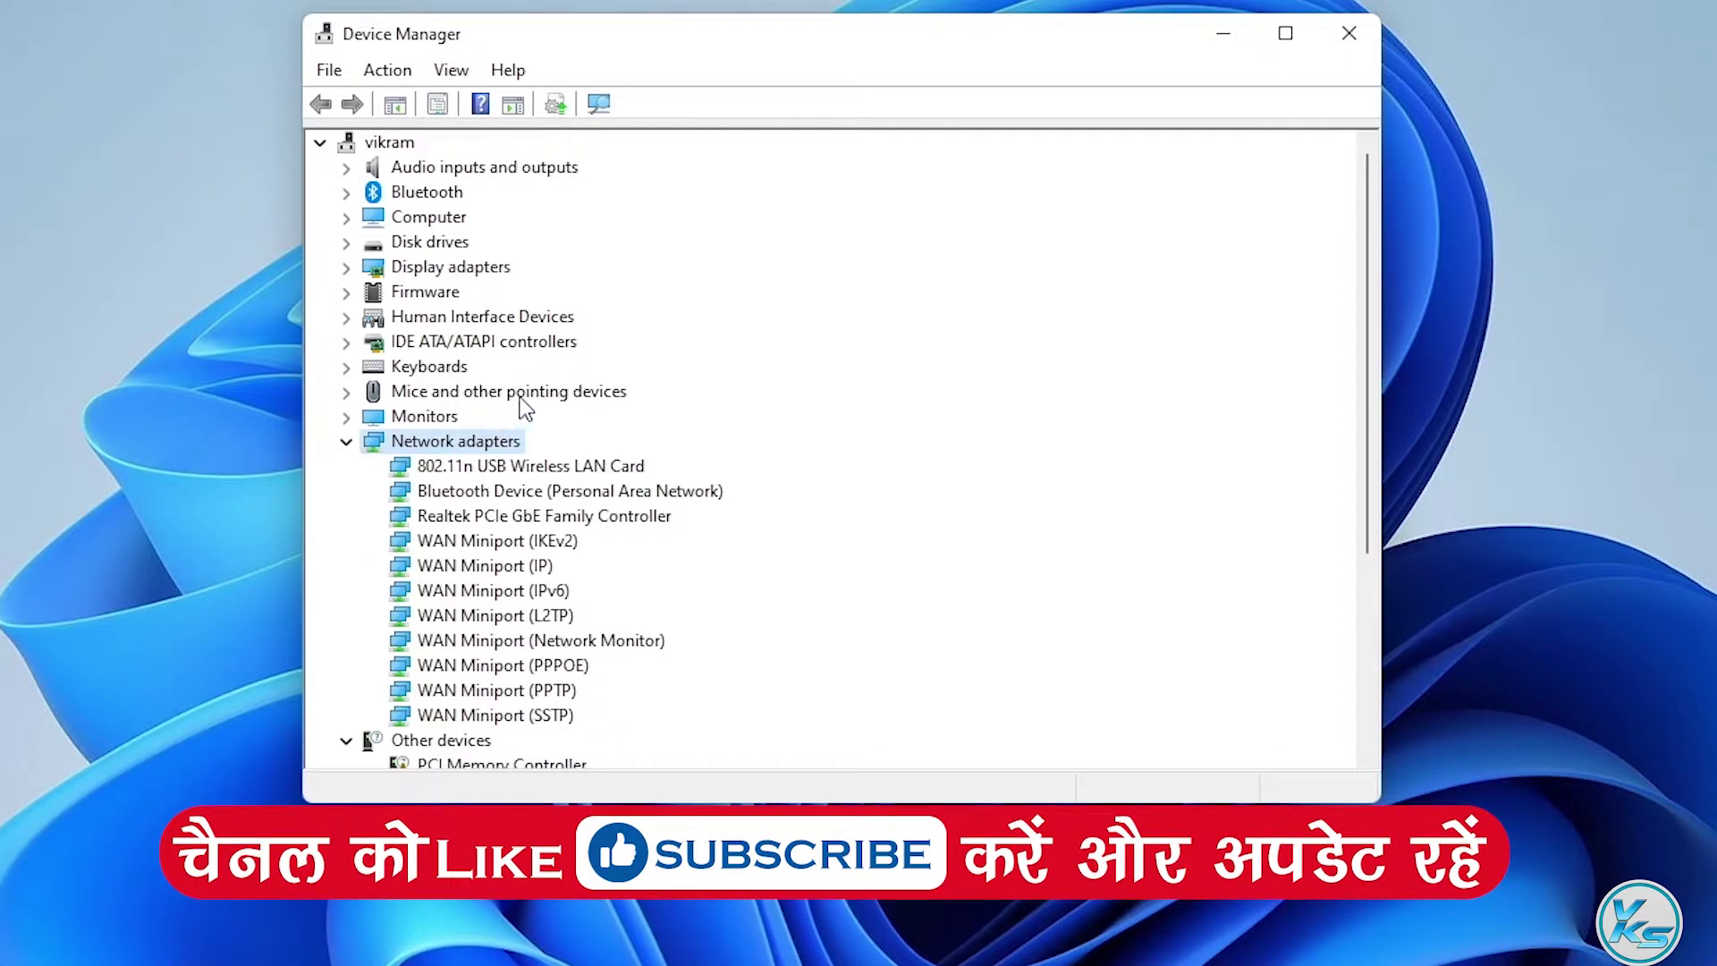
scroll(526, 407, "down", 2)
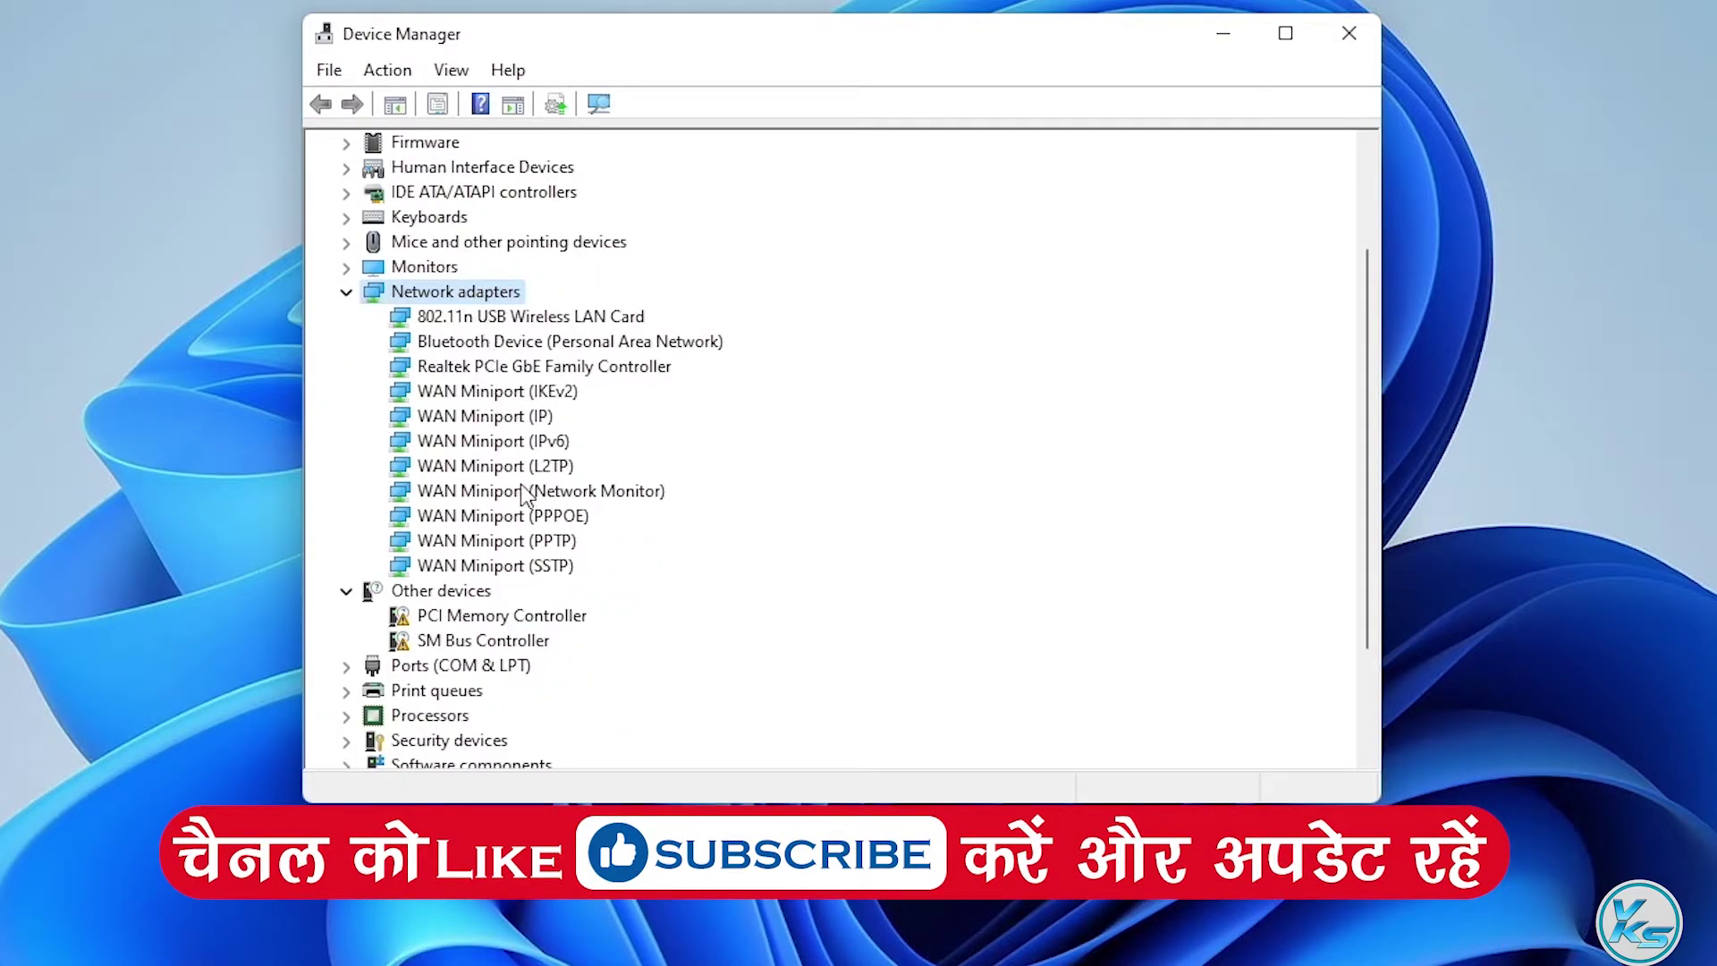
Update the 802.11n USB Wireless LAN Card driver manually, choosing the compatible 802.11n USB Wireless LAN Card model from the drivers available on the computer
left_click(472, 320)
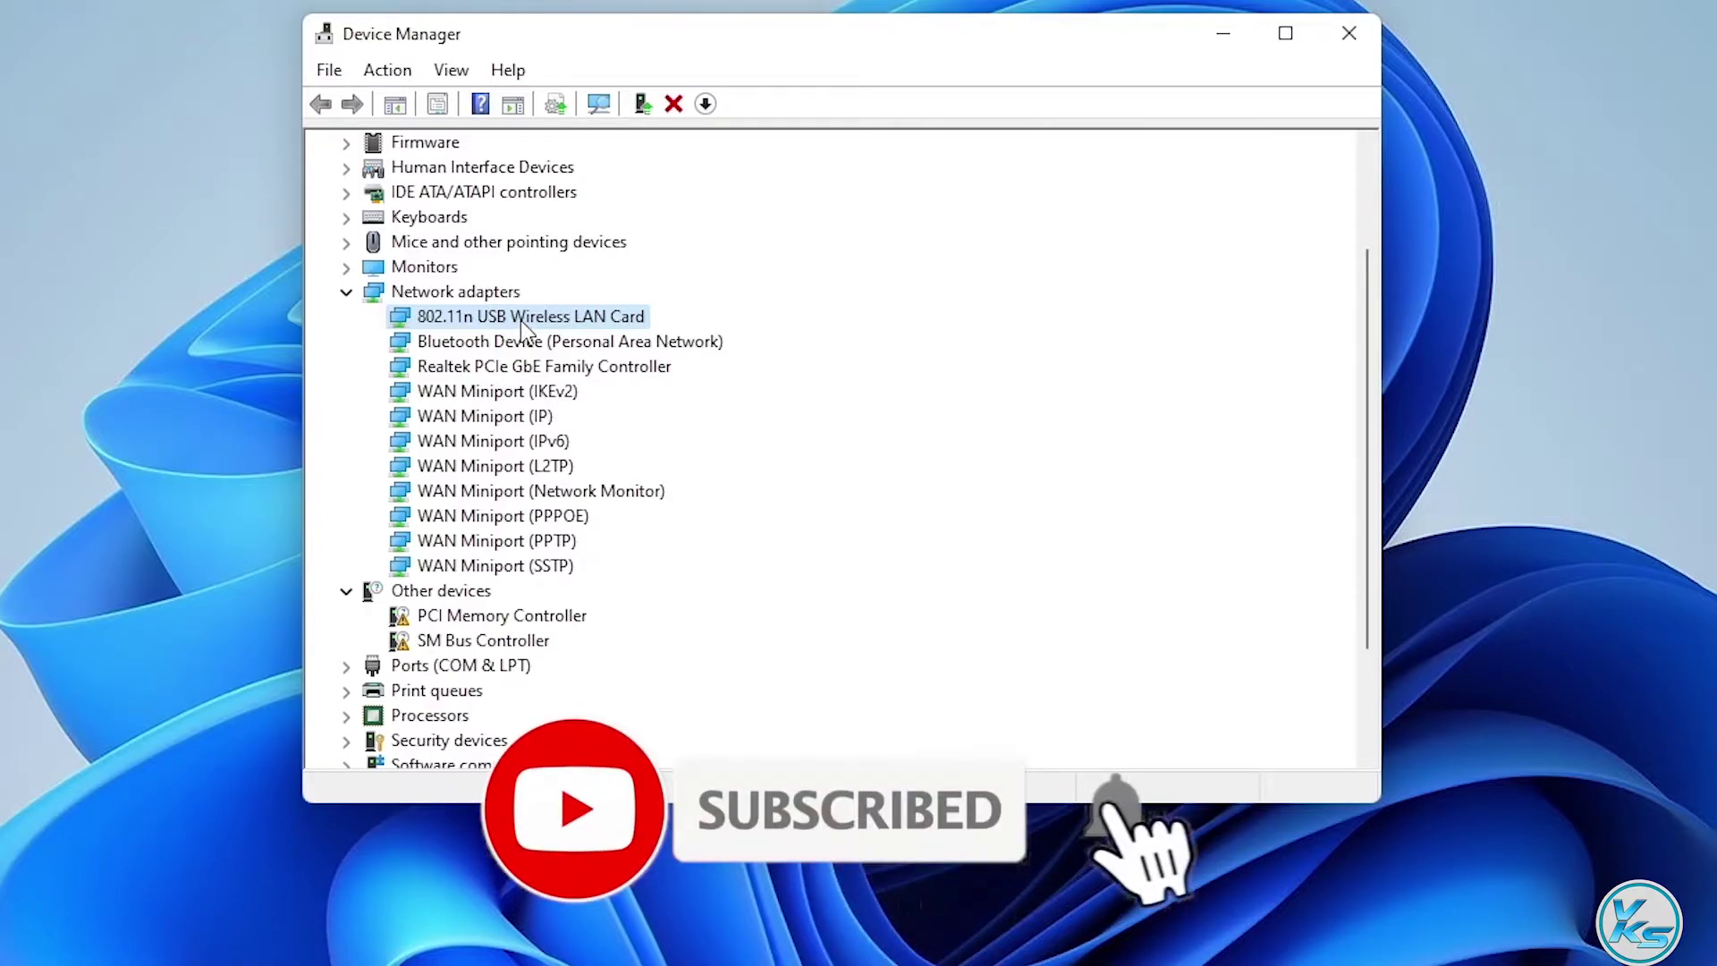
right_click(520, 320)
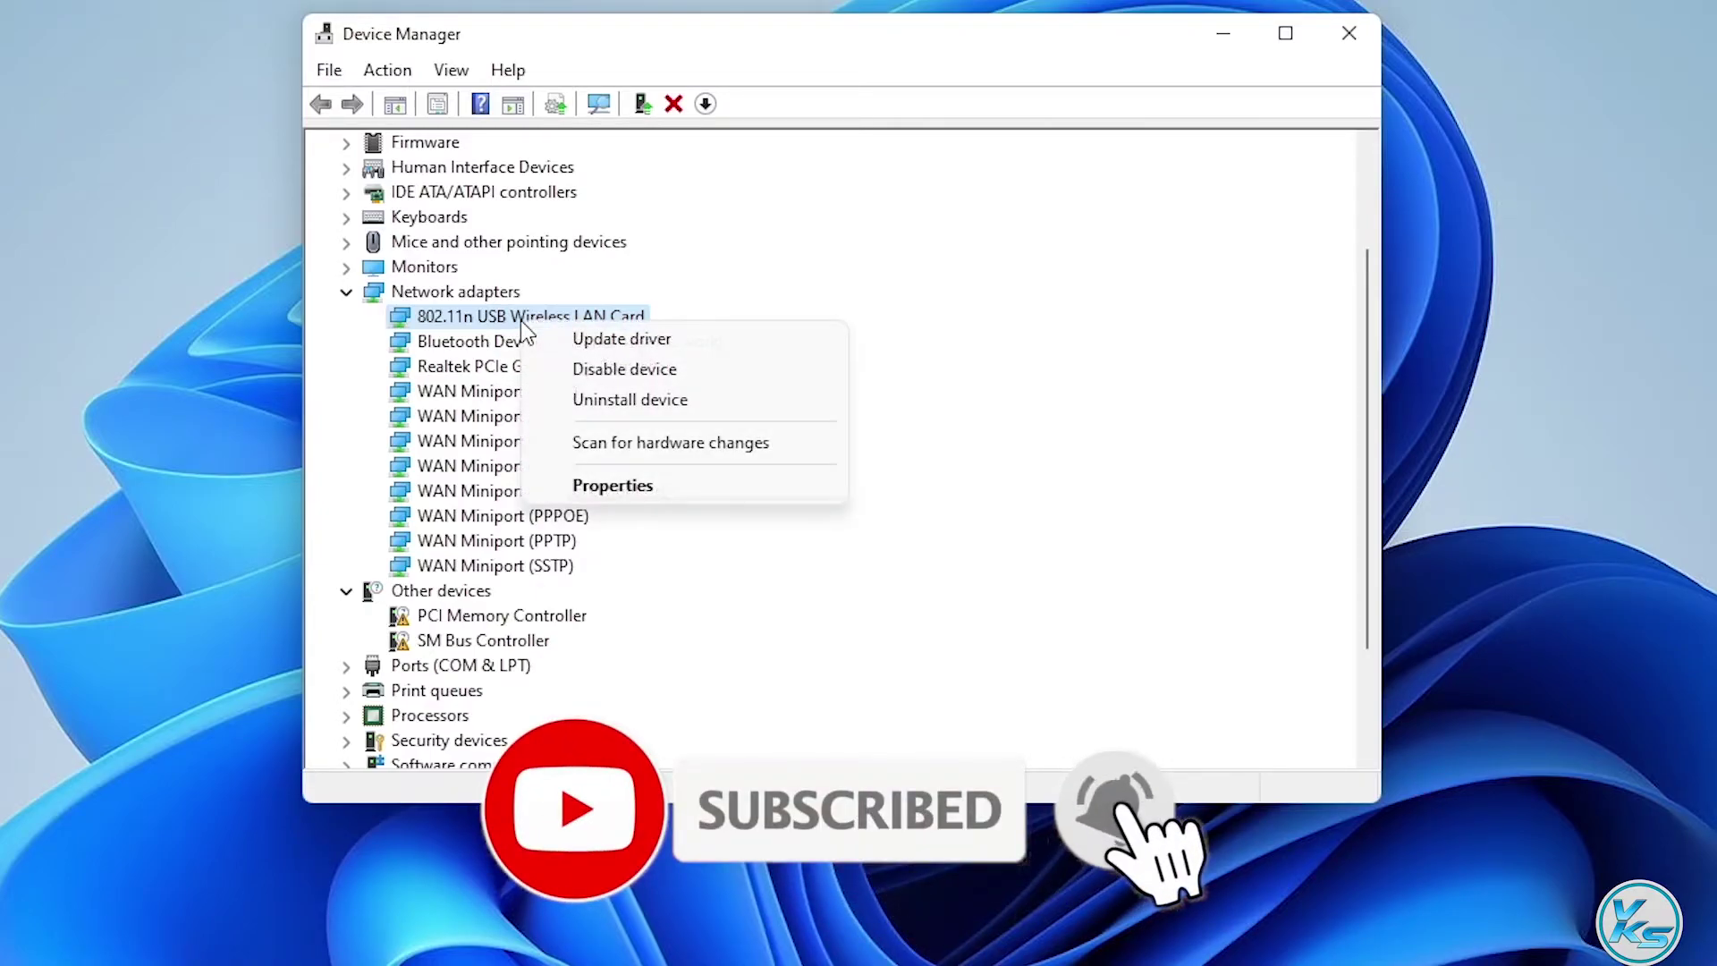
left_click(568, 343)
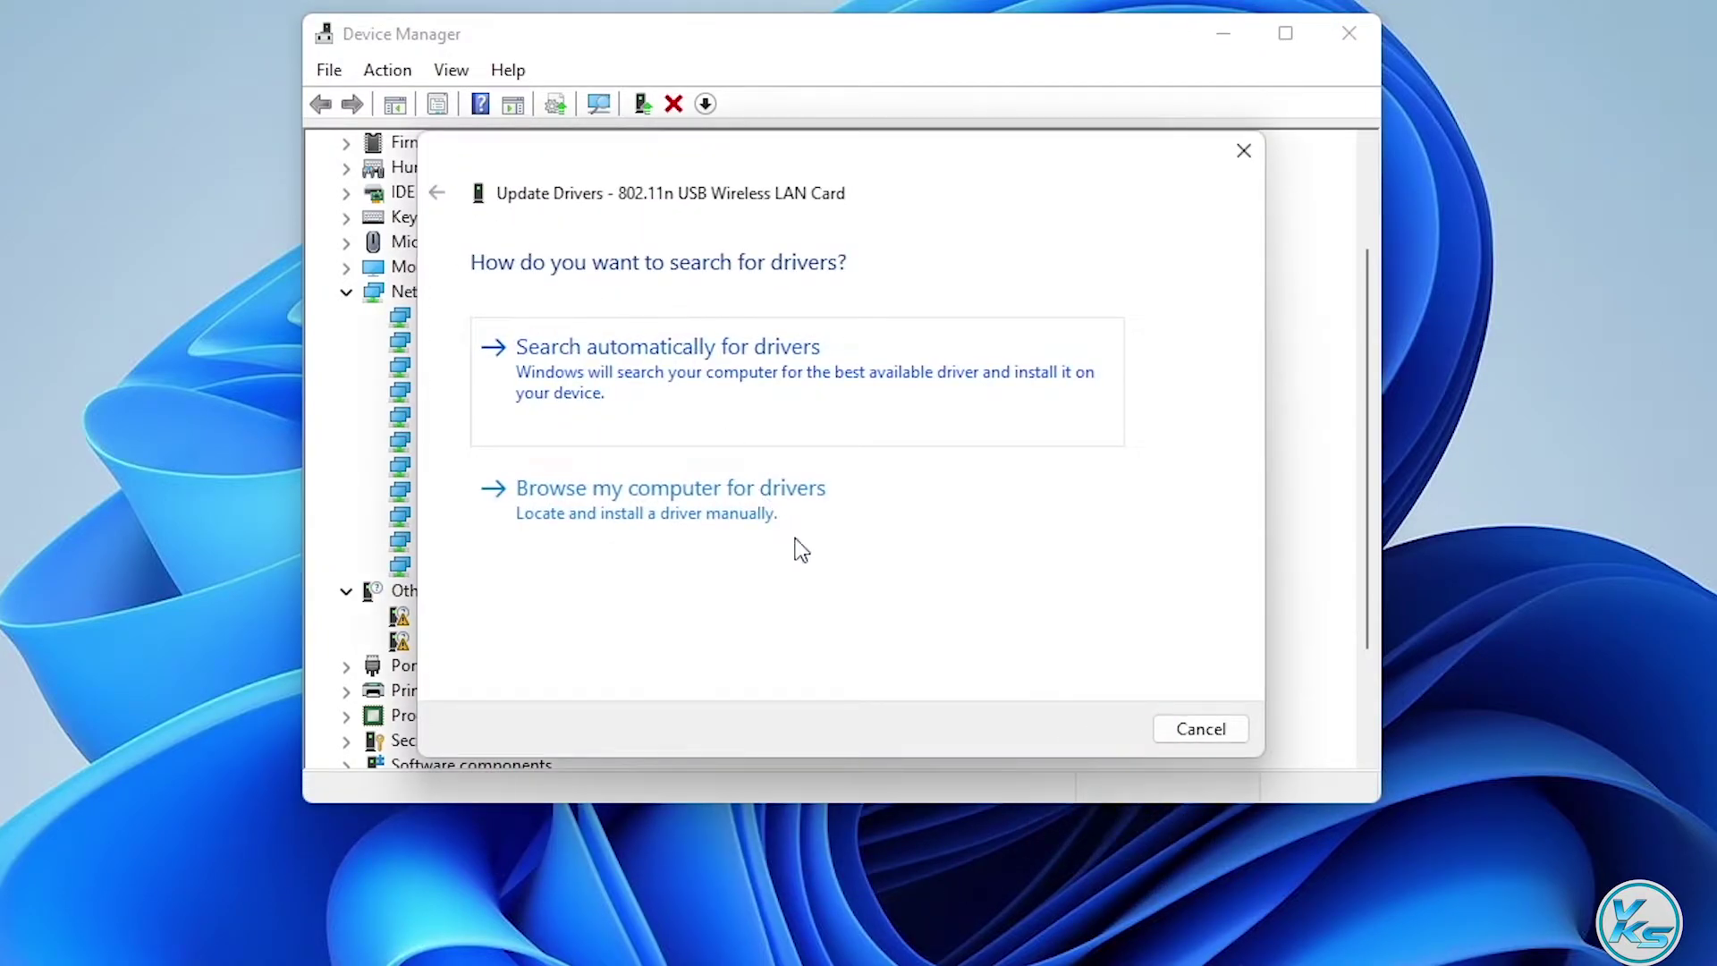
left_click(598, 507)
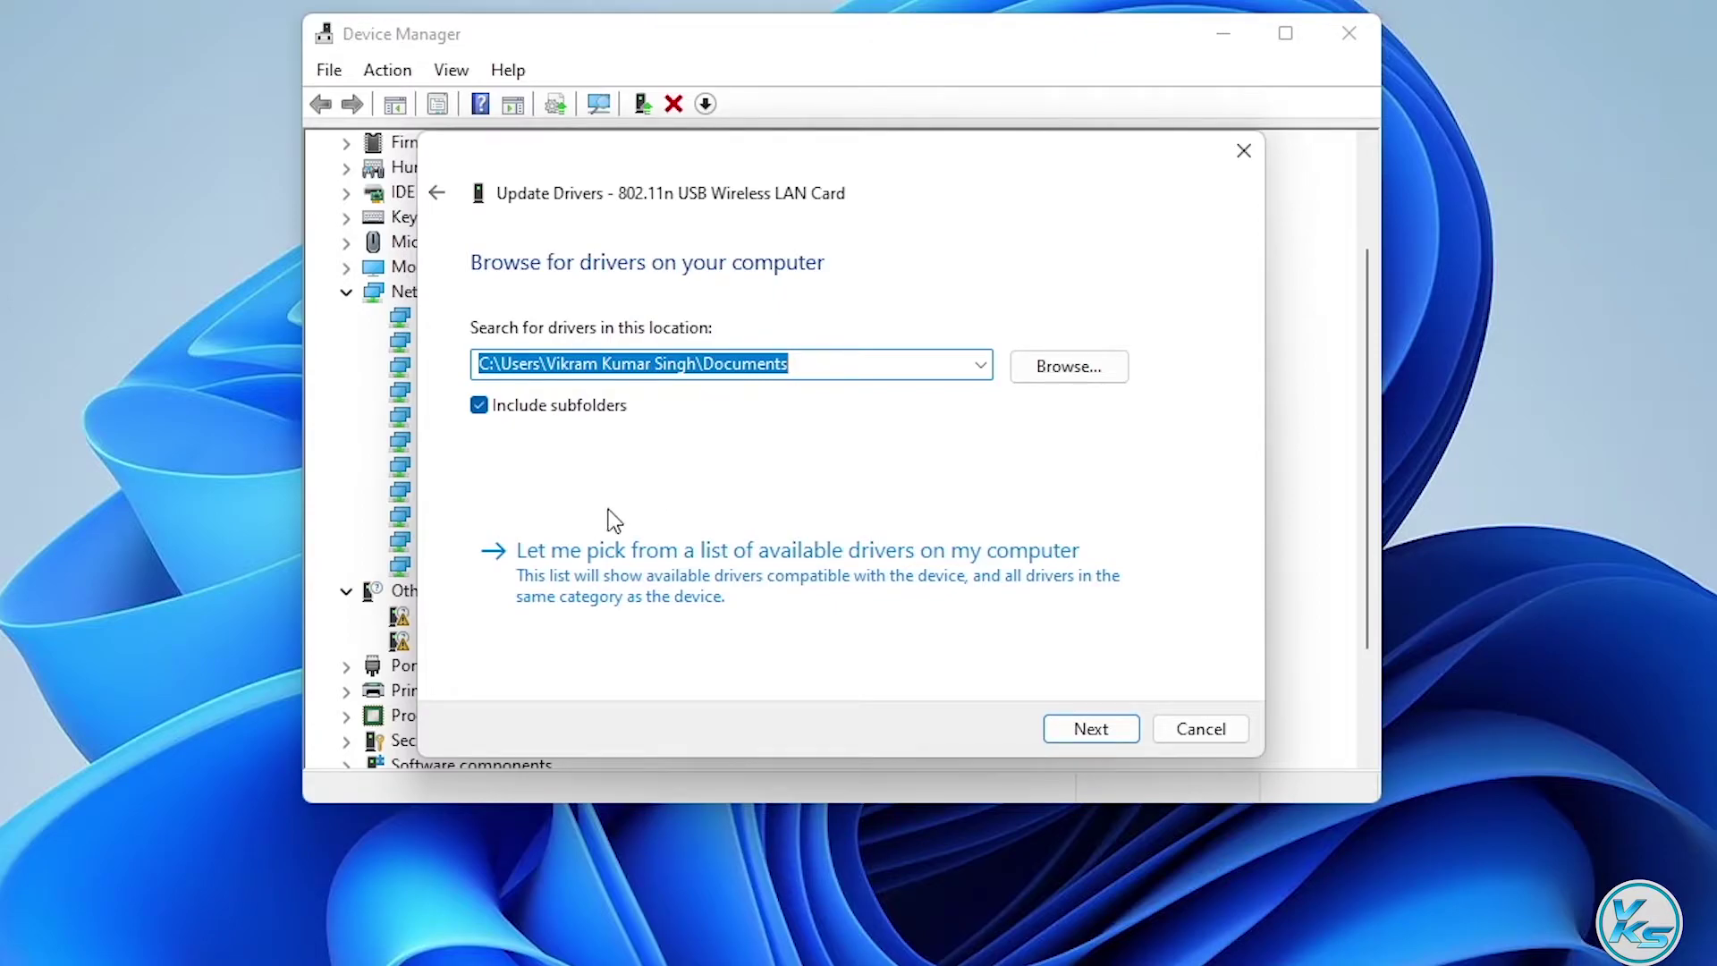
left_click(574, 594)
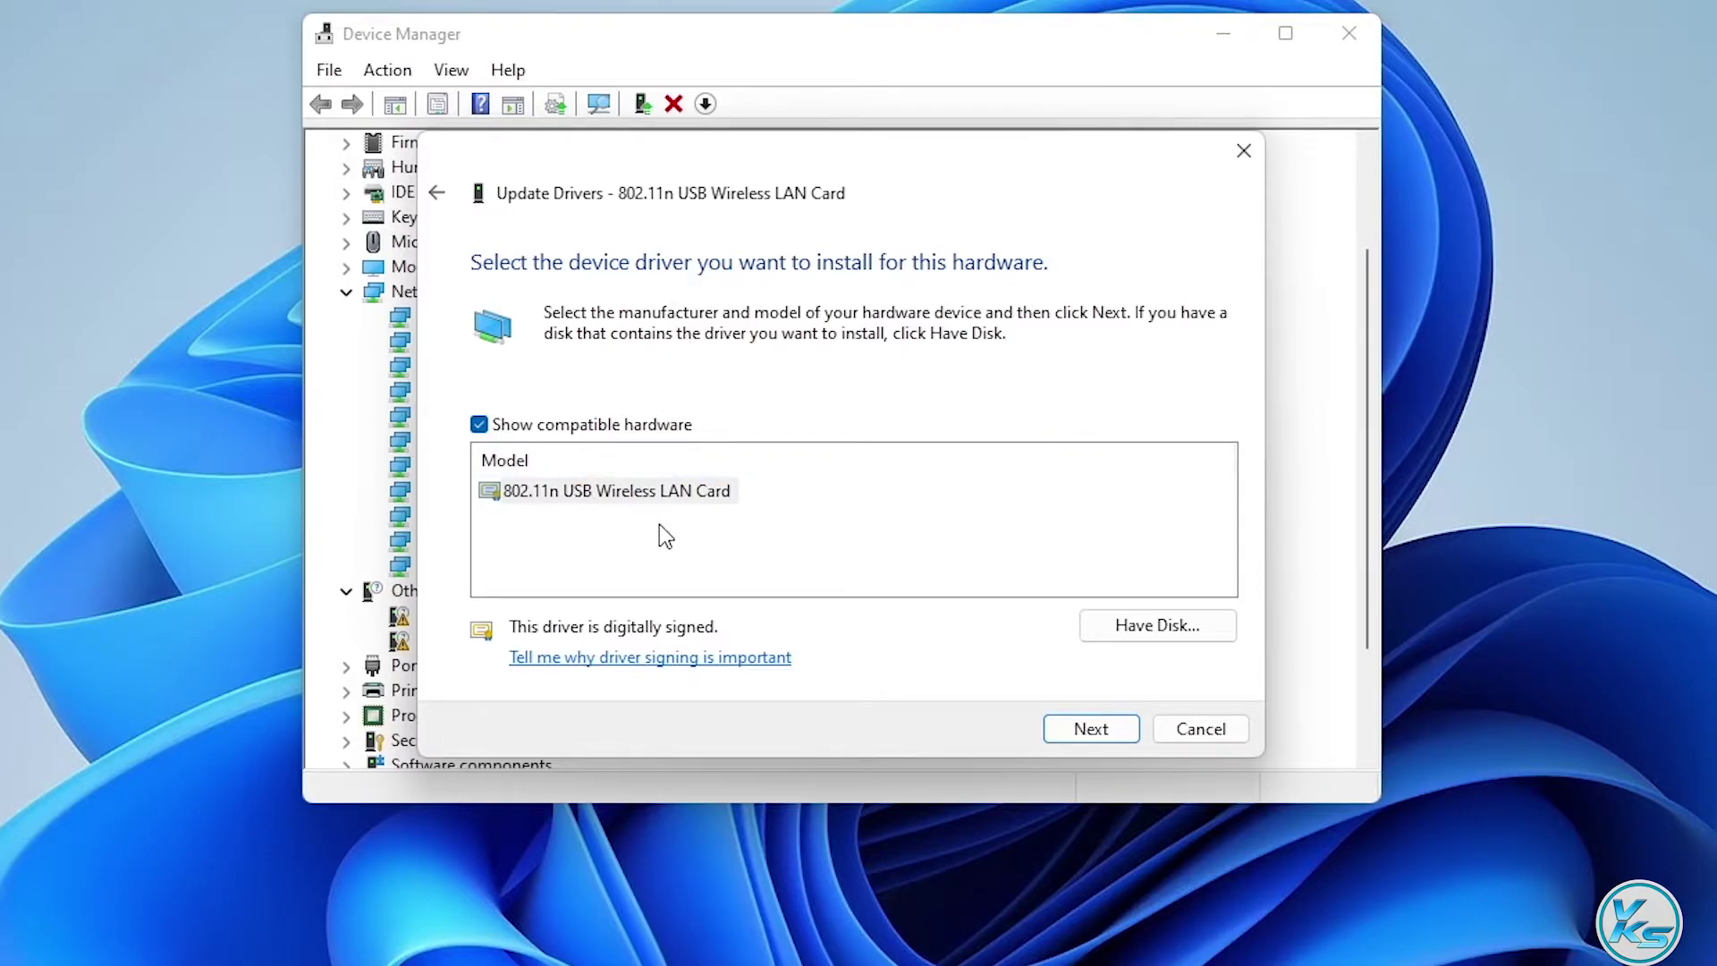
left_click(603, 492)
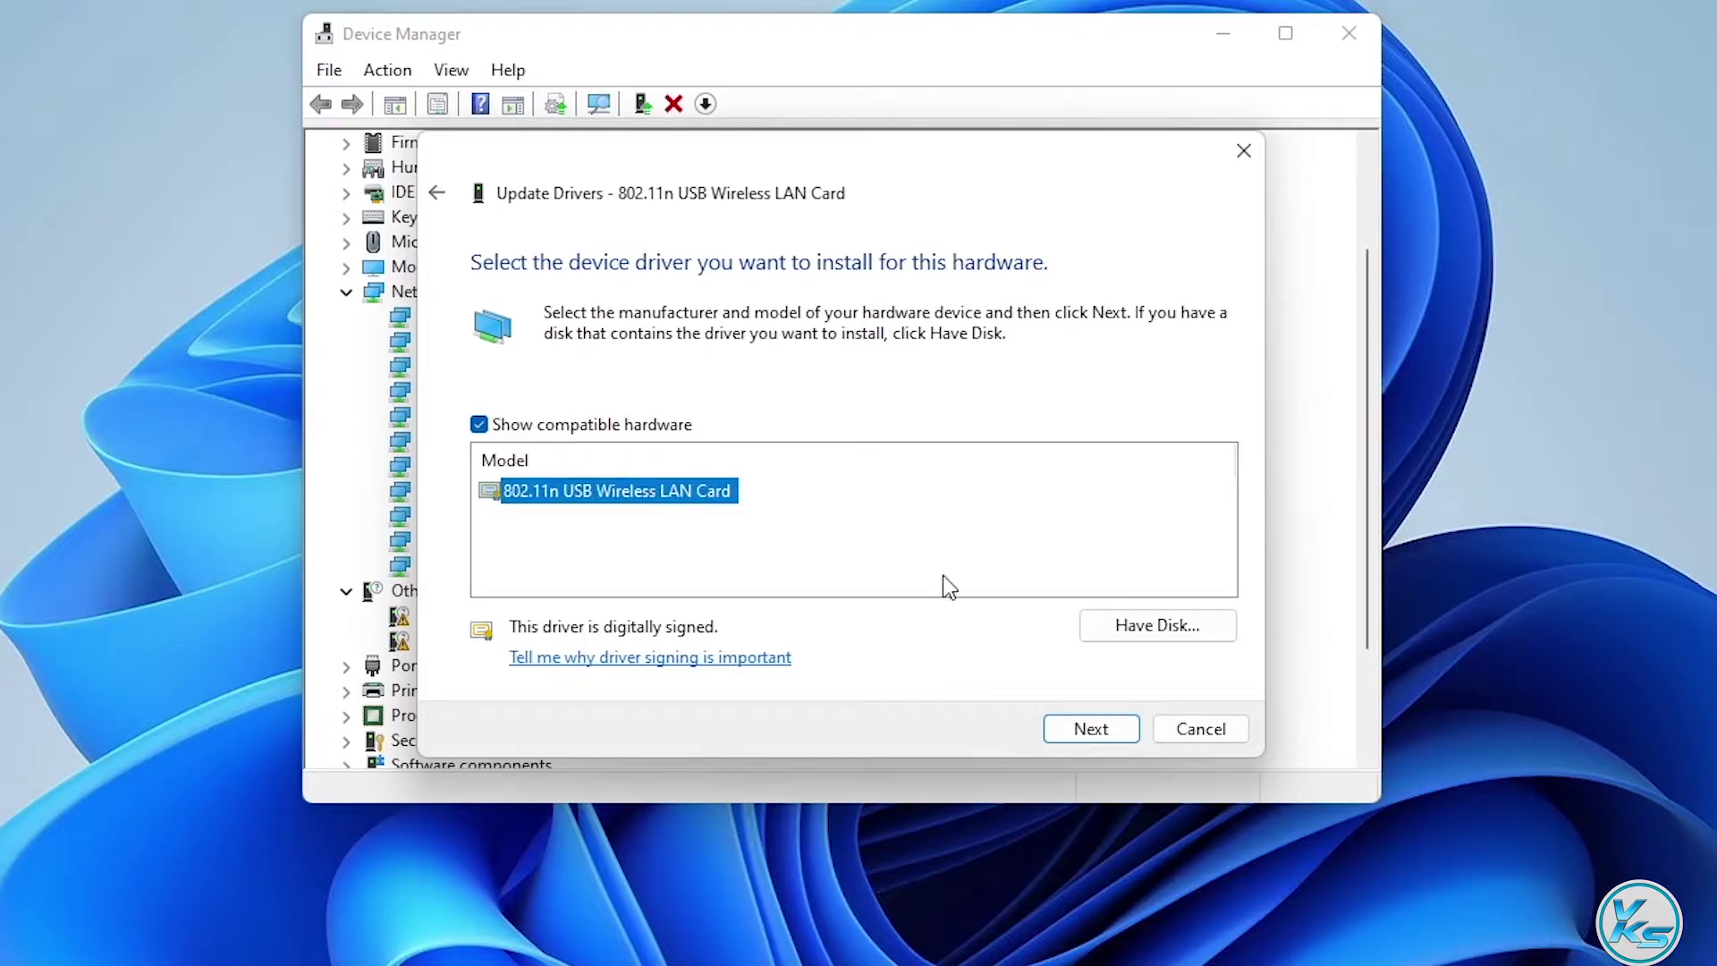
left_click(1073, 735)
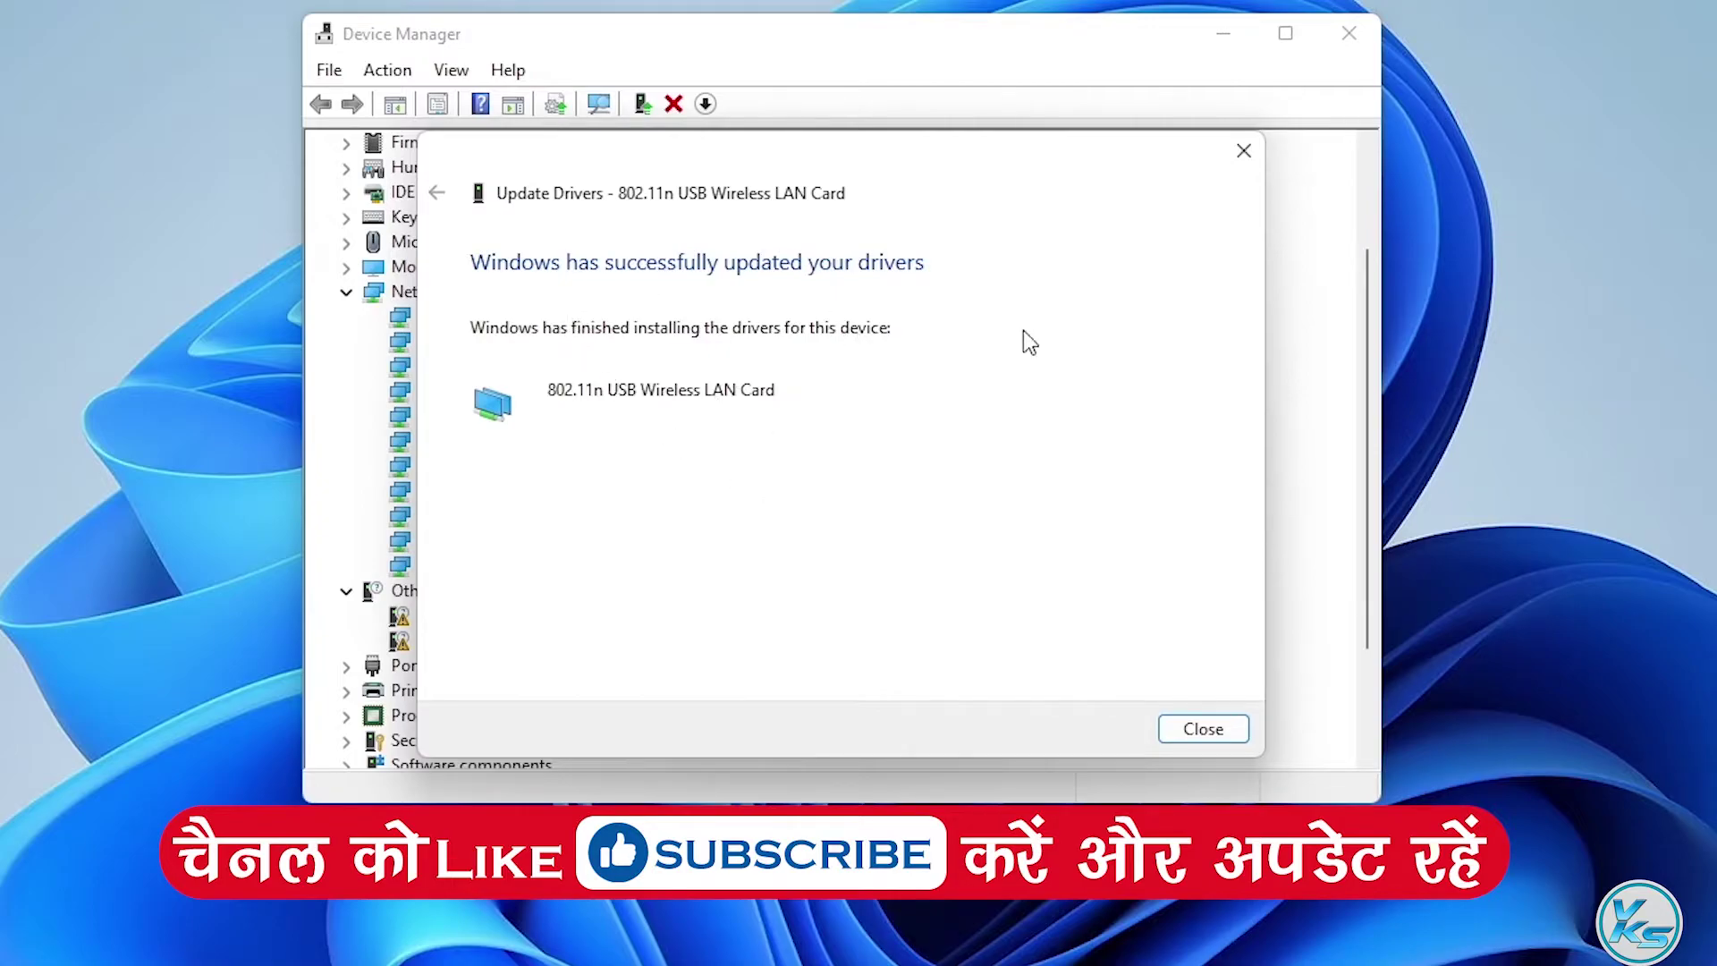
left_click(1205, 728)
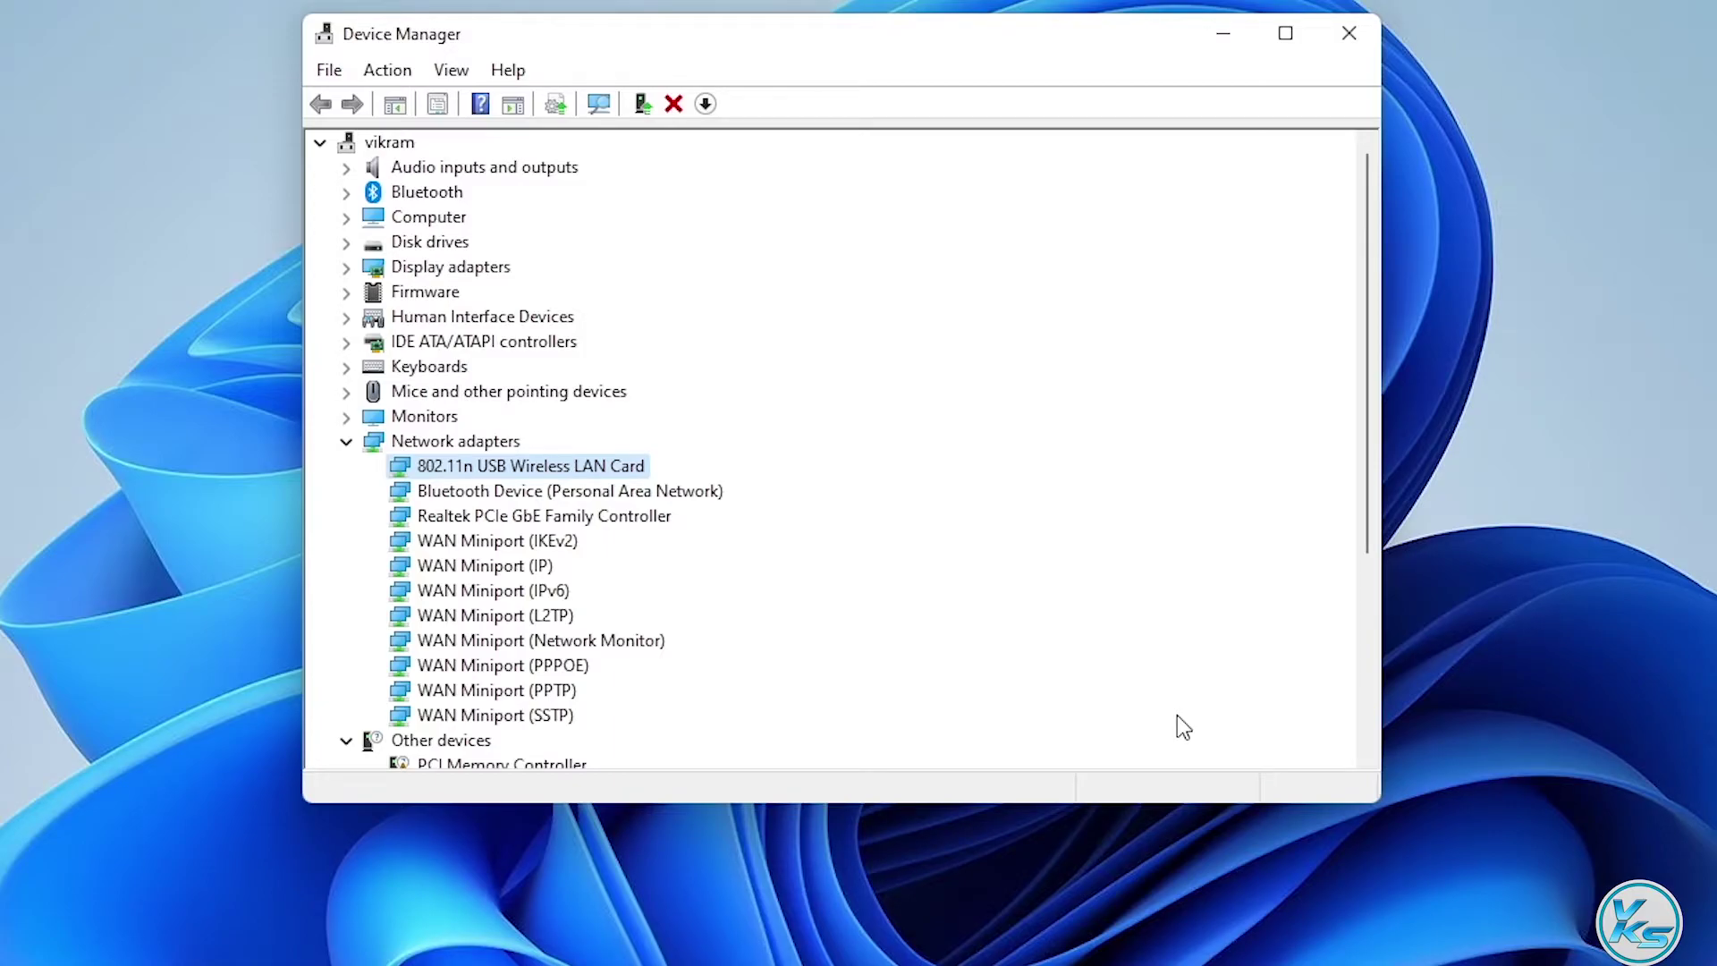
Check the power management settings in the 802.11n USB Wireless LAN Card's properties, closing the properties when done
right_click(606, 467)
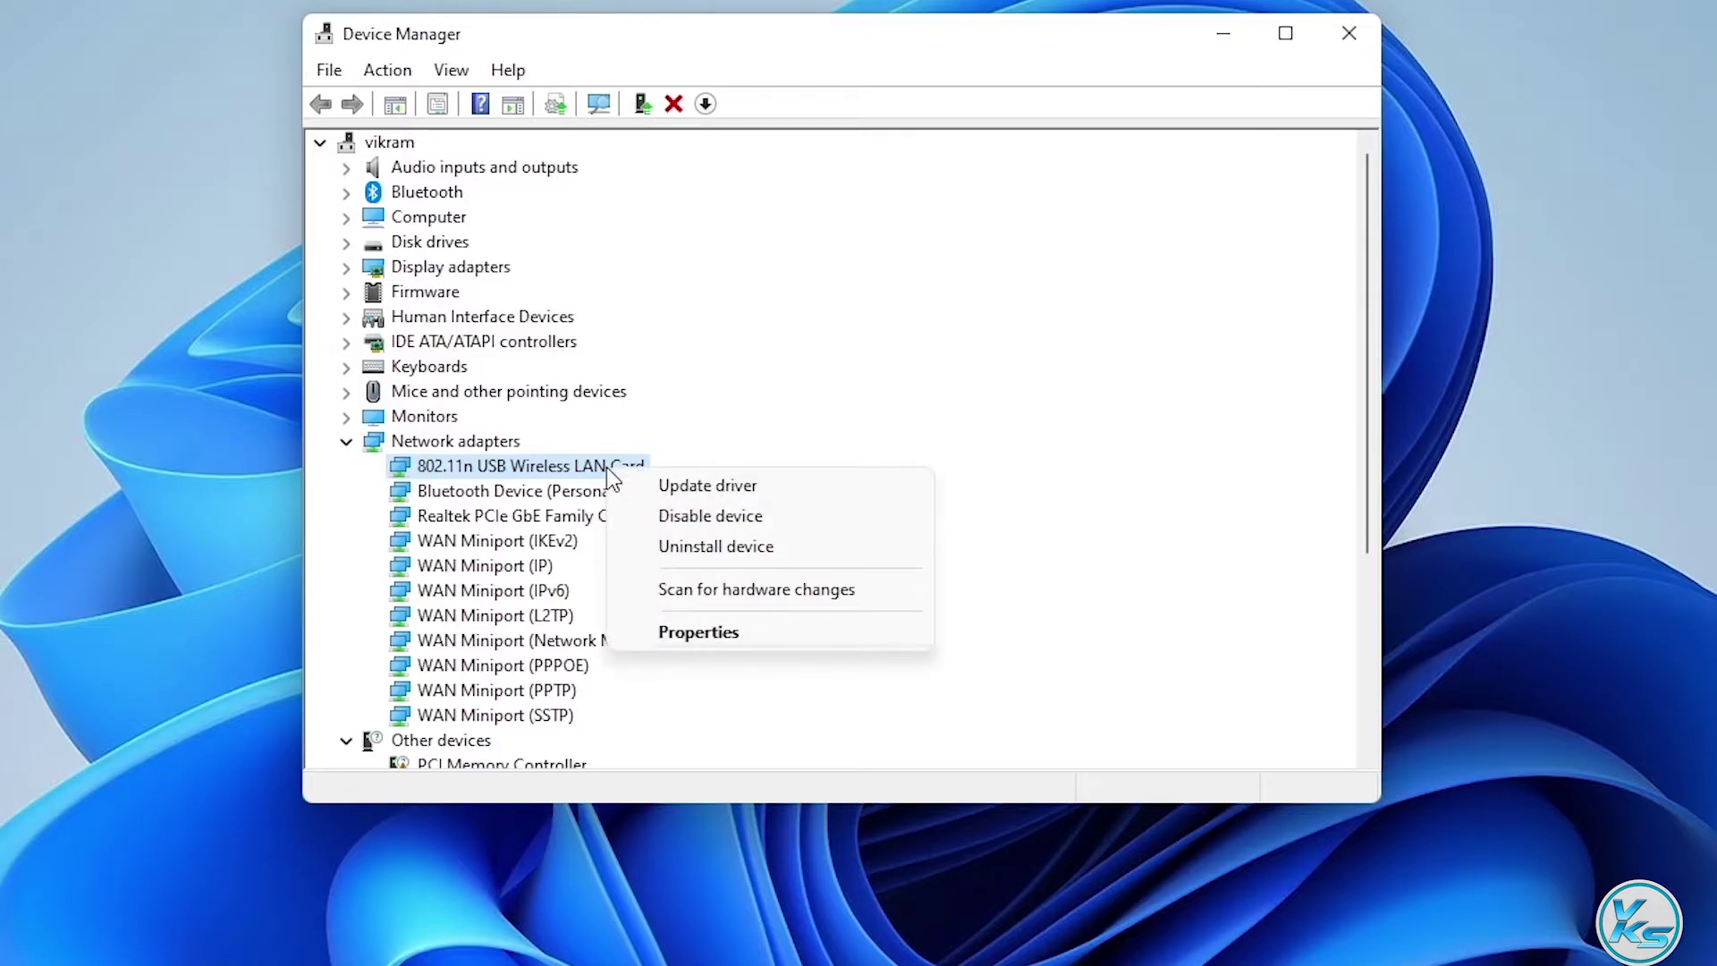
left_click(756, 634)
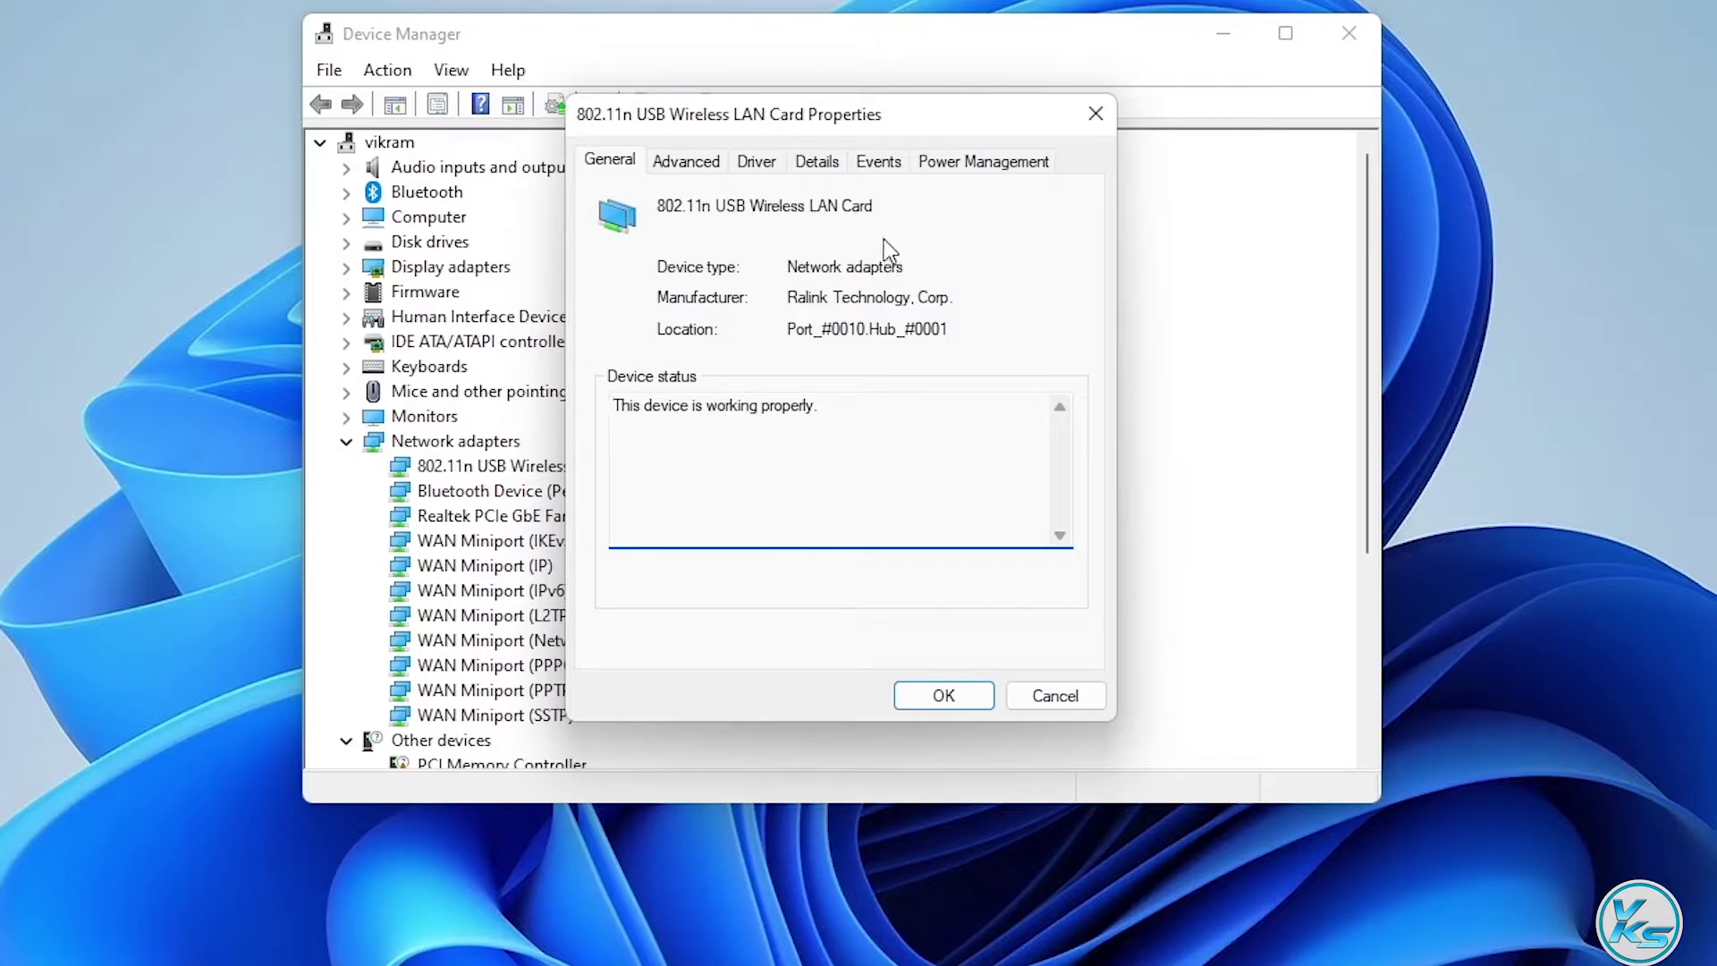
left_click(960, 166)
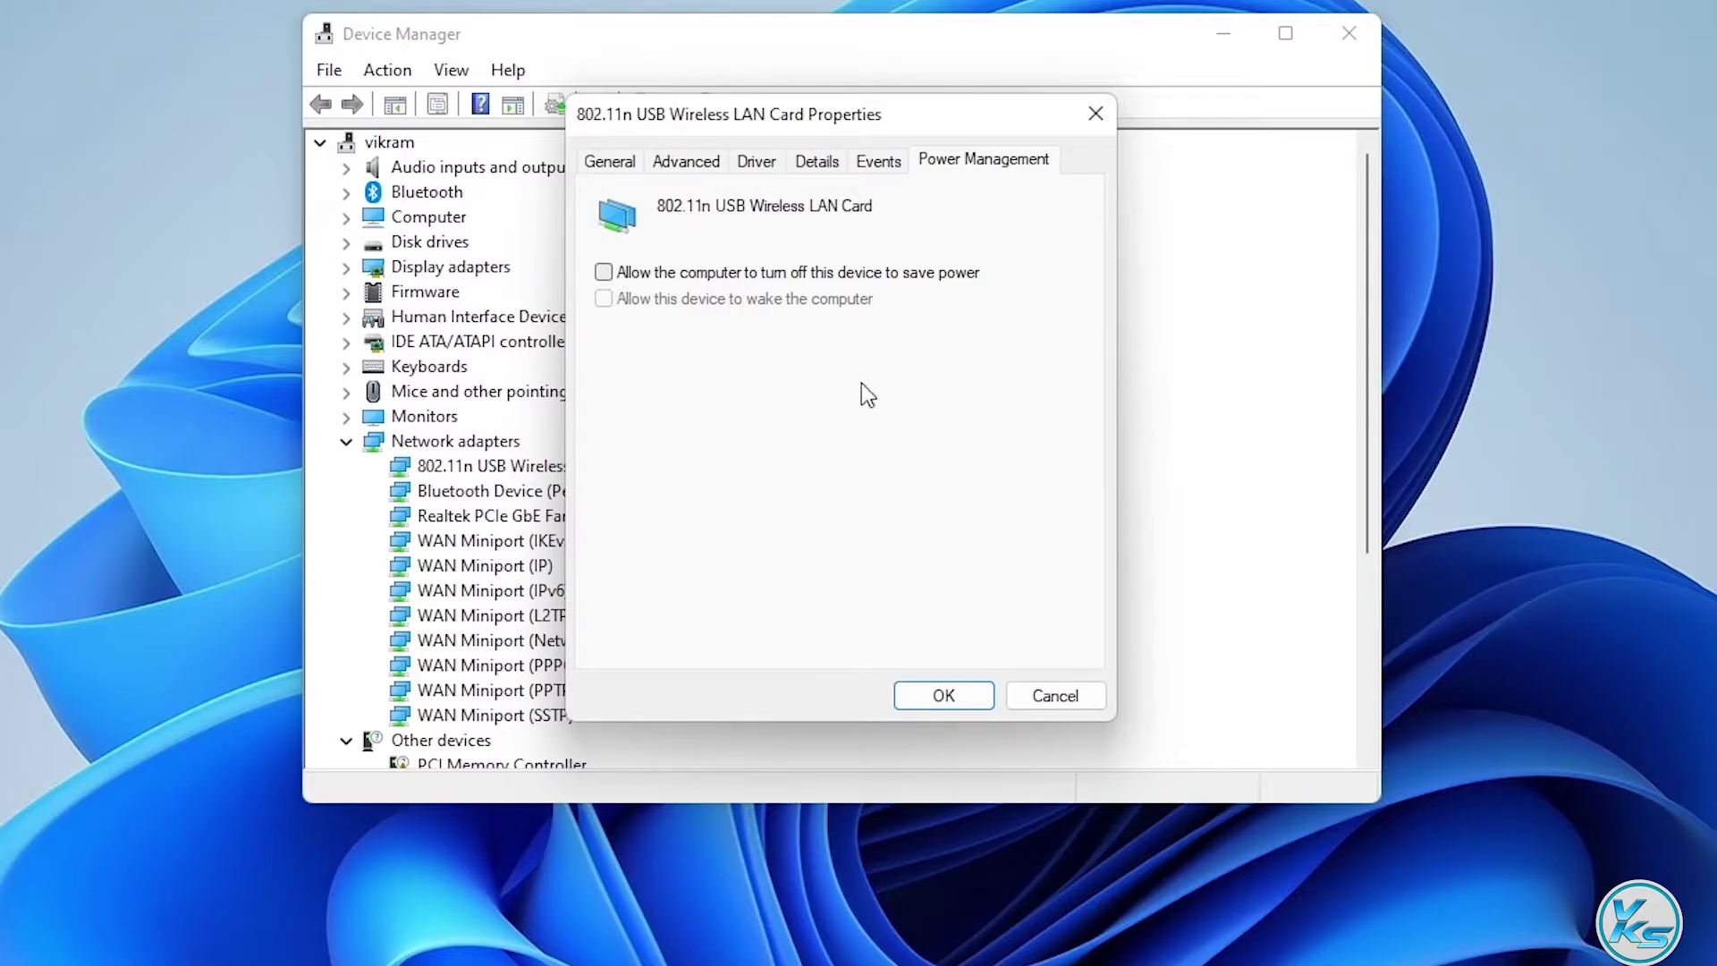
left_click(955, 701)
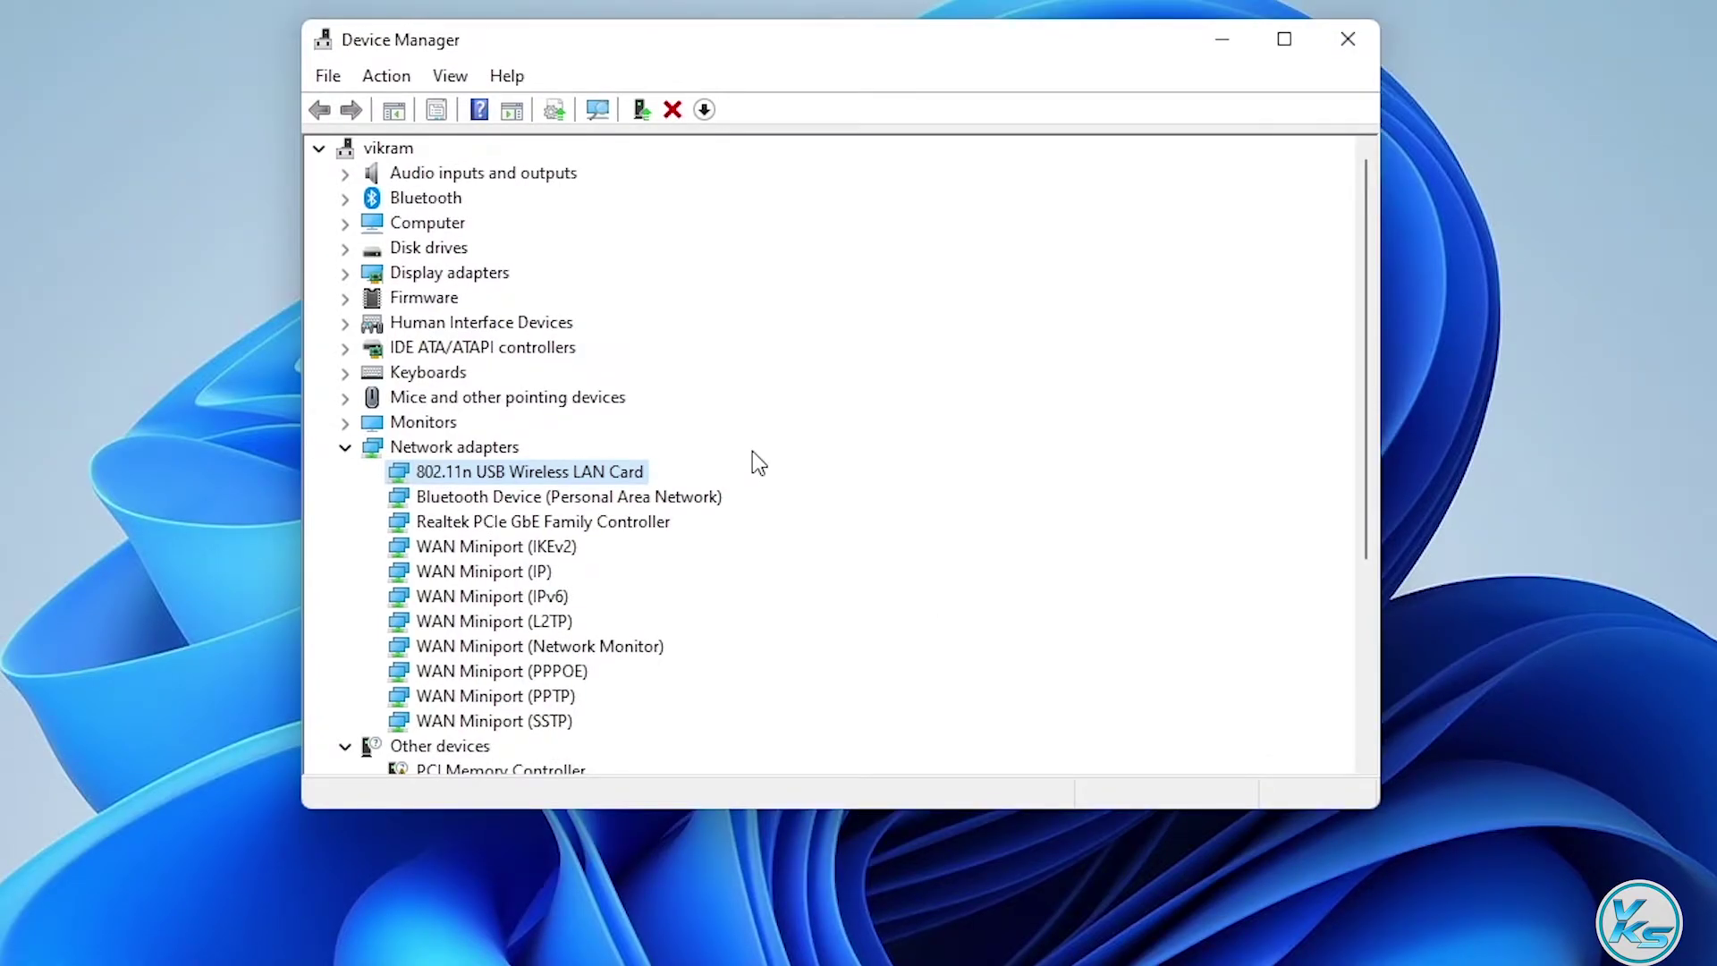
Reopen the wireless LAN card's properties and examine the value options of the advanced Country Region (2.4GHz) property
right_click(628, 471)
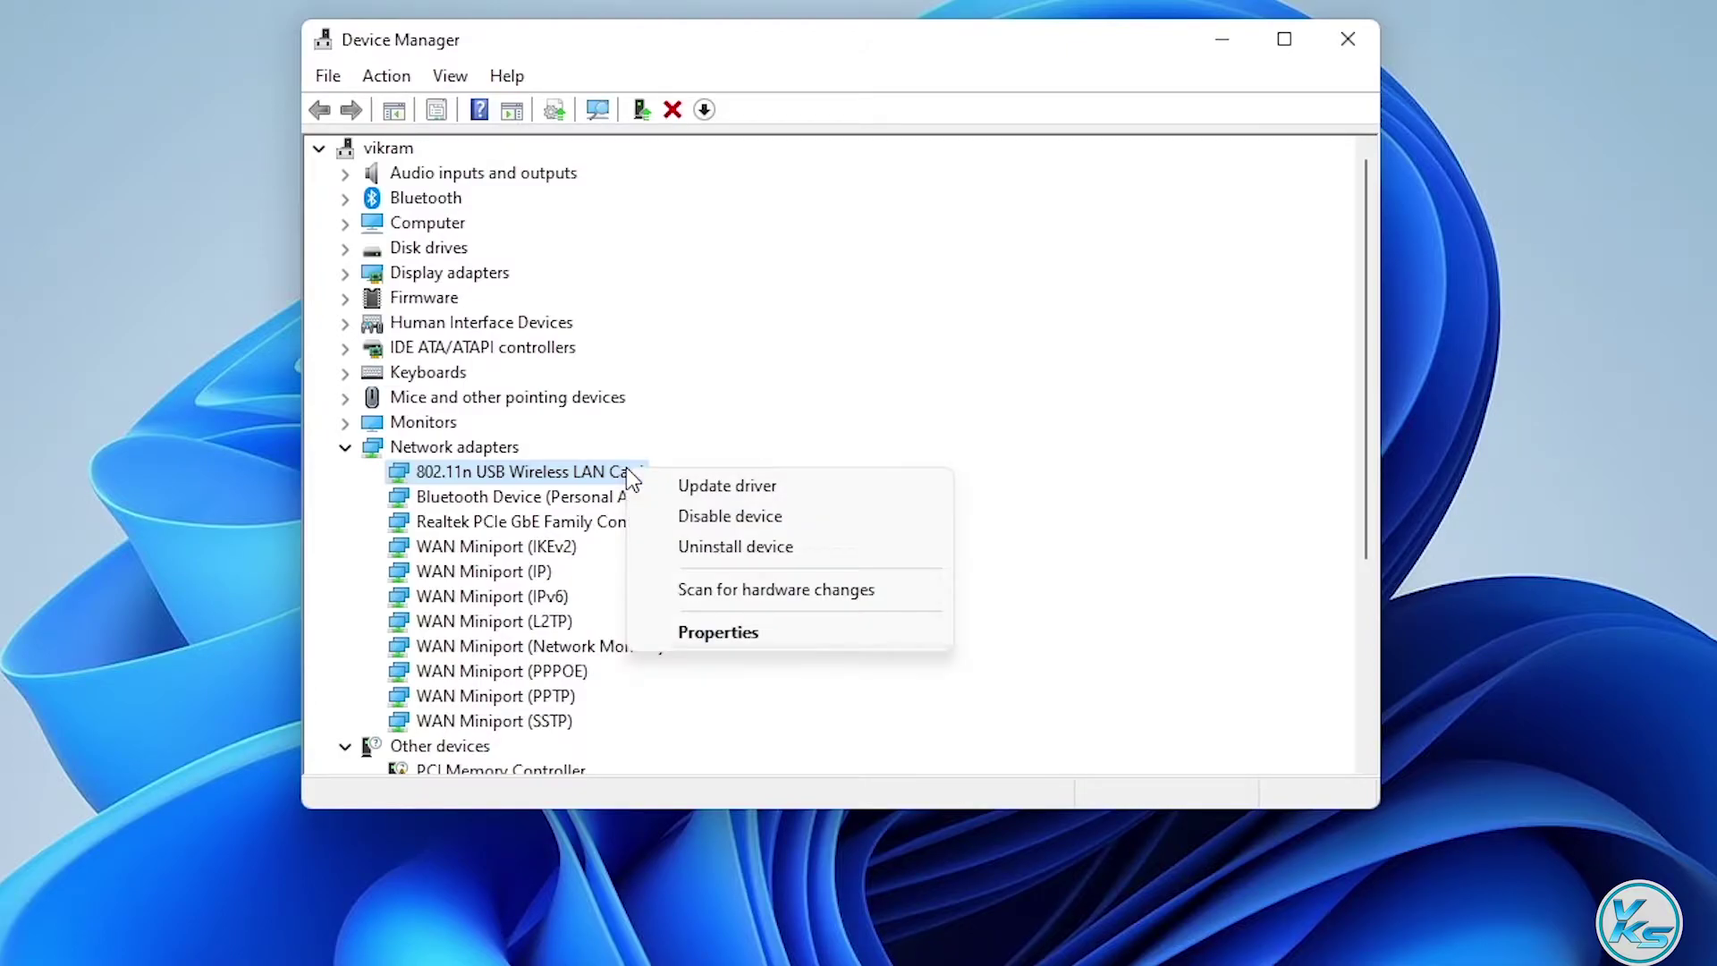
left_click(767, 630)
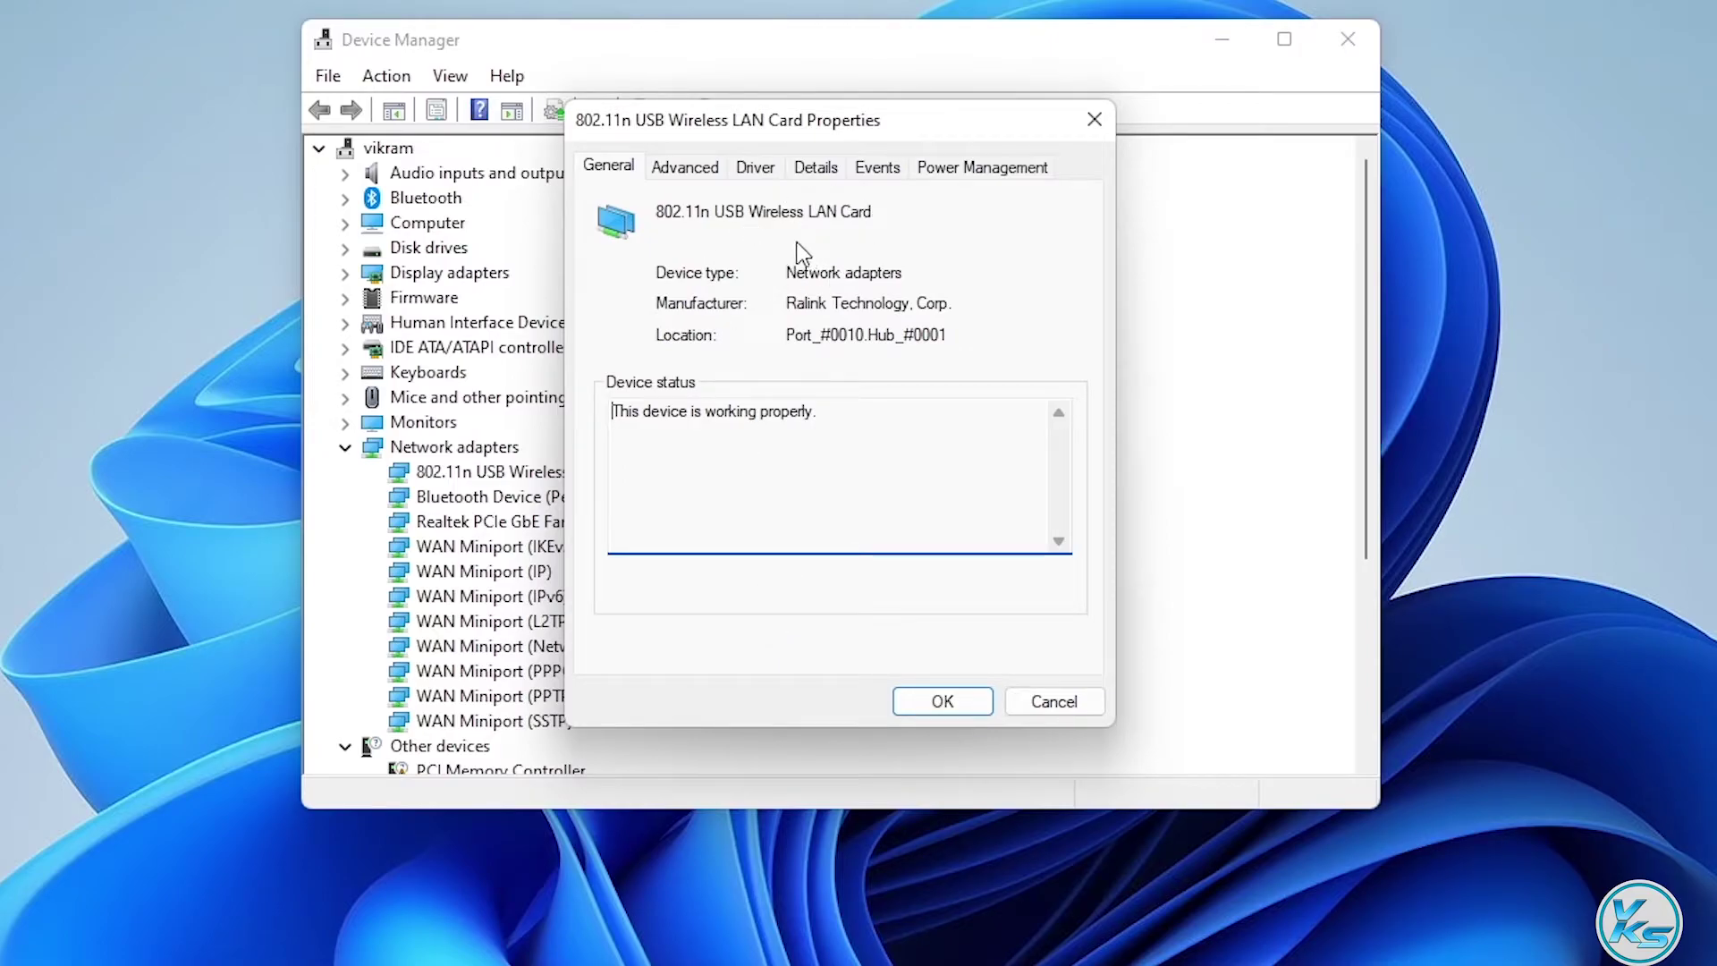
left_click(695, 179)
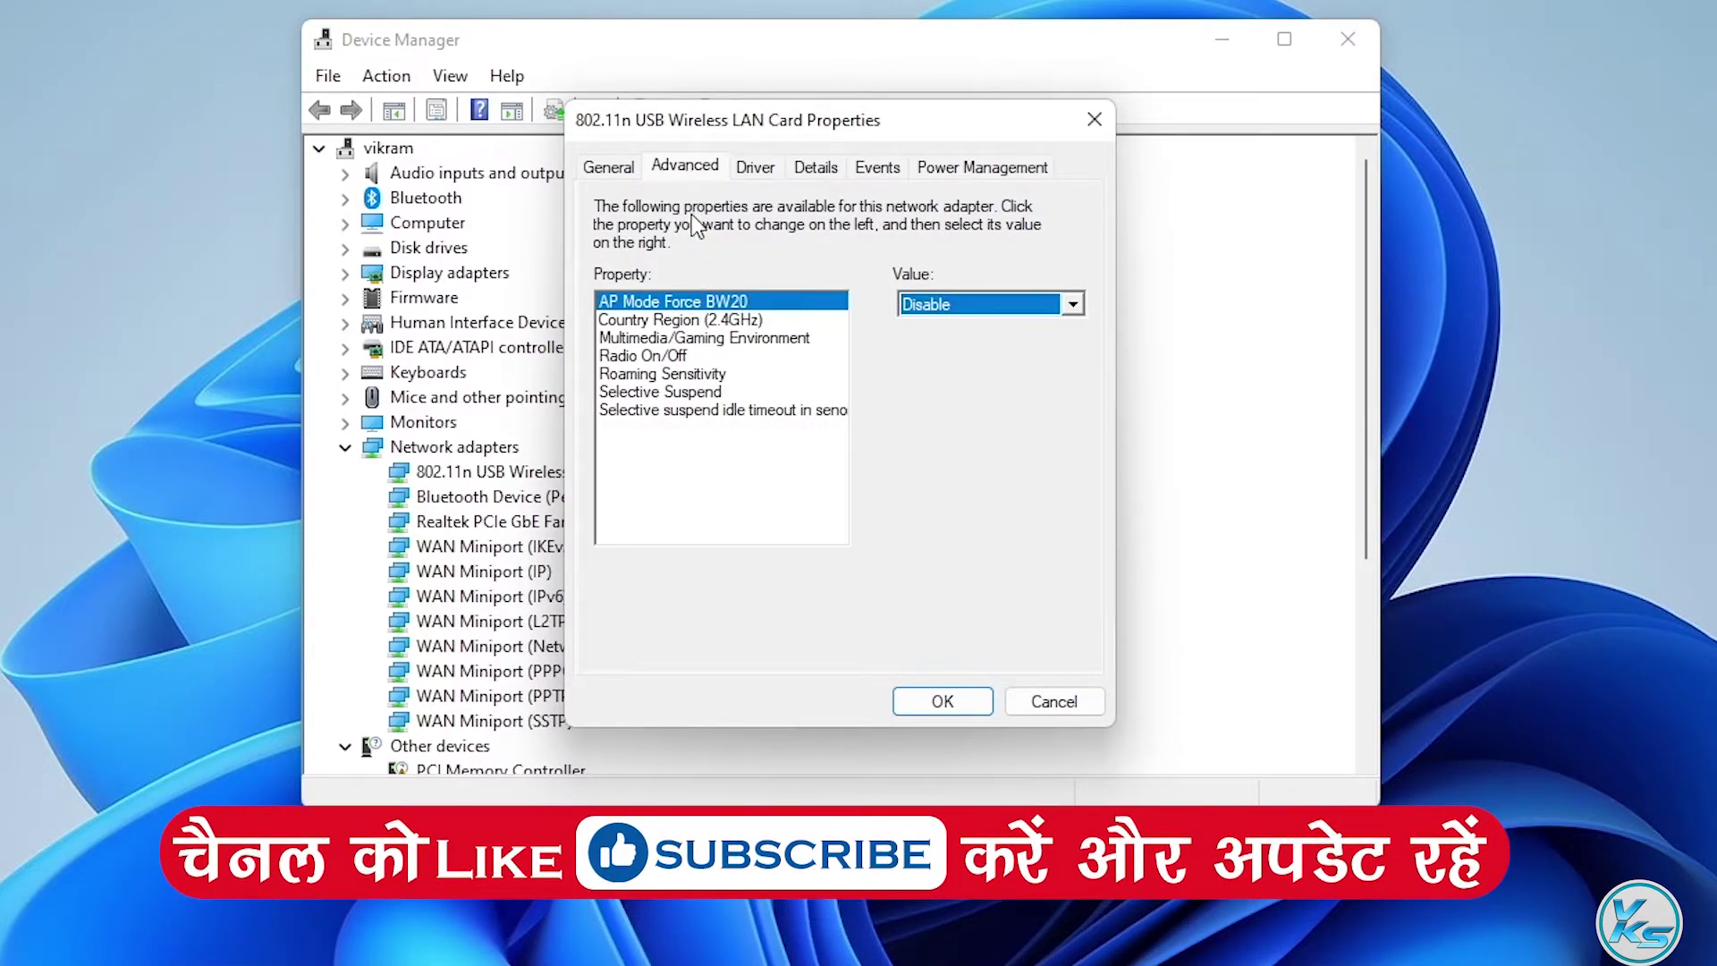
left_click(673, 322)
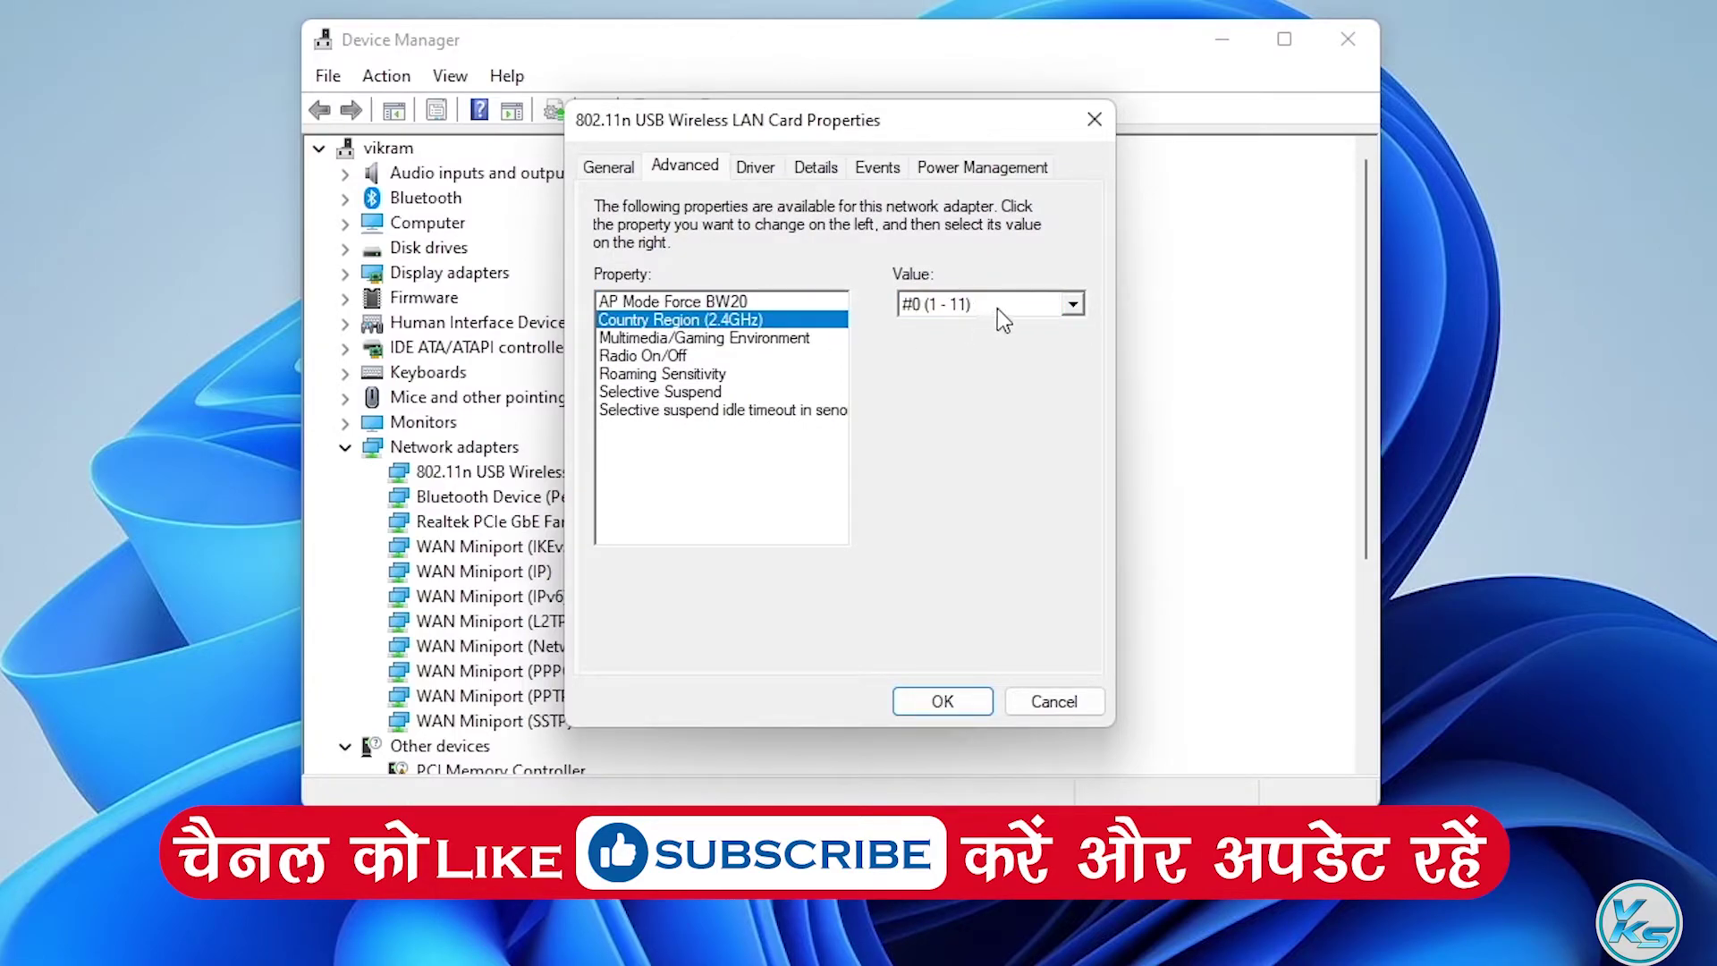
left_click(1075, 307)
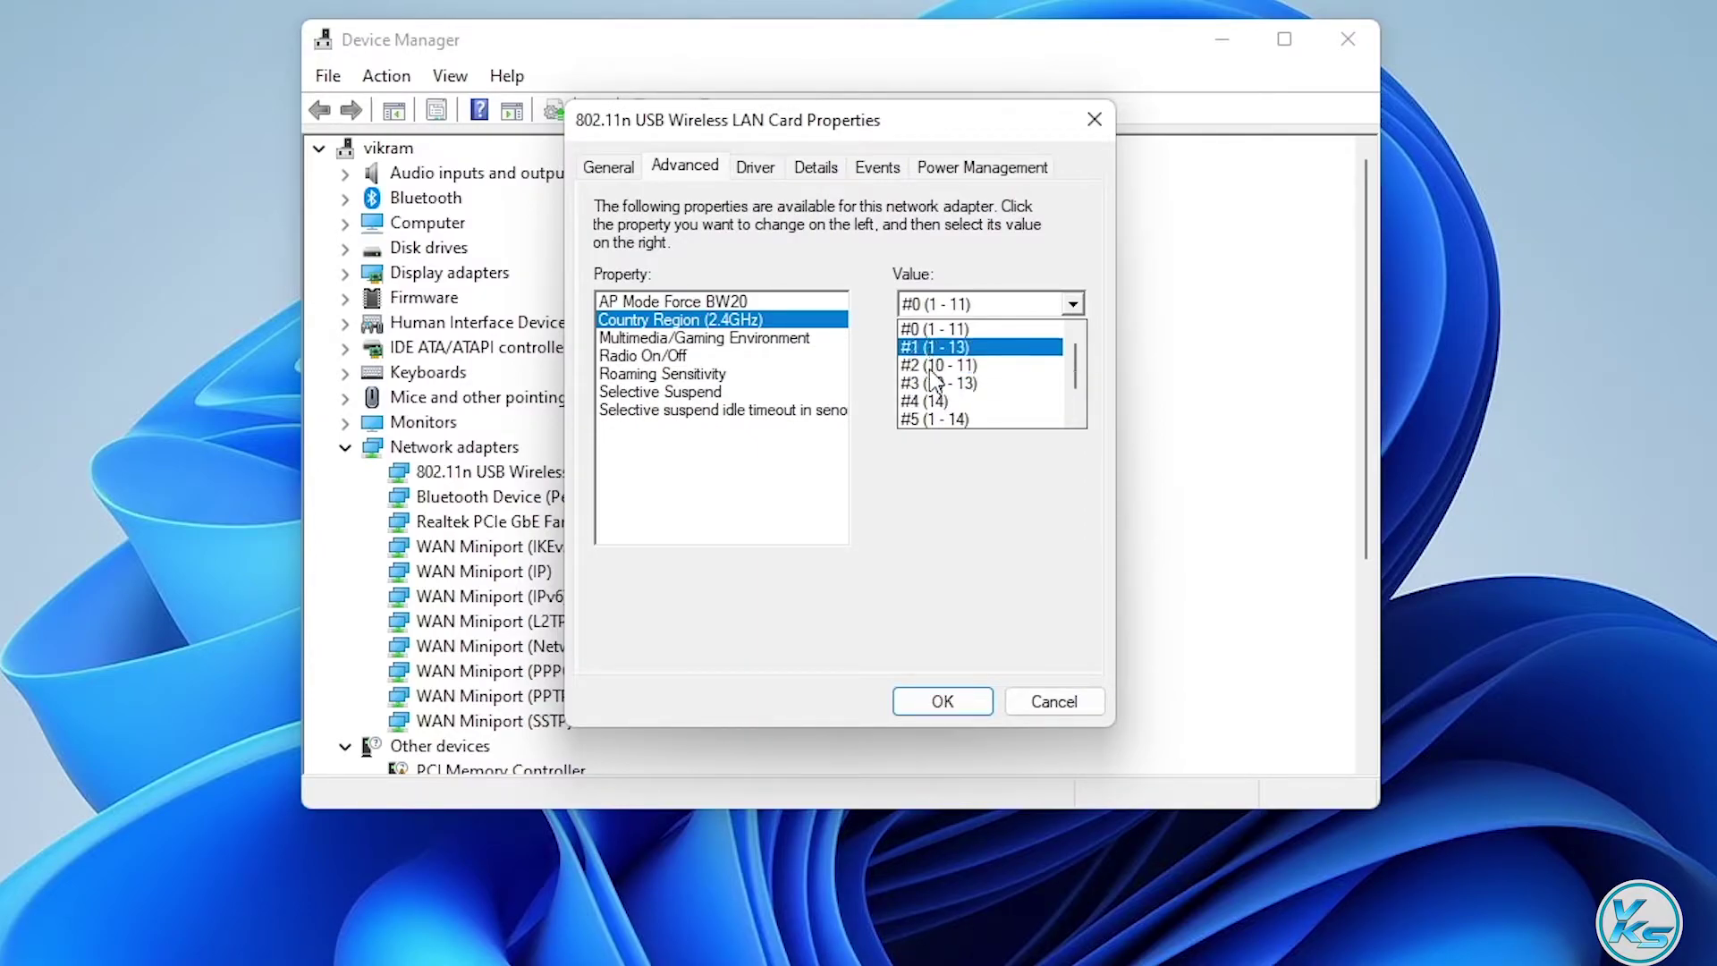
left_click(770, 279)
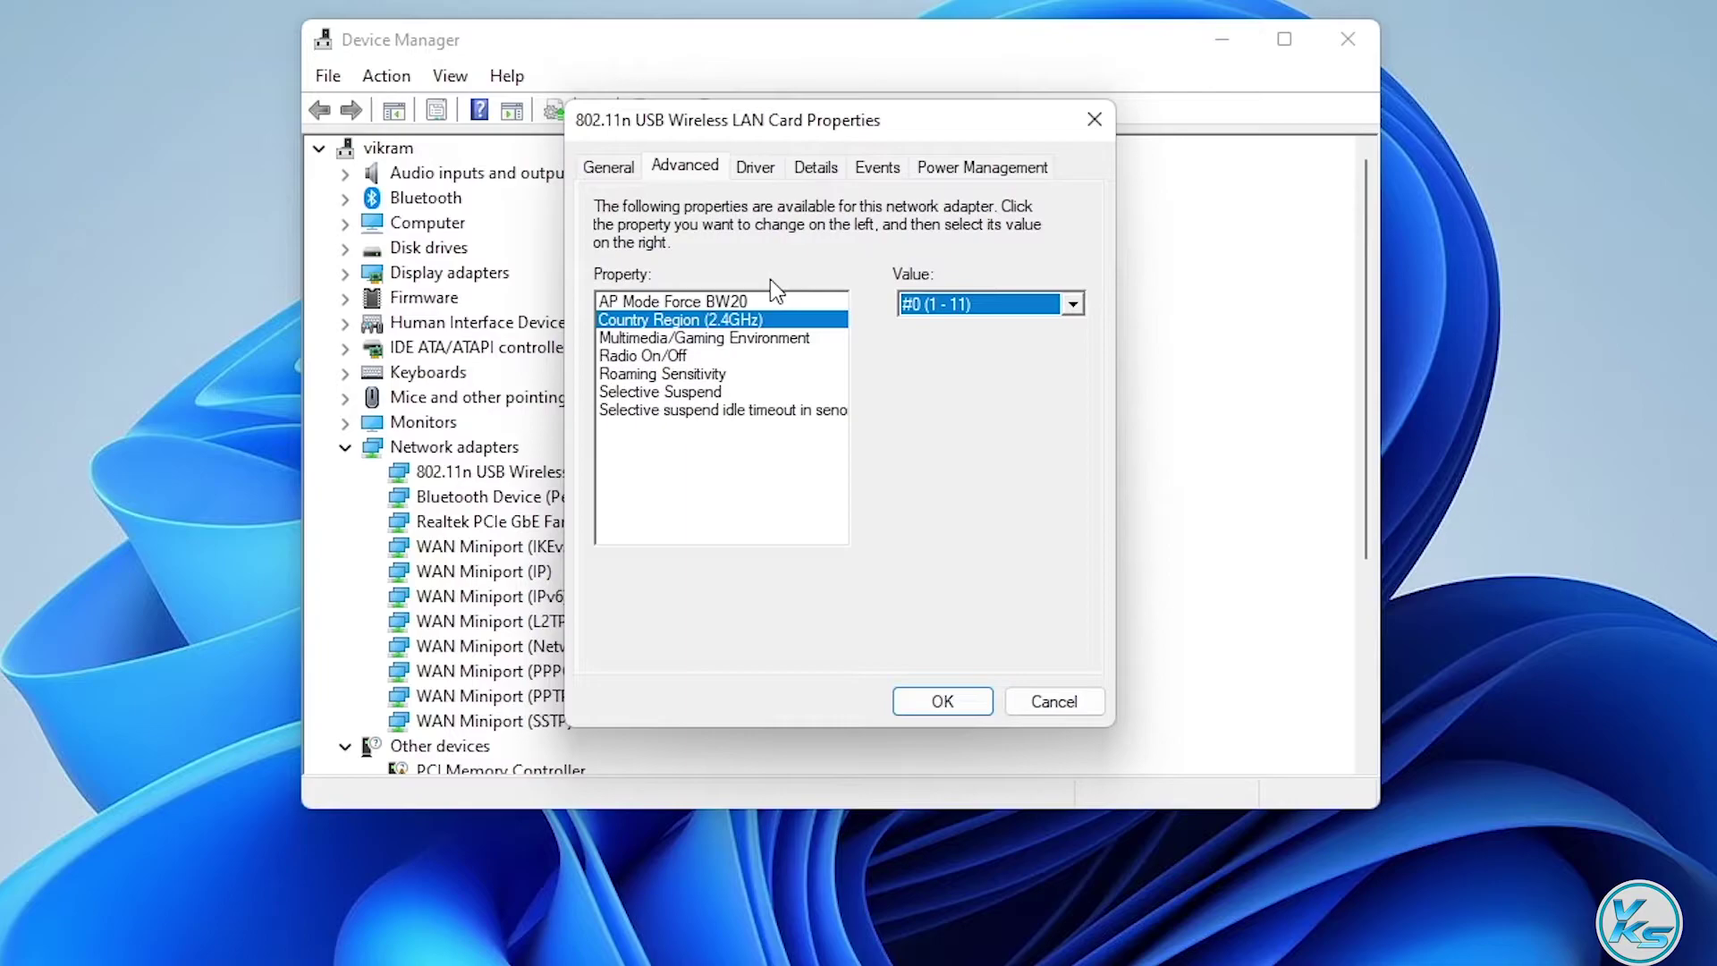
Try a value of 10 for the wireless card's selective suspend idle timeout property
left_click(671, 414)
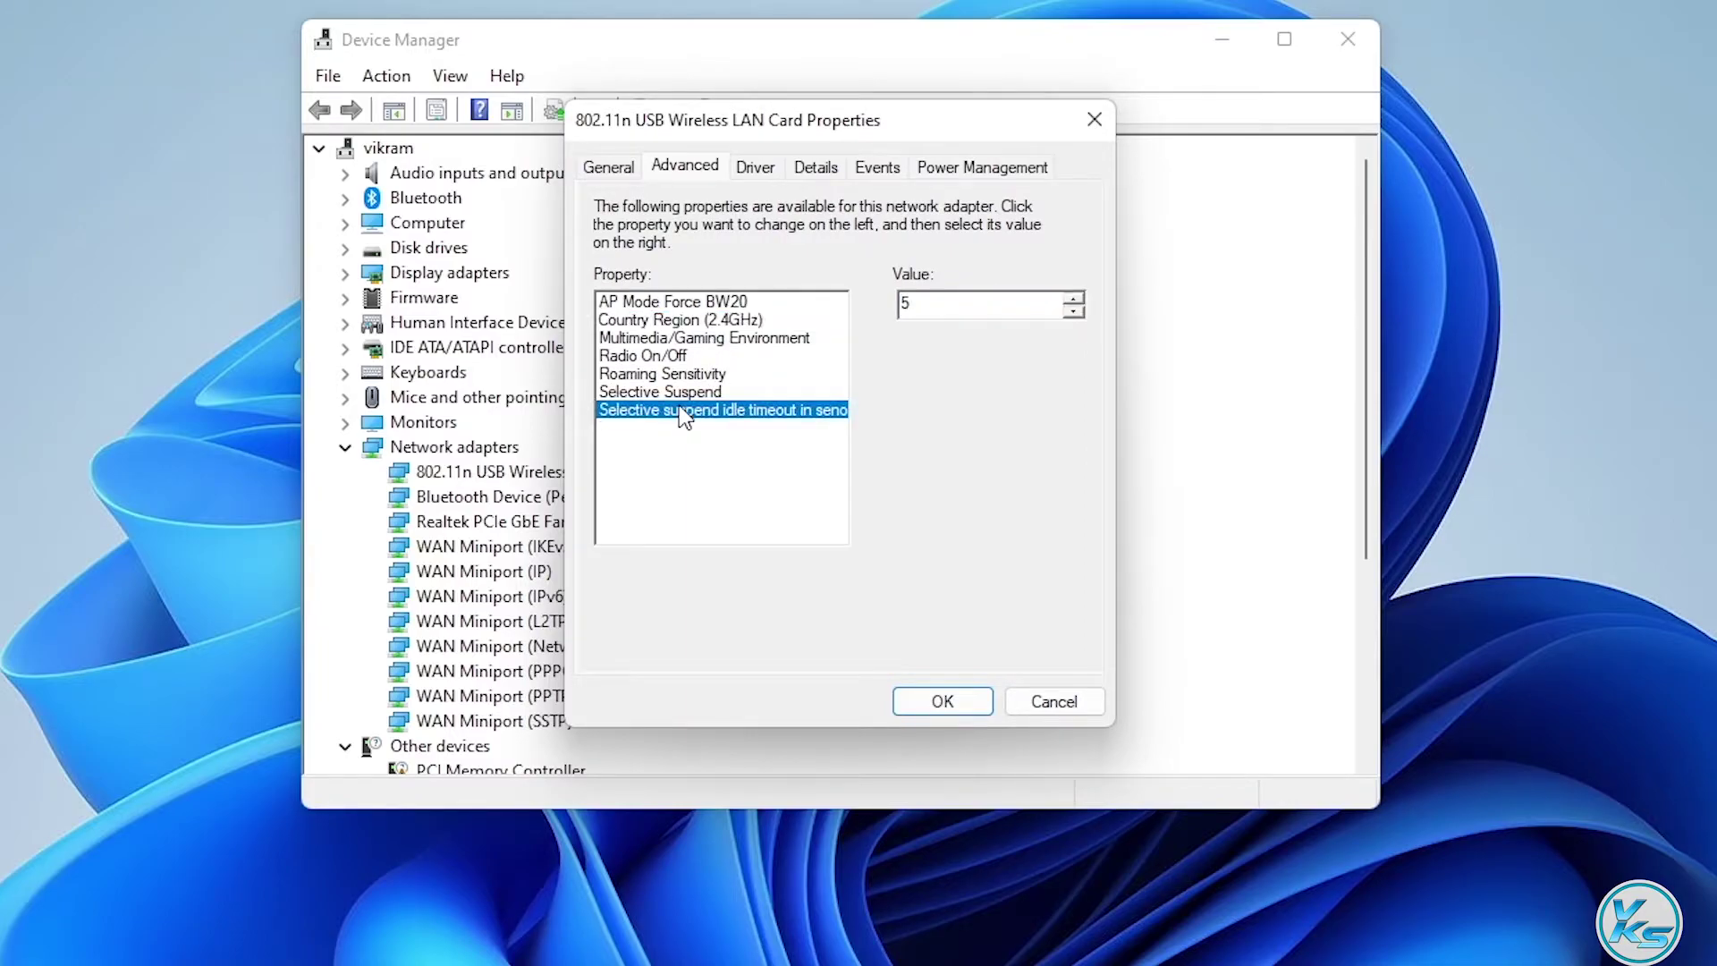
double_click(902, 306)
type("11")
key("BackSpace")
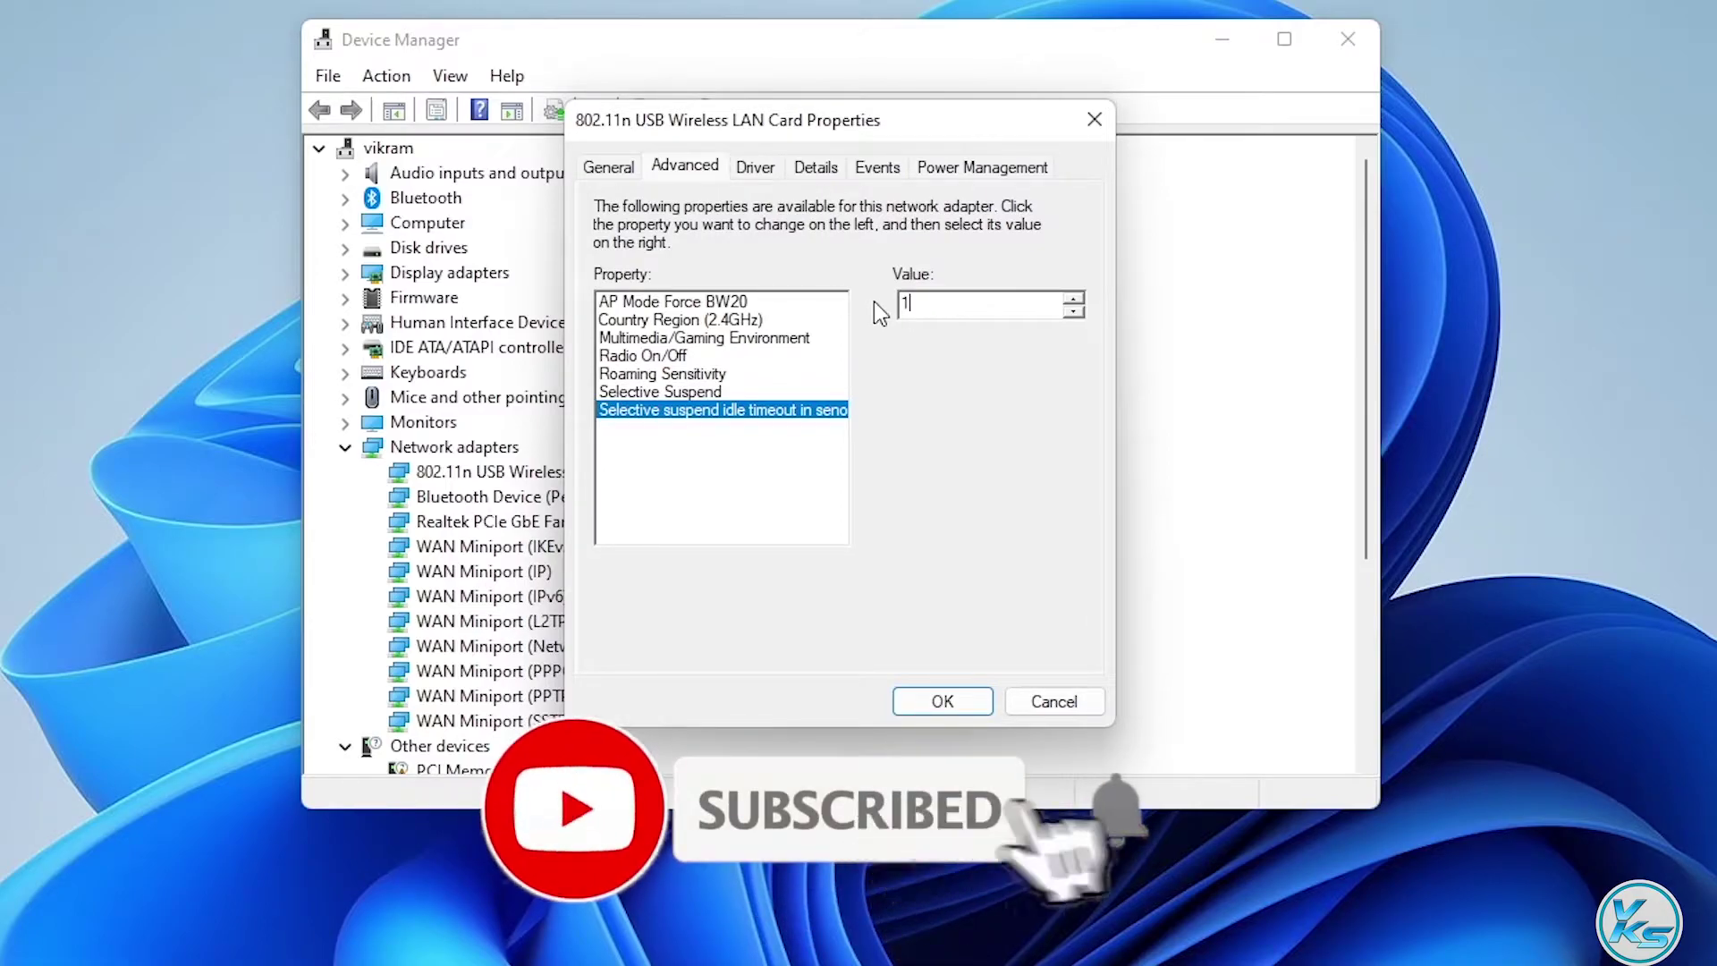
type("0")
Set the selective suspend idle timeout to 5 and accept the wireless card's properties
key("ctrl+a")
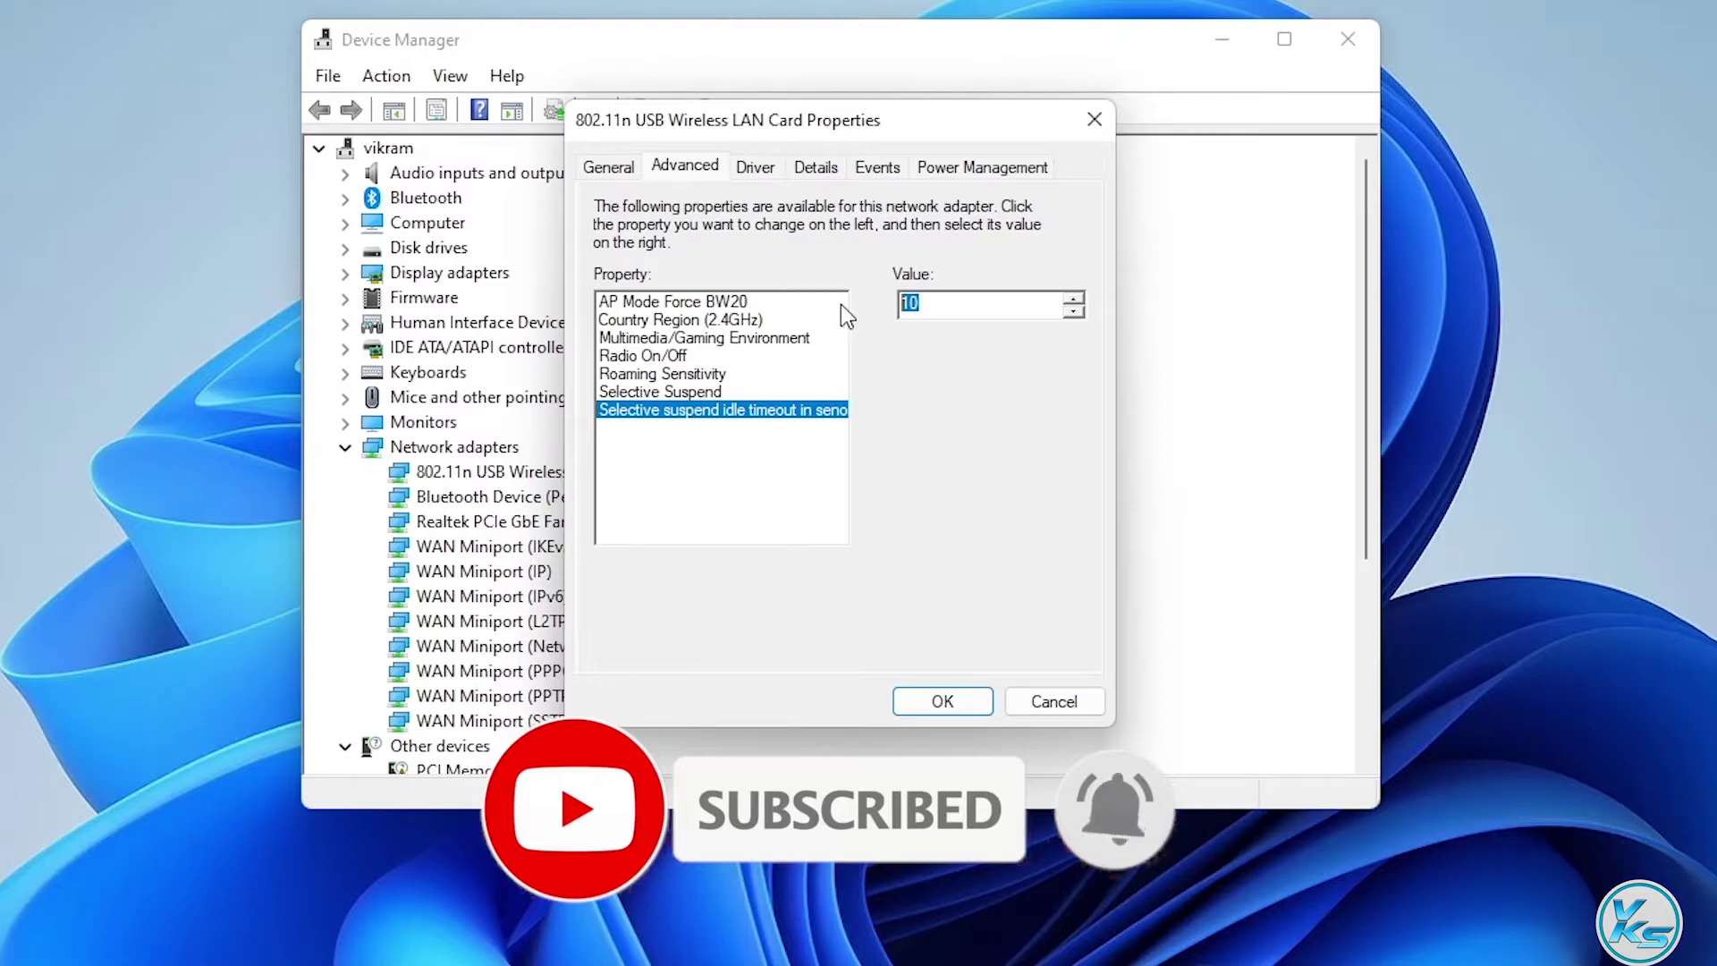
key("BackSpace")
type("5")
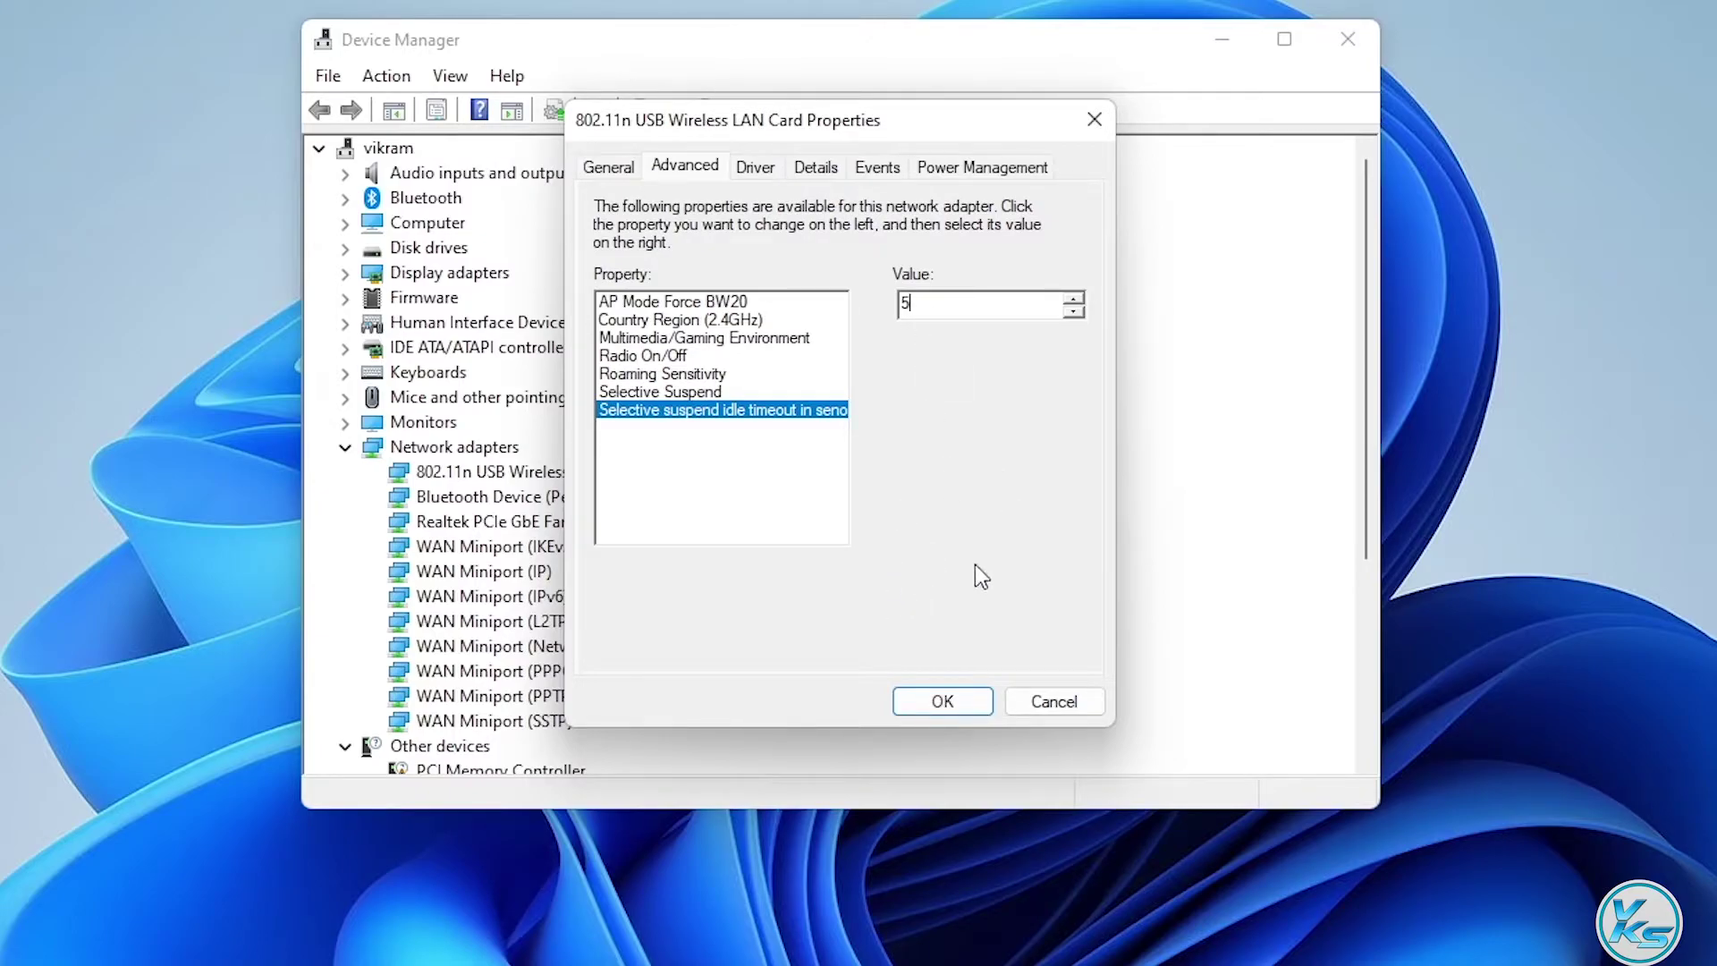
left_click(934, 702)
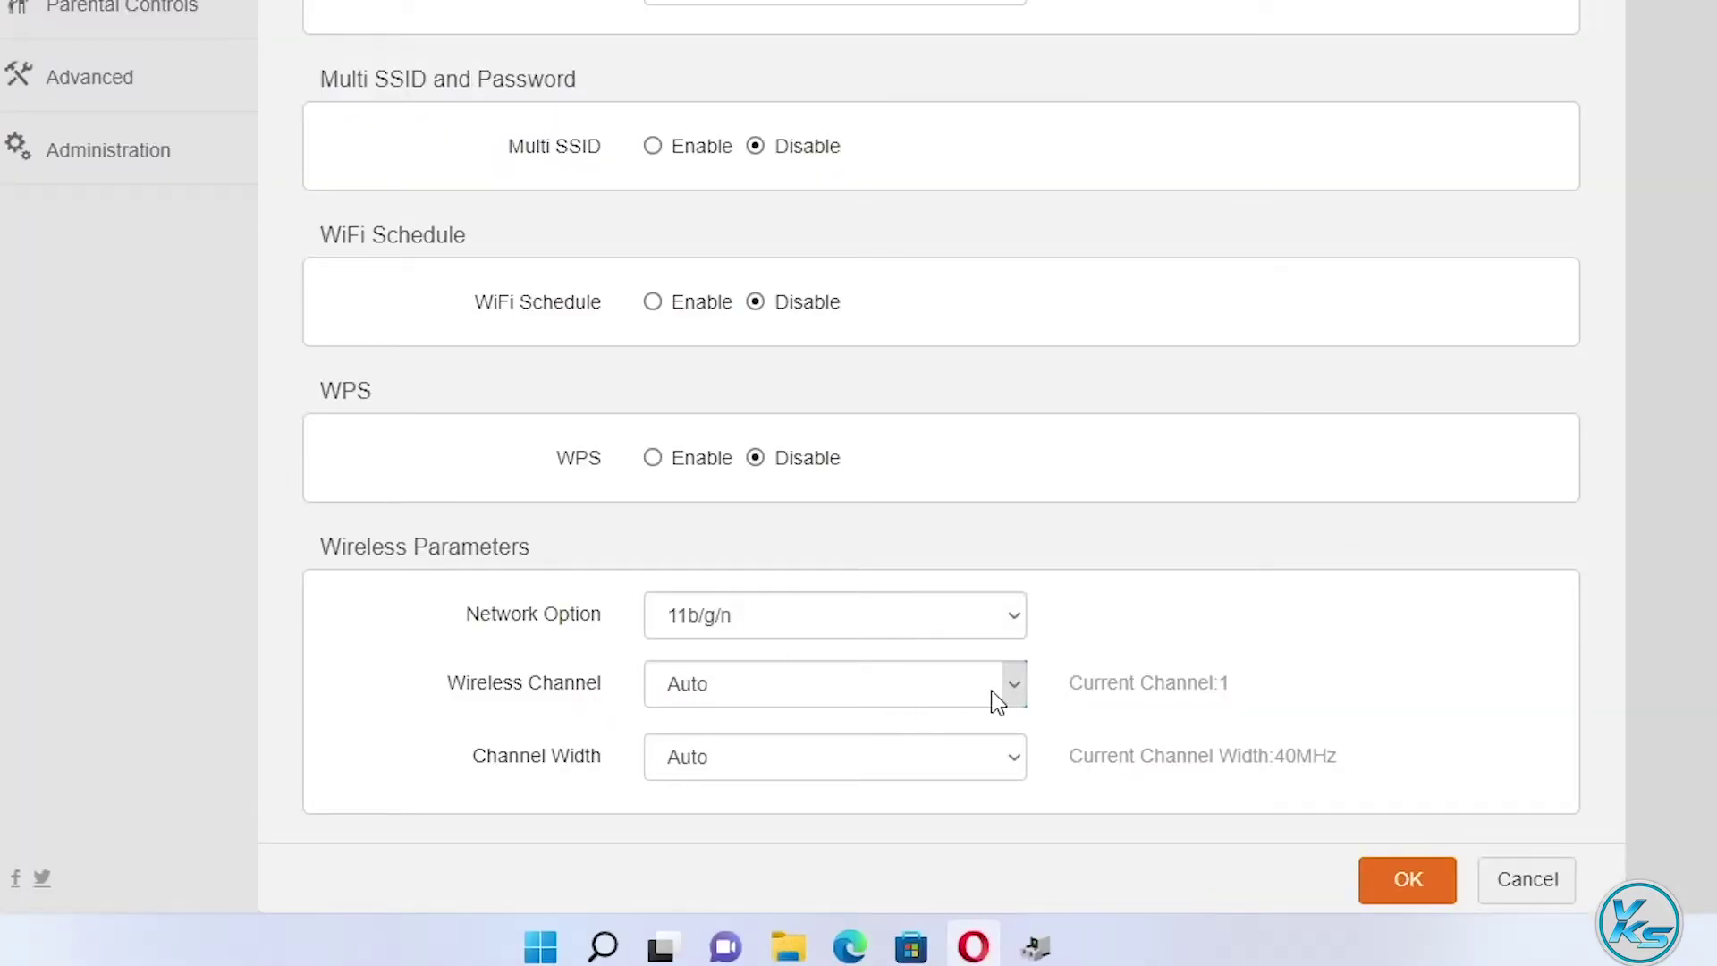
On the router's wireless settings page in the browser, set the Wireless Channel to Channel 1 (2412MHz)
left_click(1014, 688)
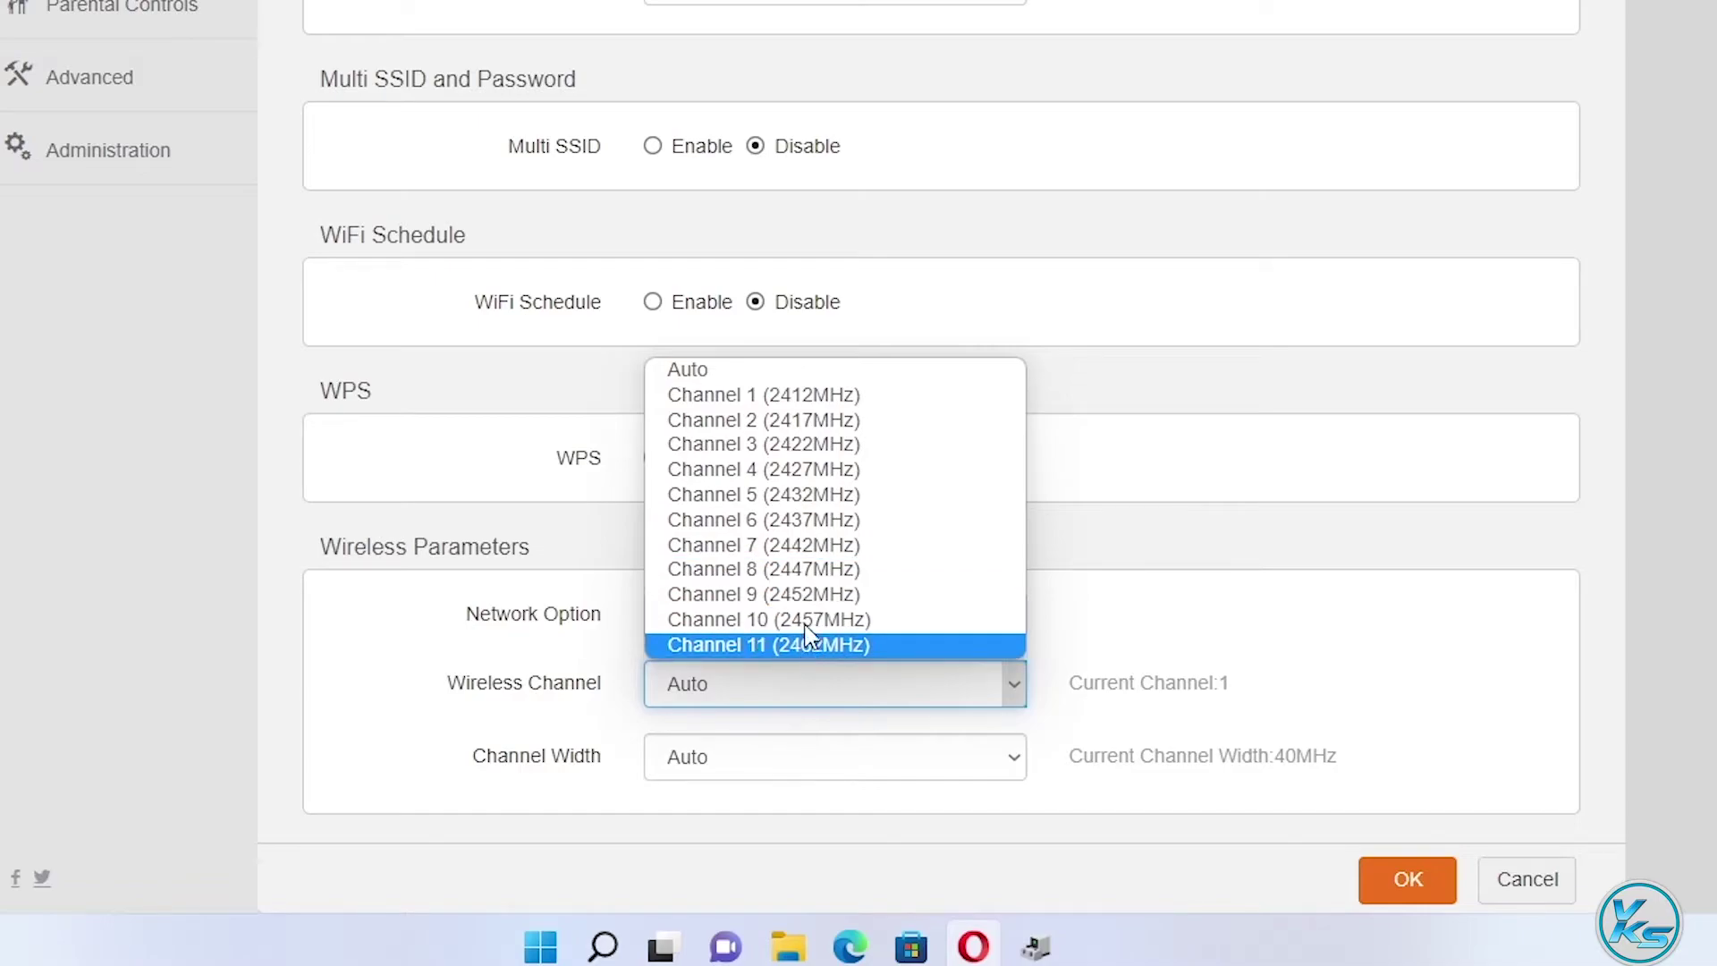
left_click(846, 403)
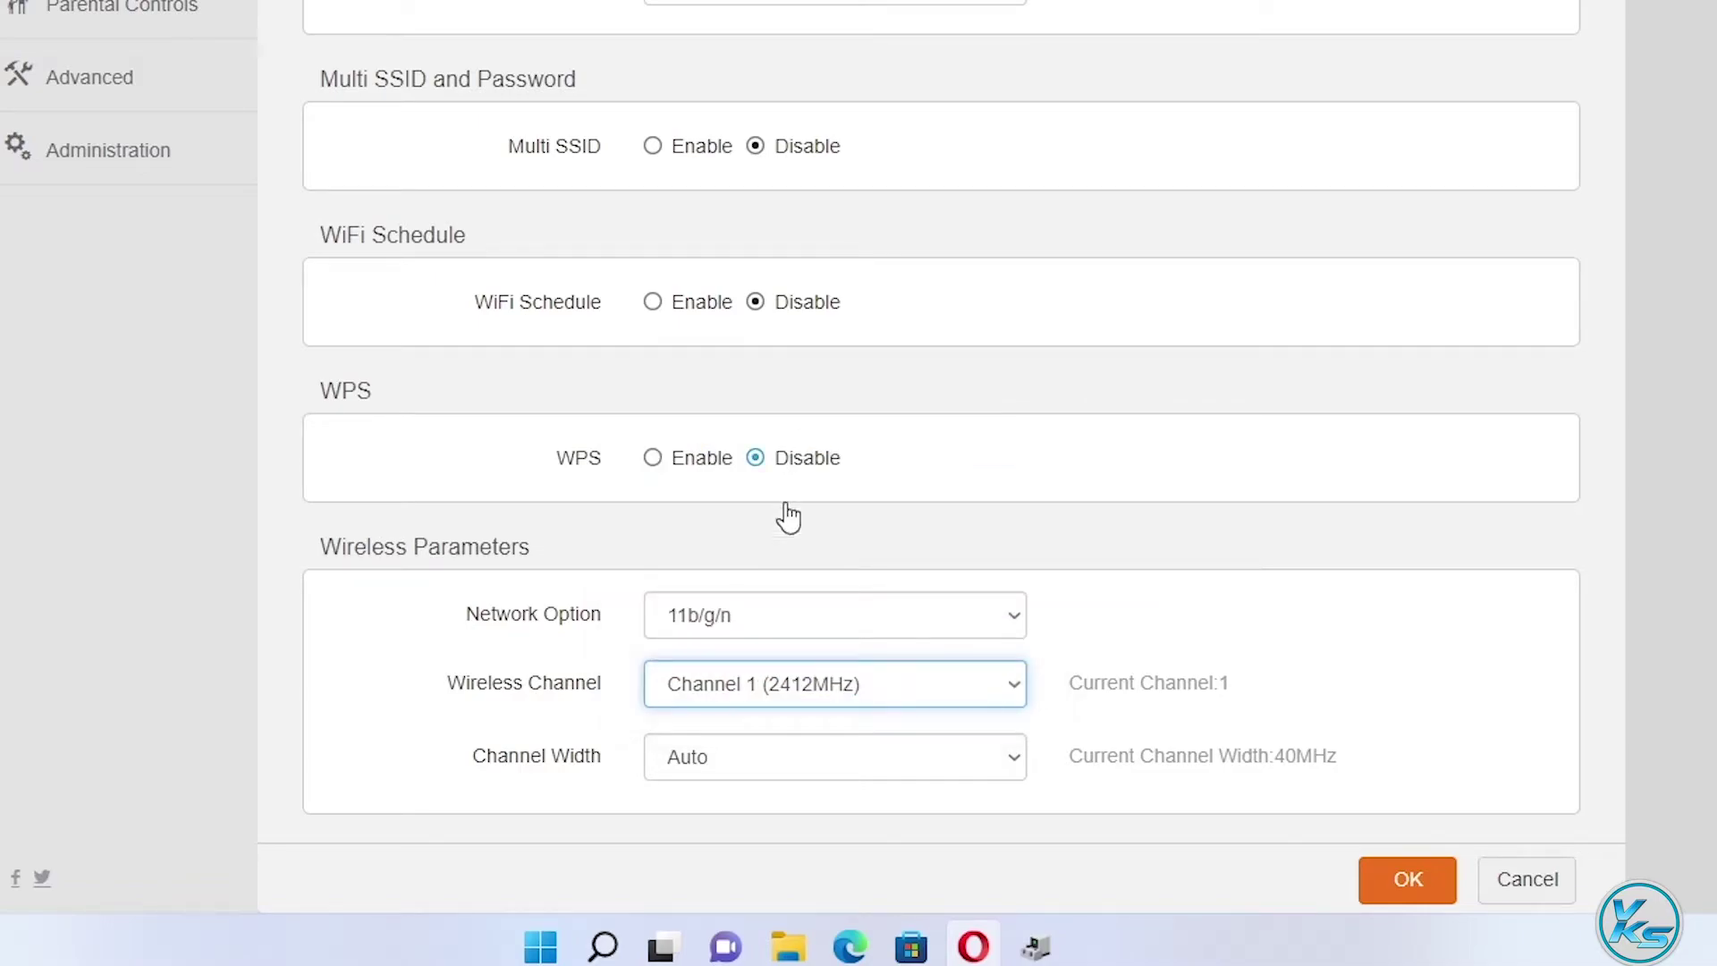
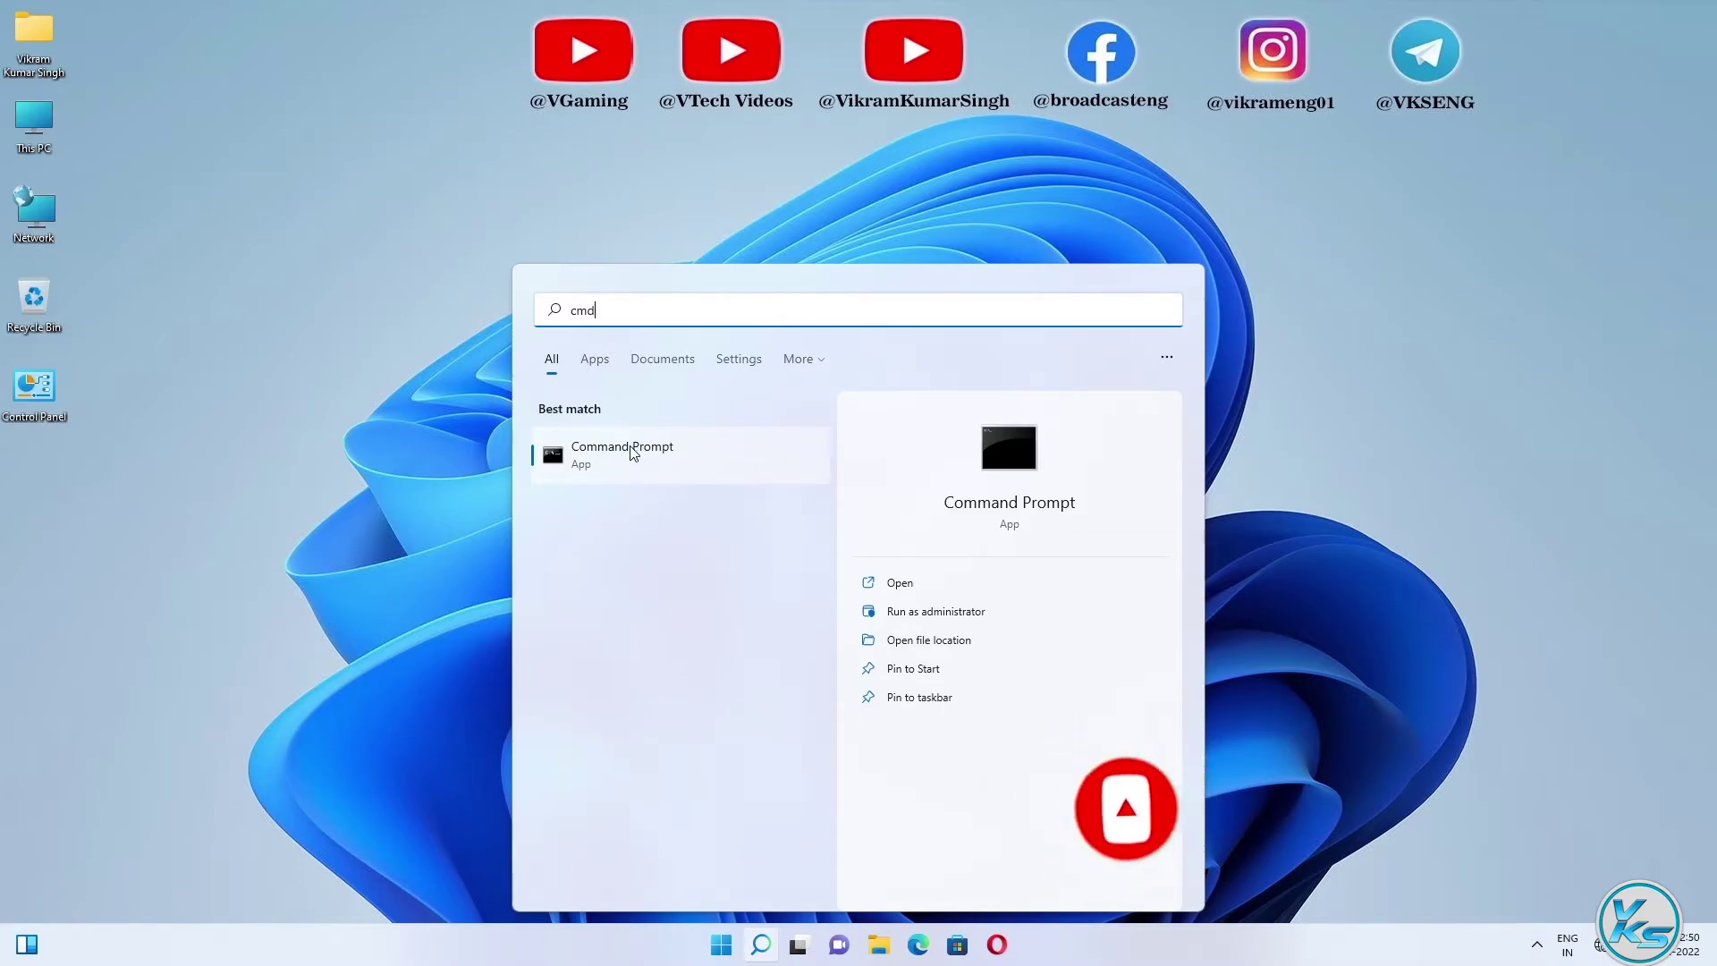
Run Command Prompt as administrator, allow it to make changes, and move its window toward the middle of the desktop
right_click(631, 451)
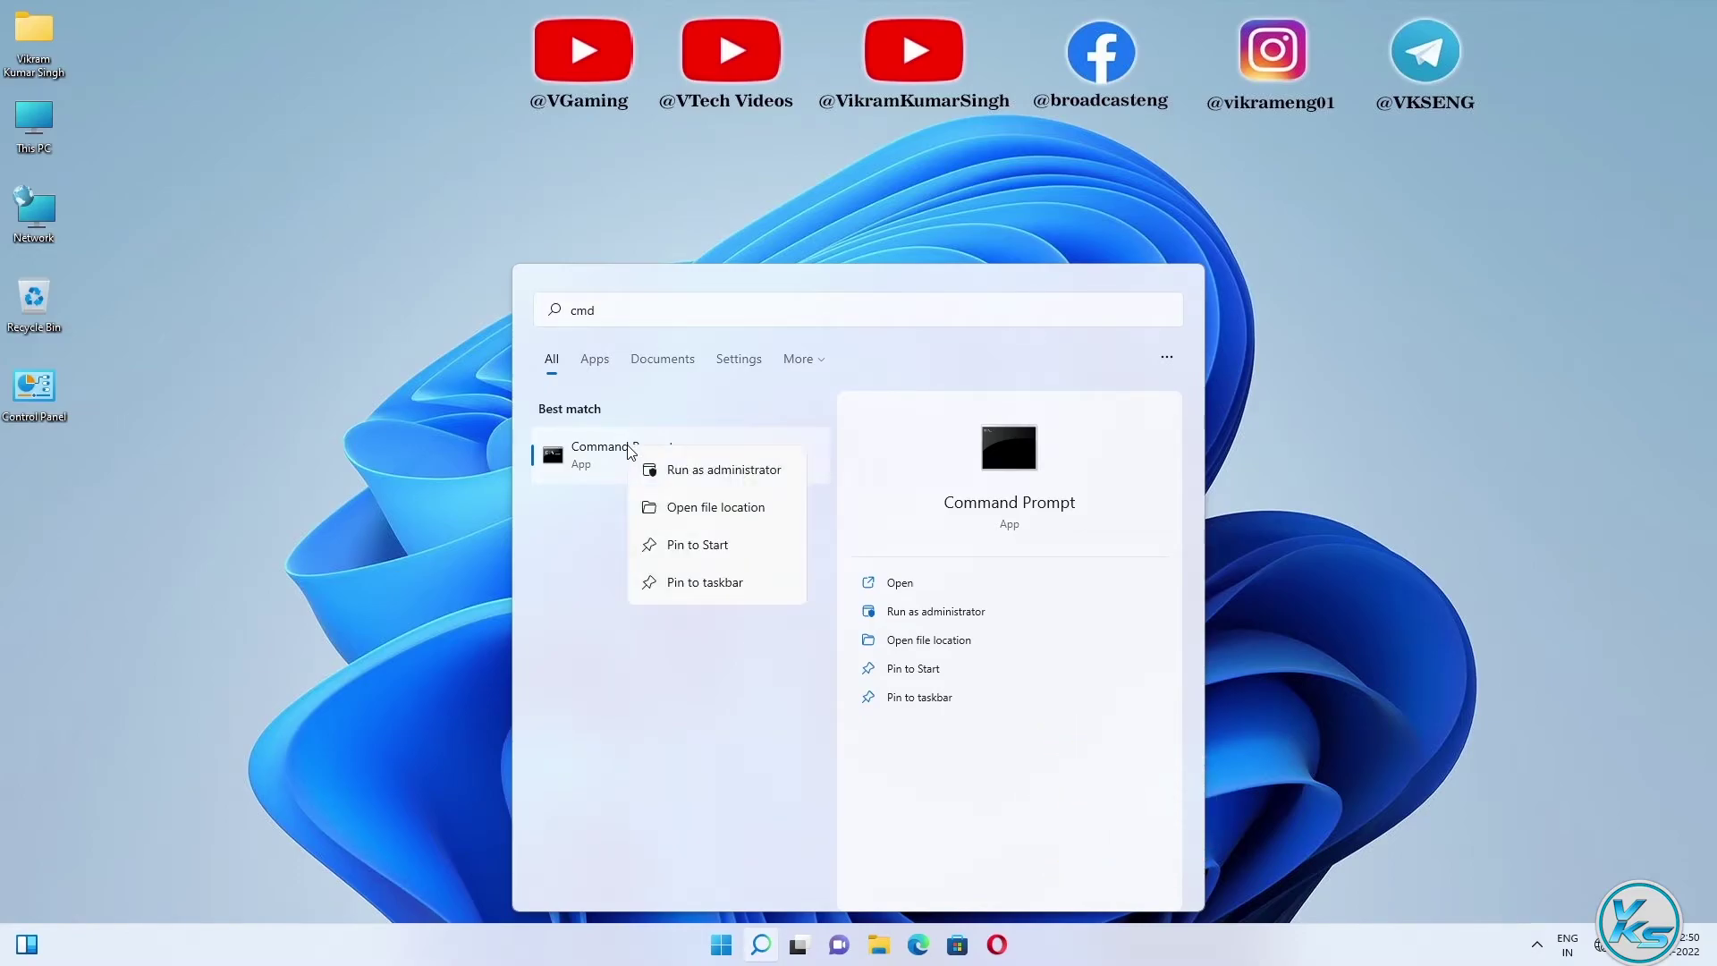
left_click(687, 474)
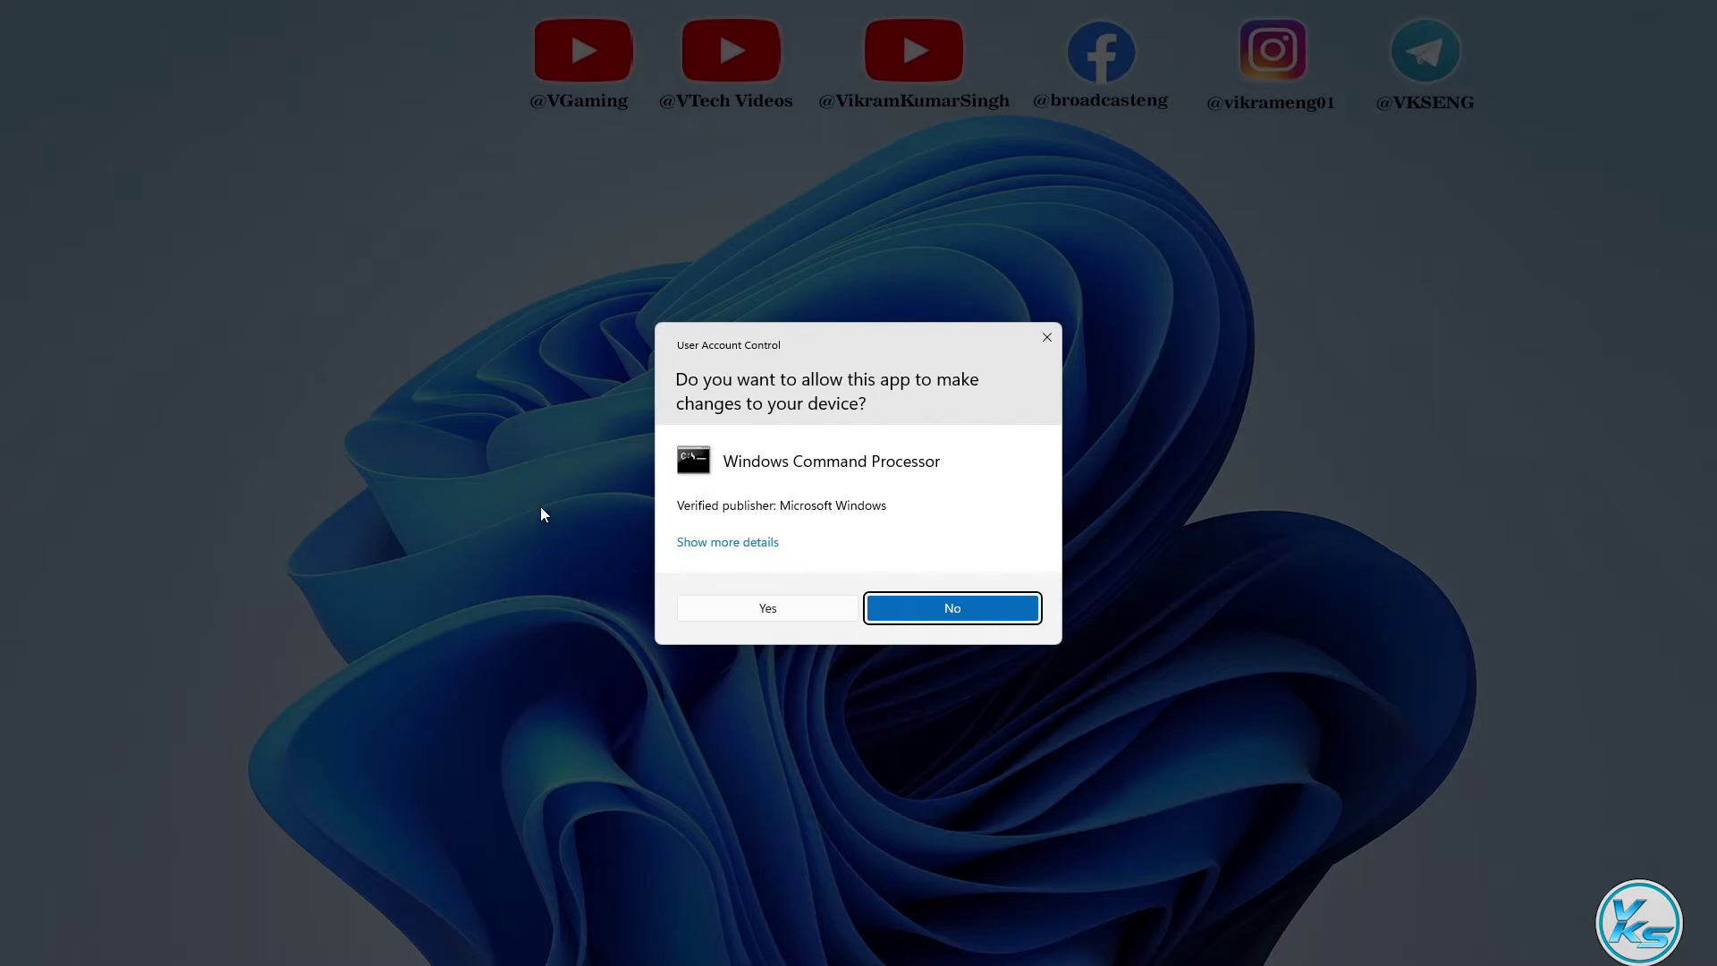
left_click(774, 612)
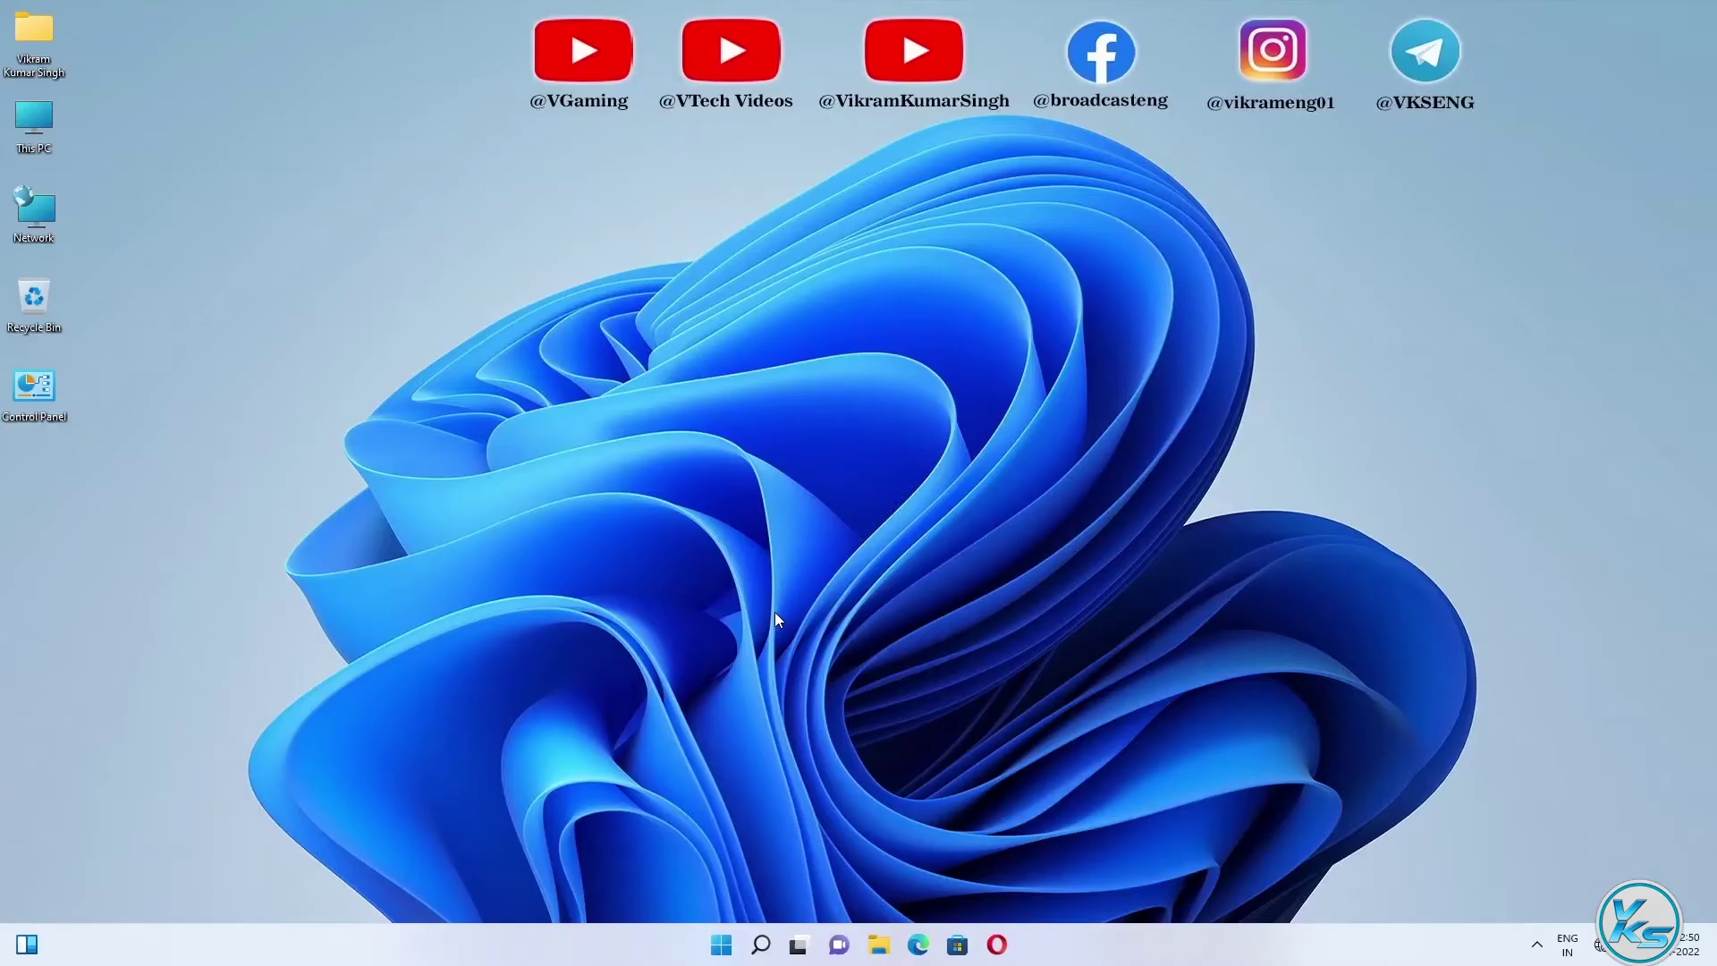
left_click_drag(545, 45, 925, 167)
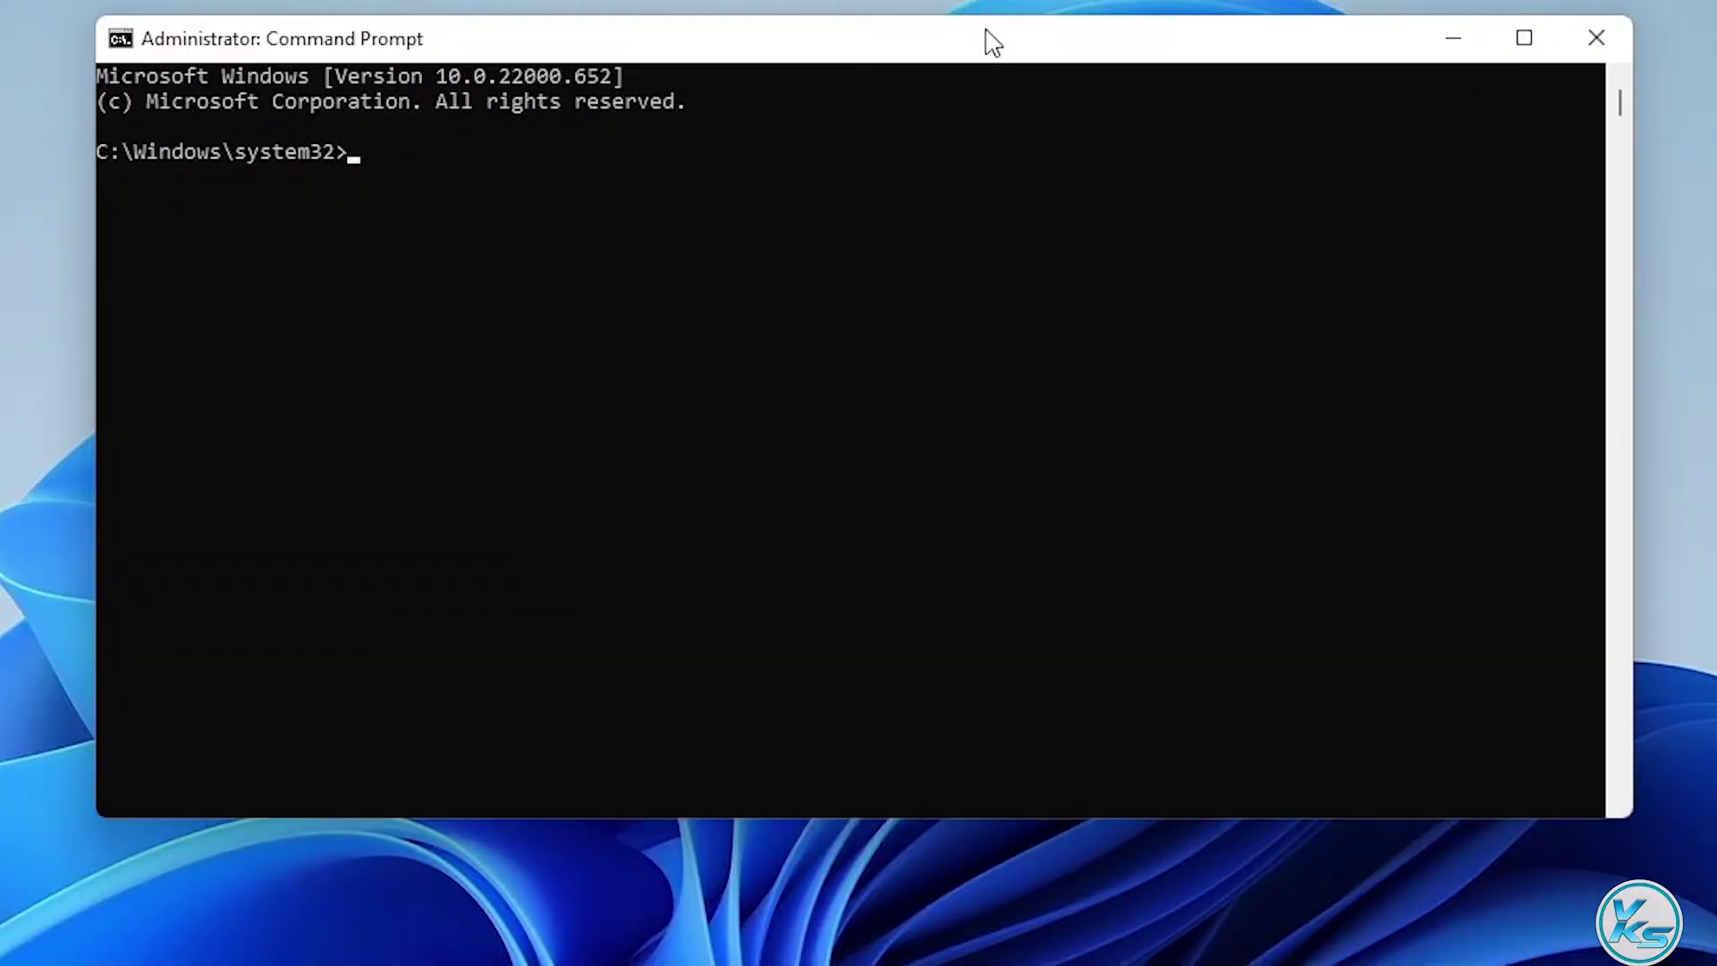
Flush the DNS resolver cache by running ipconfig /flushdns
type("ipconfig")
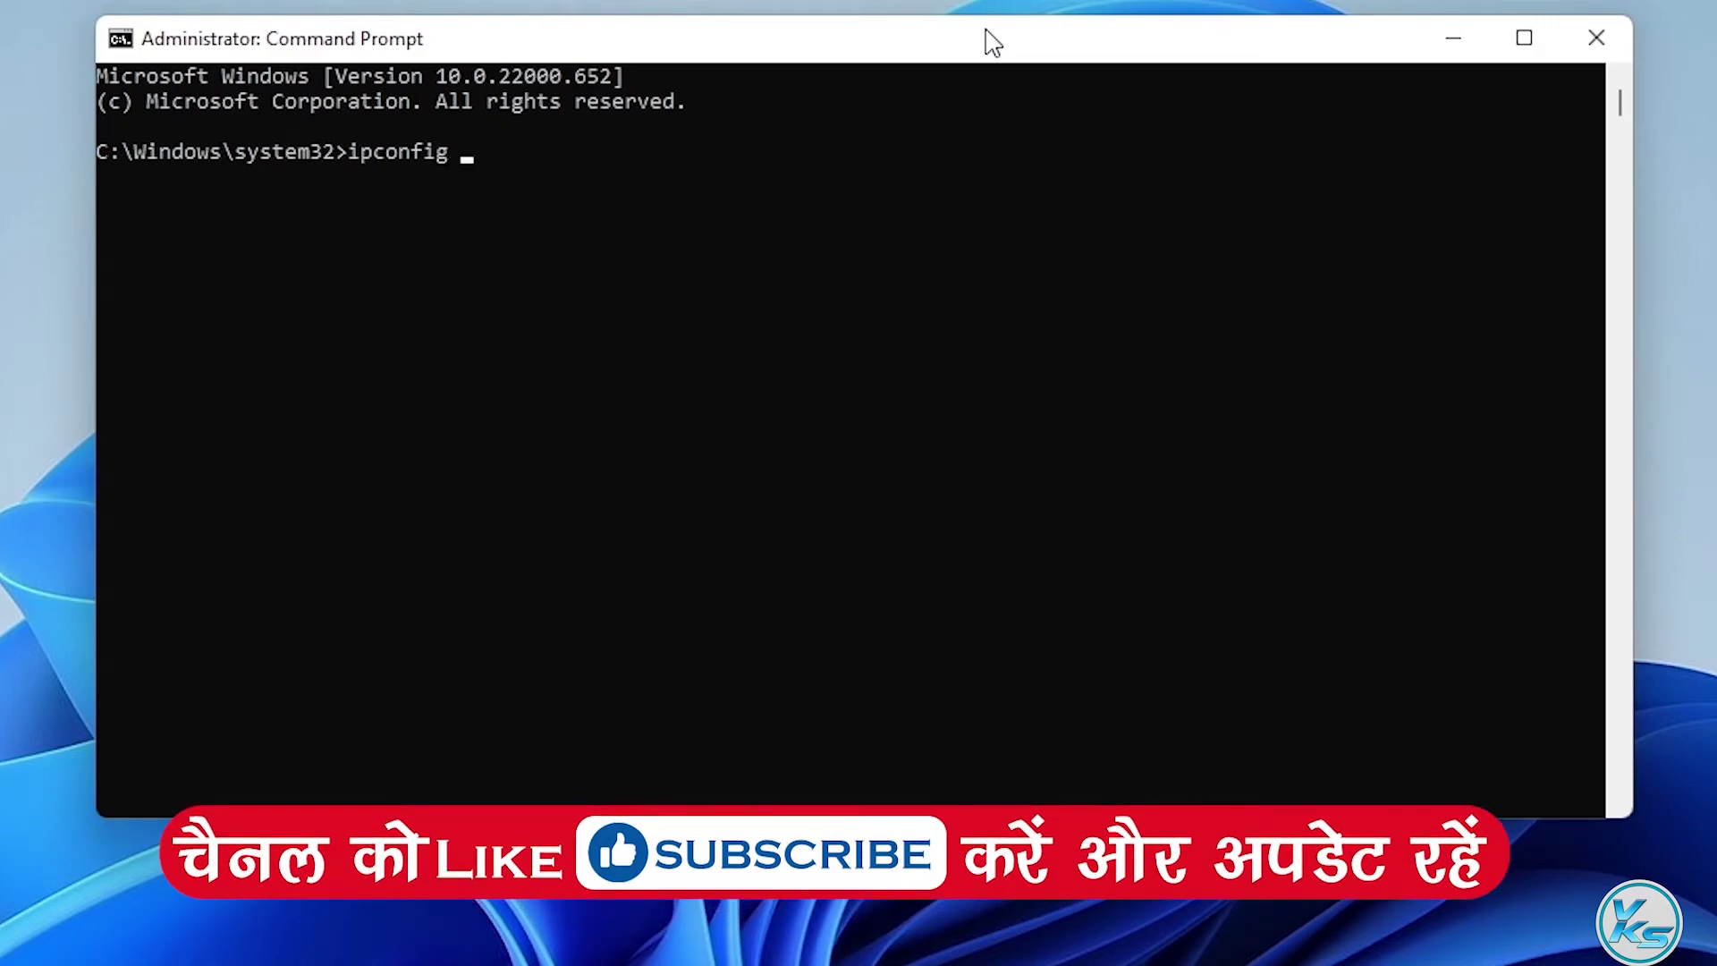
type(" /flushdns")
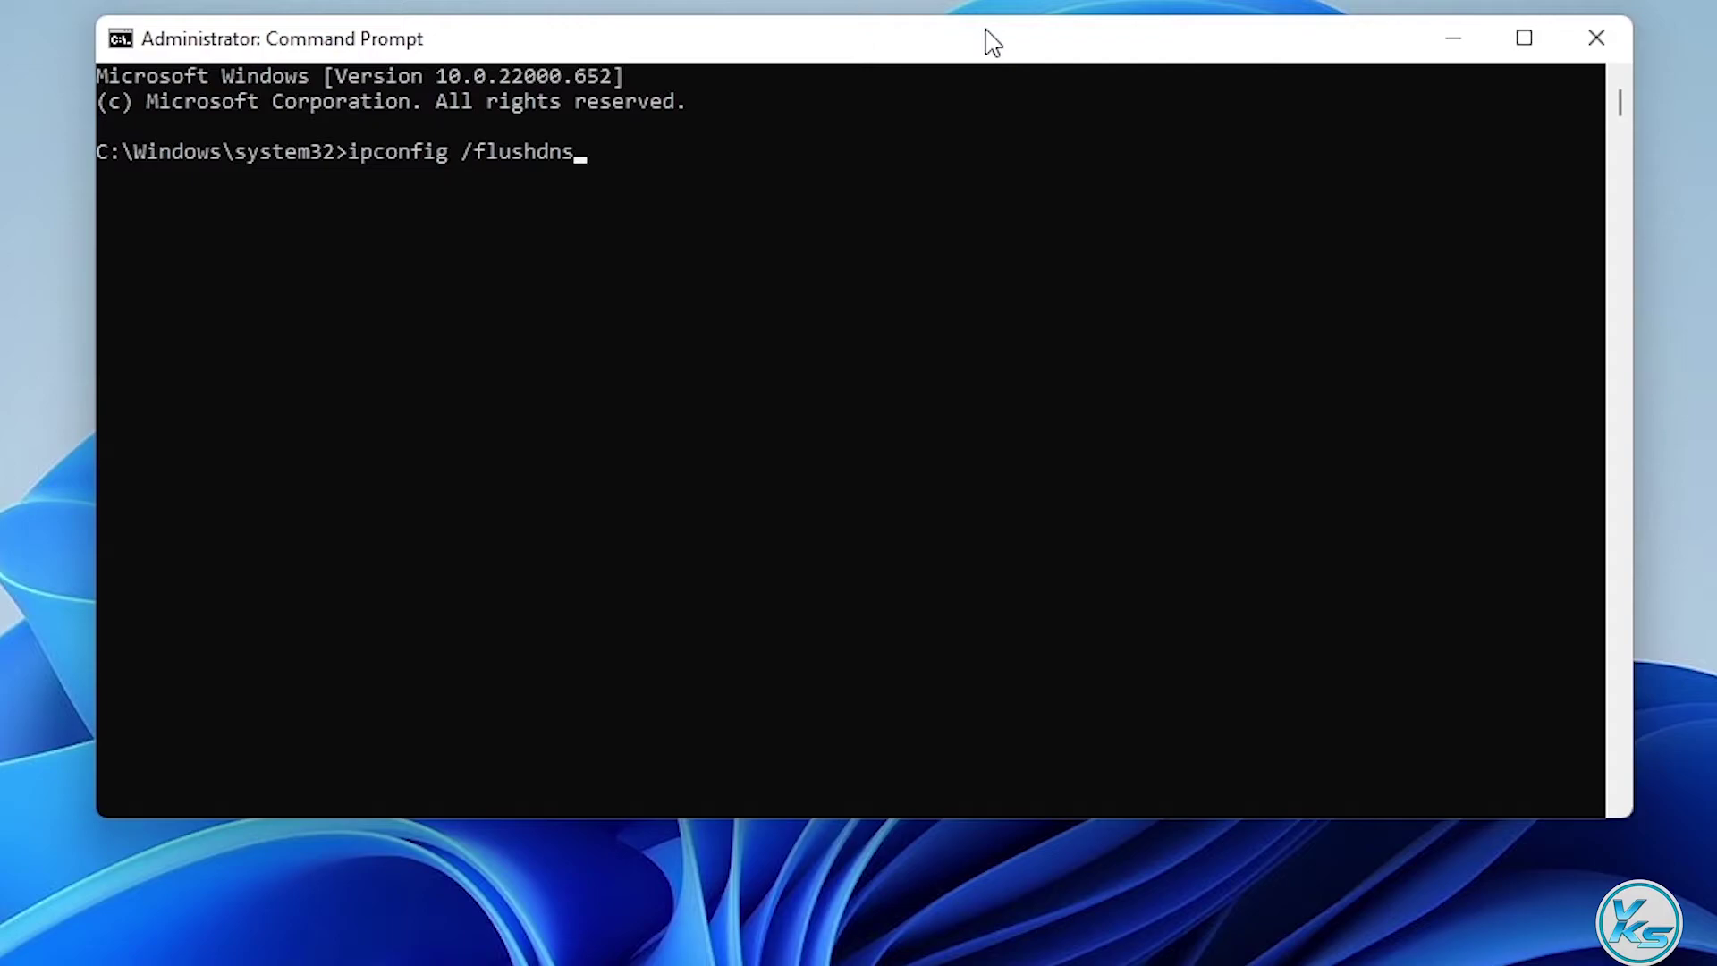
key("Return")
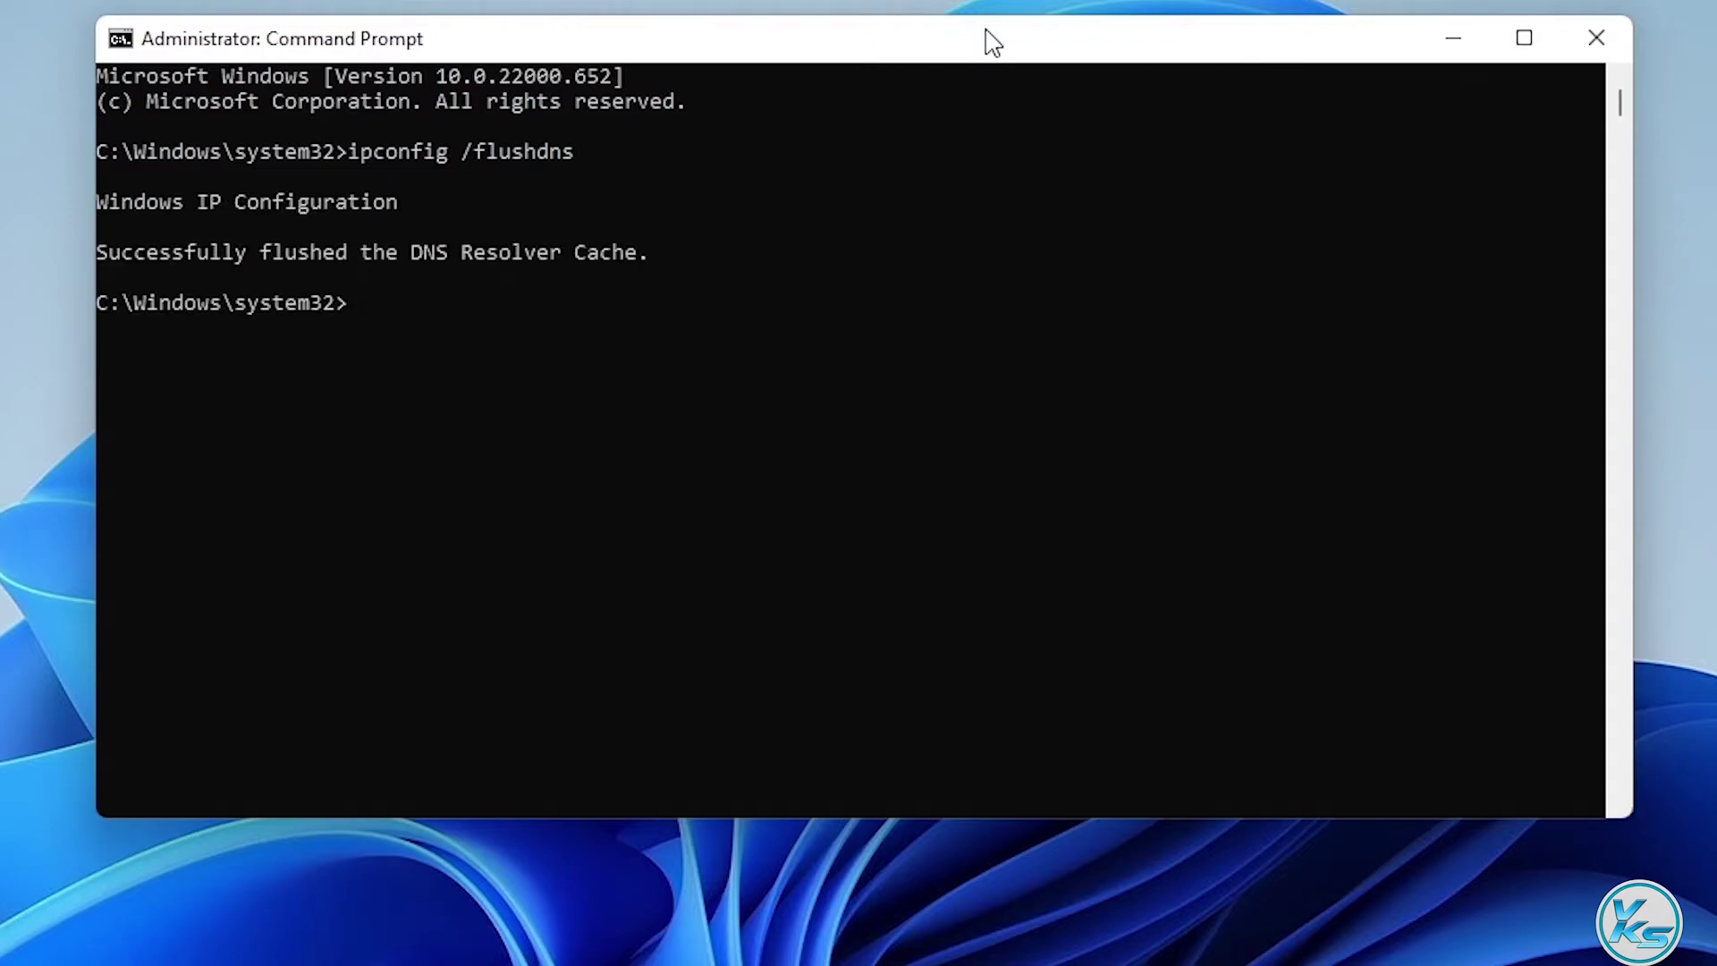
Reset the Winsock catalog by running netsh winsock reset
type("netsh winsock")
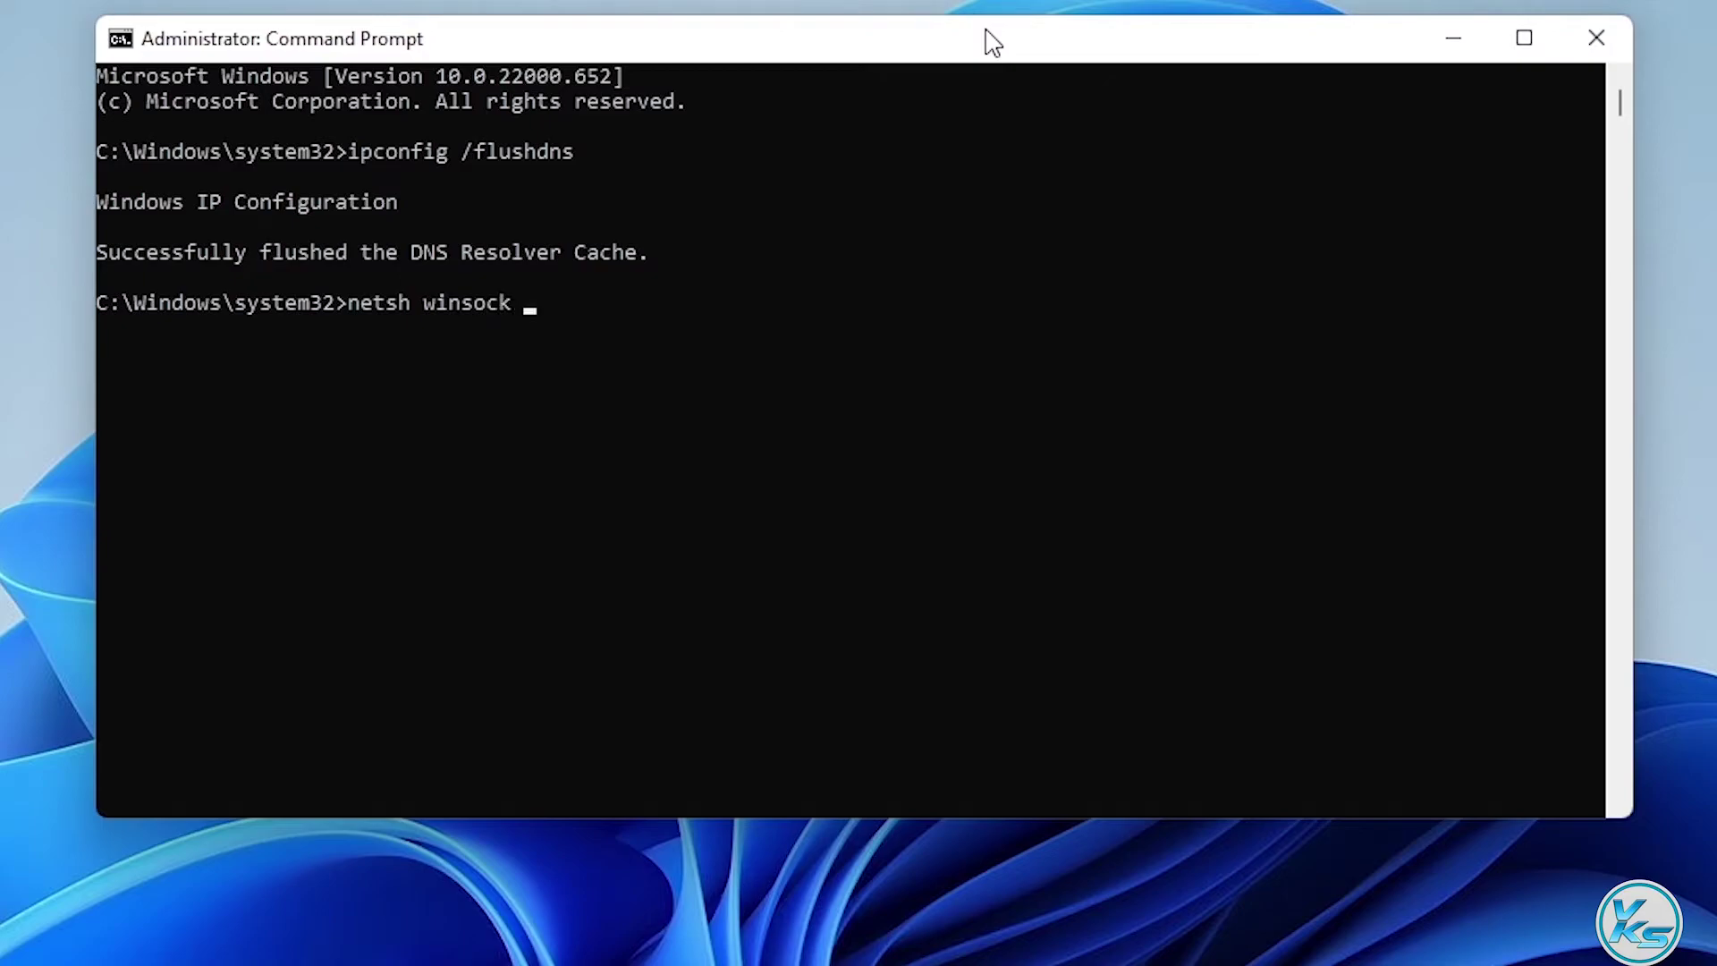
type(" reset")
key("Return")
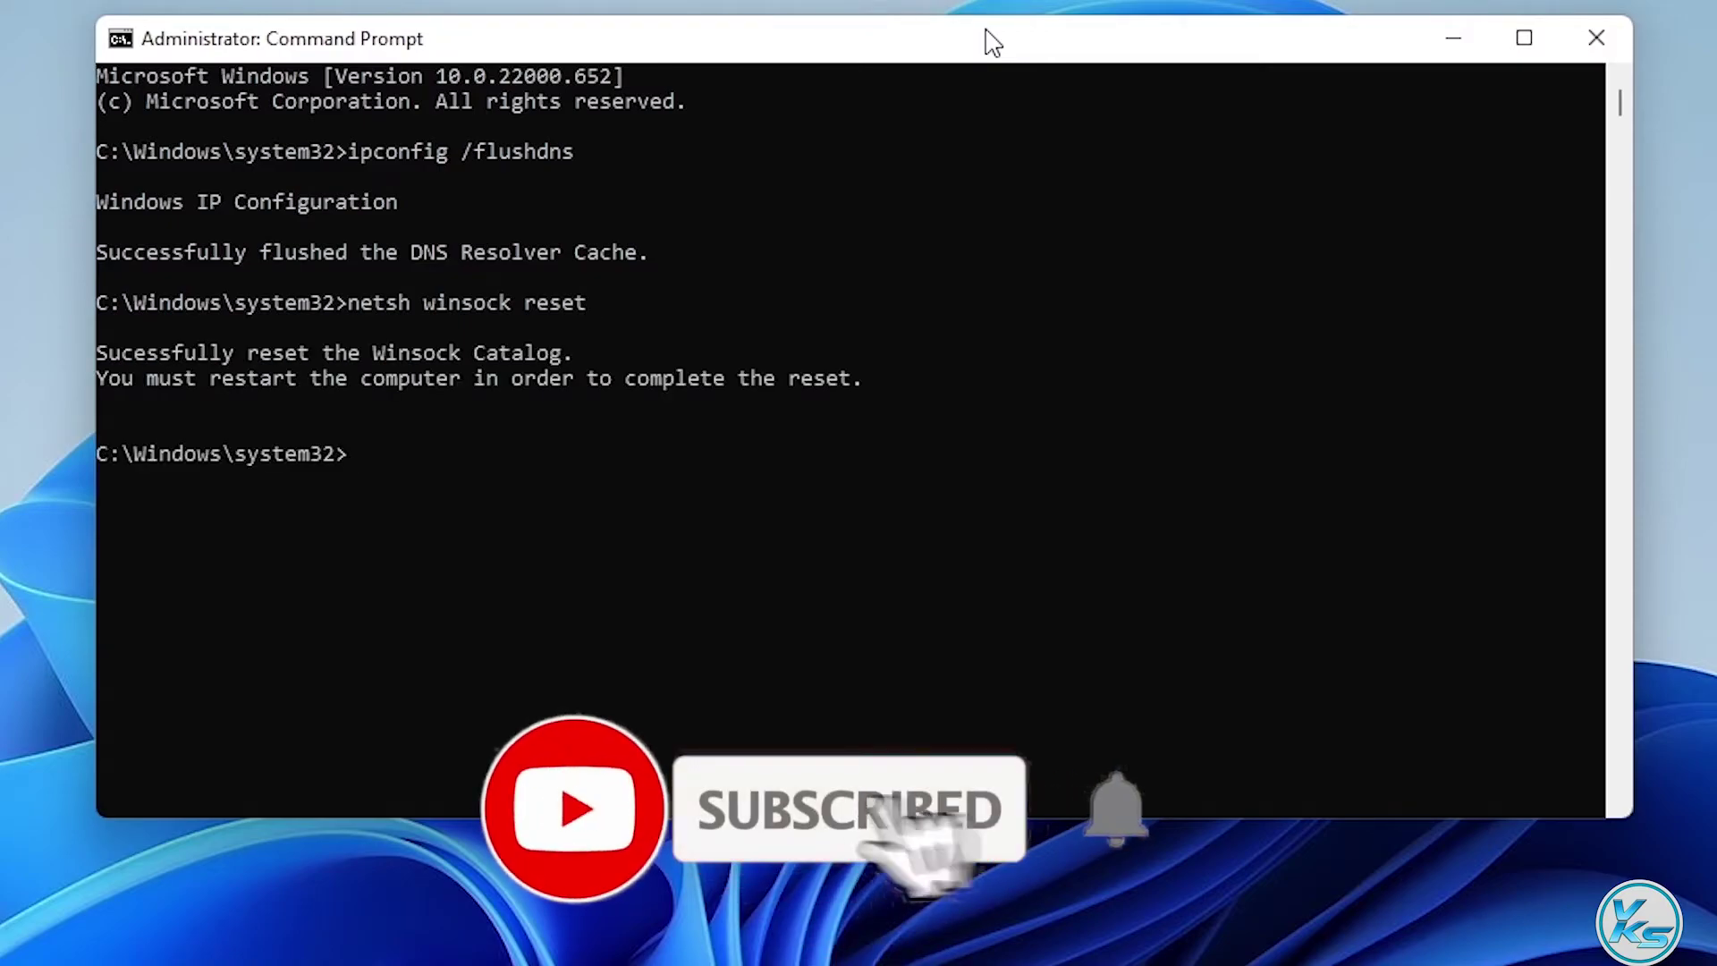
Reset the IP stack by running netsh int ip reset resetlog.txt, and close the Command Prompt window
type("netsh ")
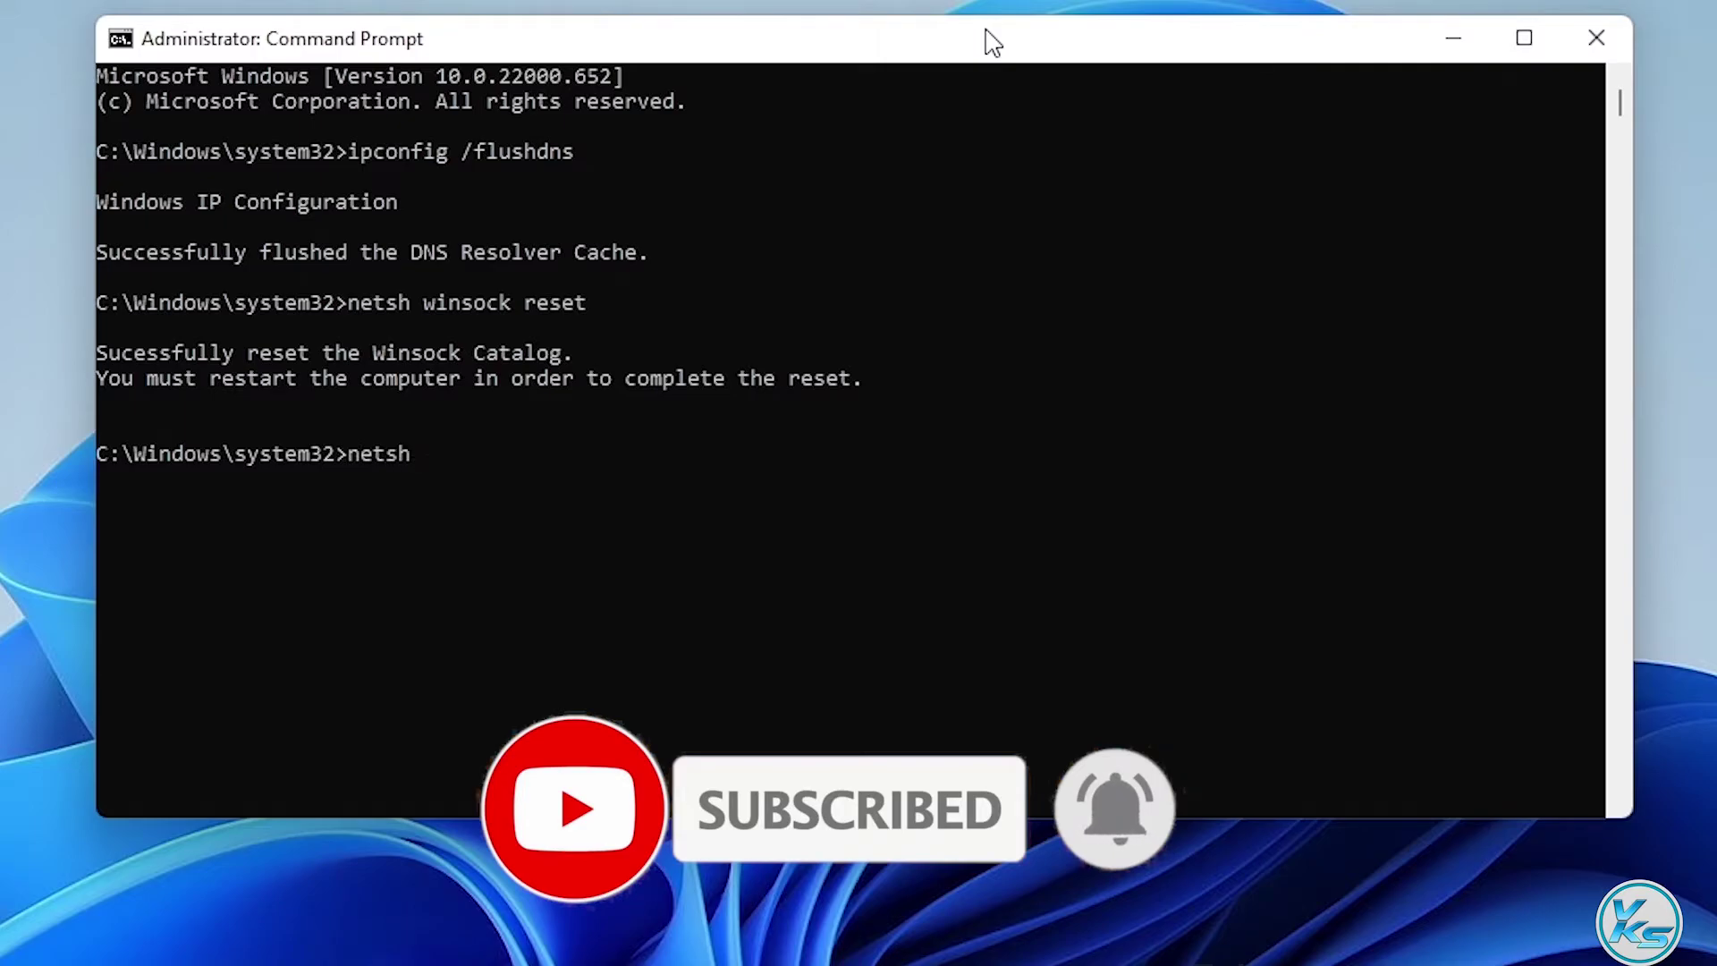
type("int ip")
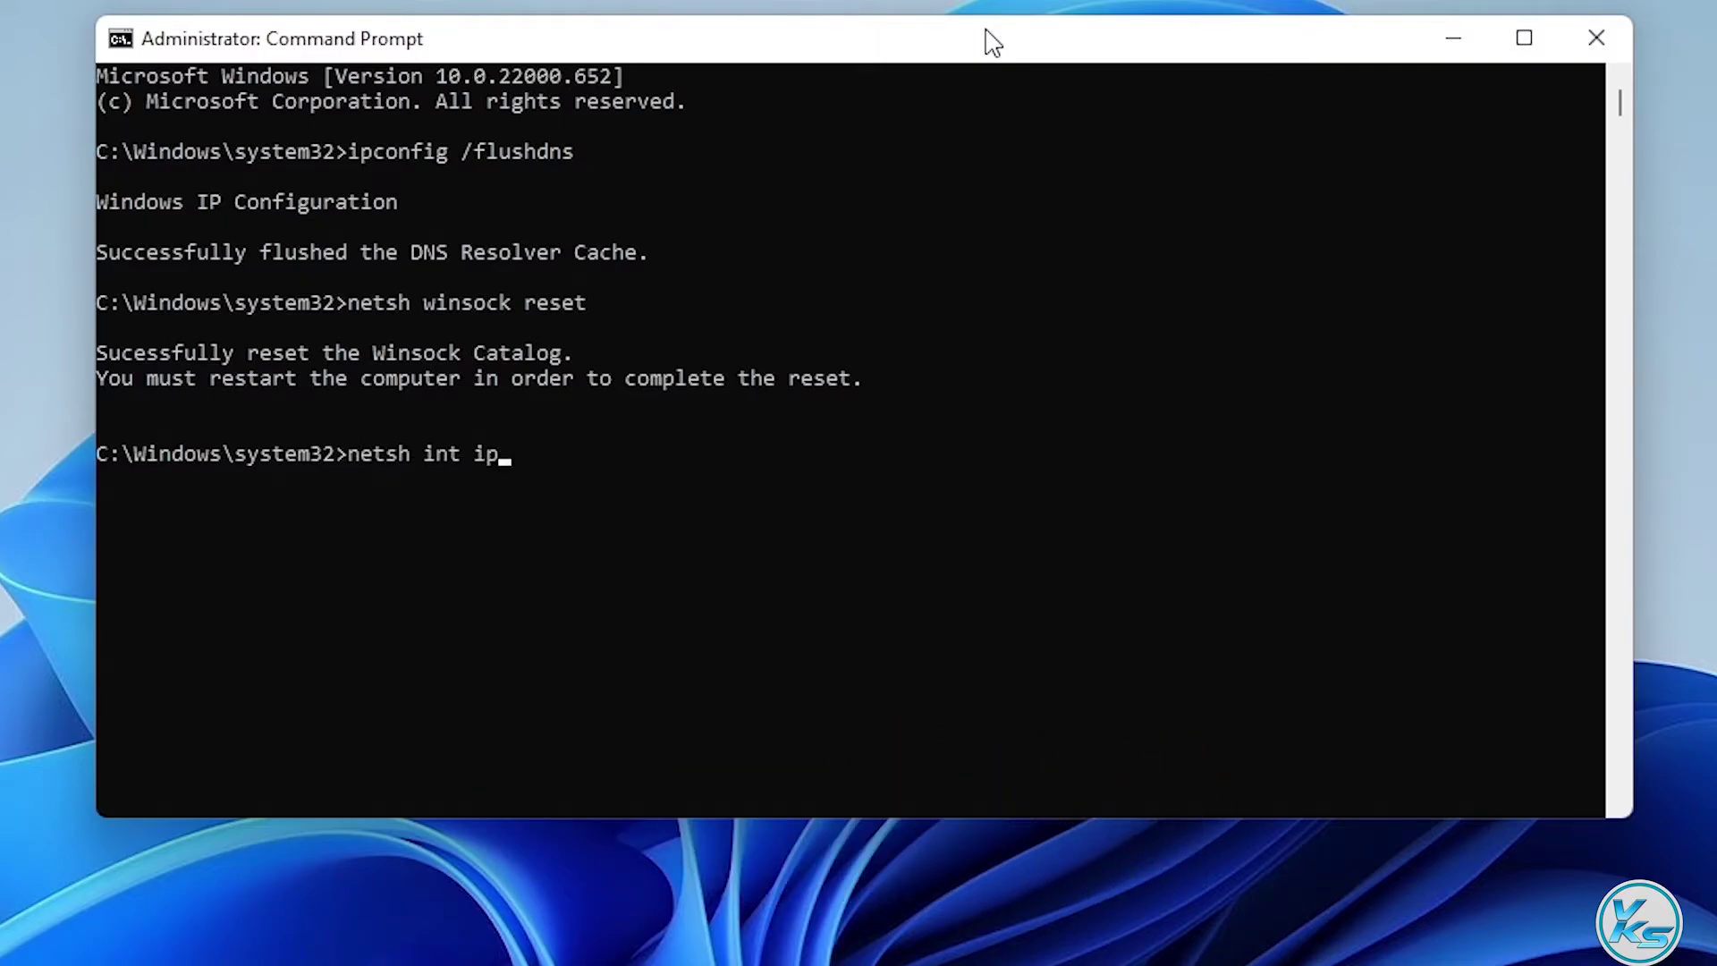
type(" reset resetlog.txt")
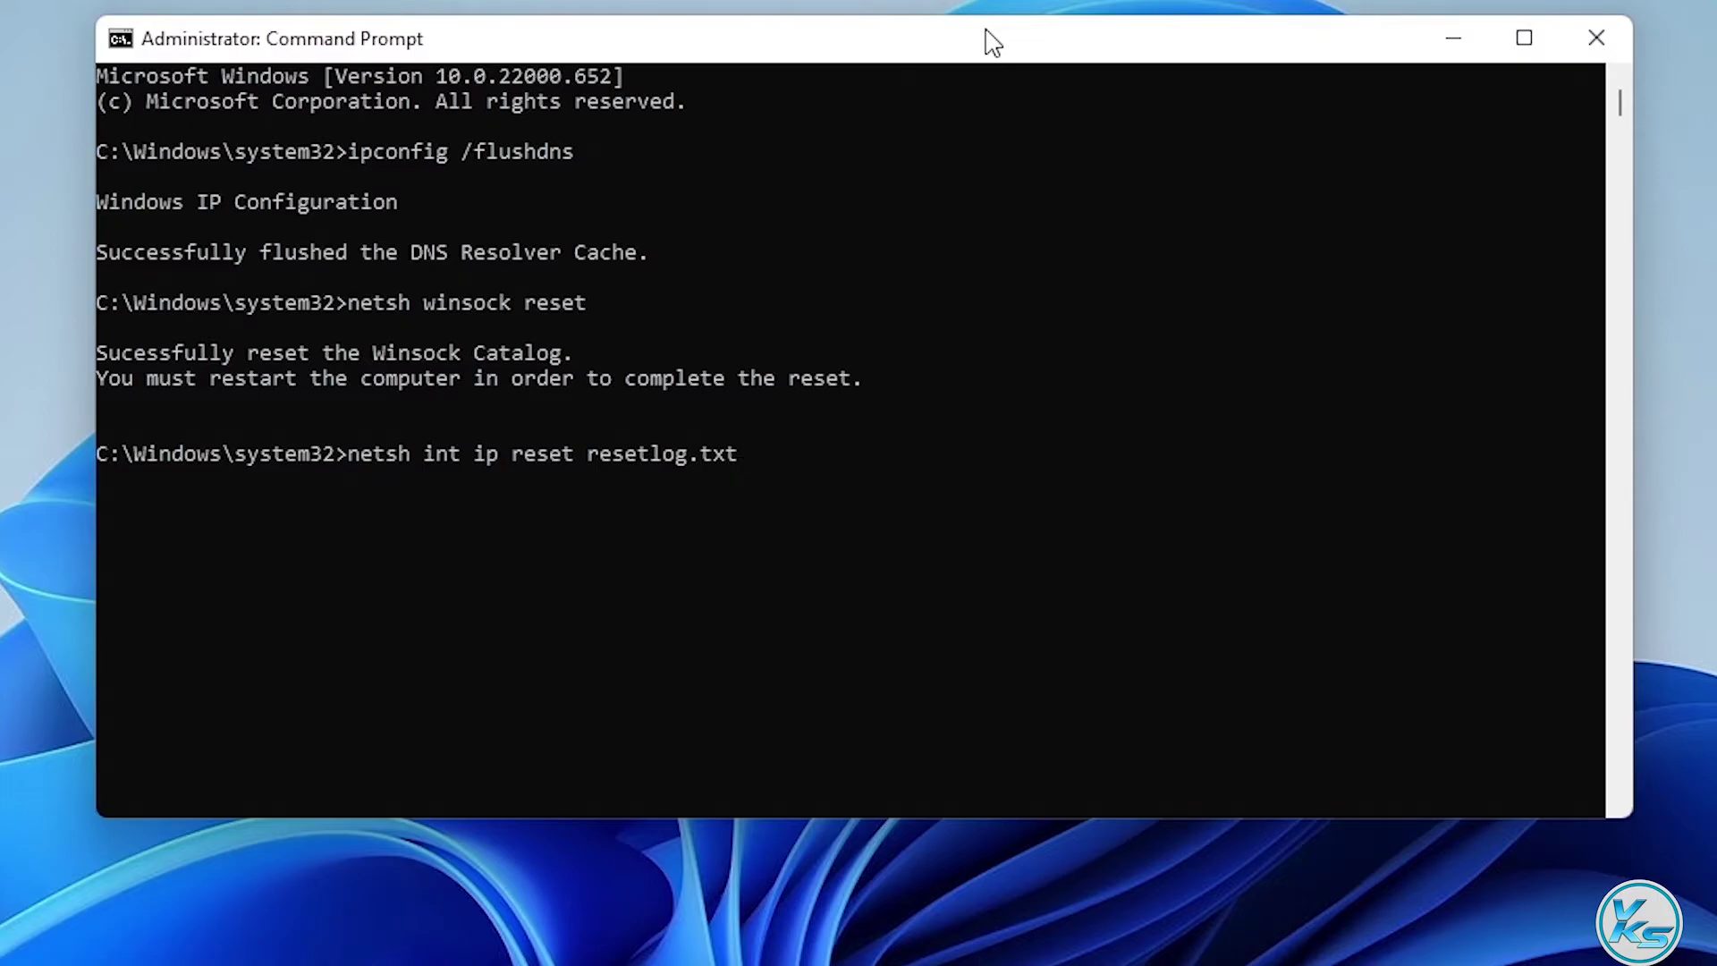
key("Return")
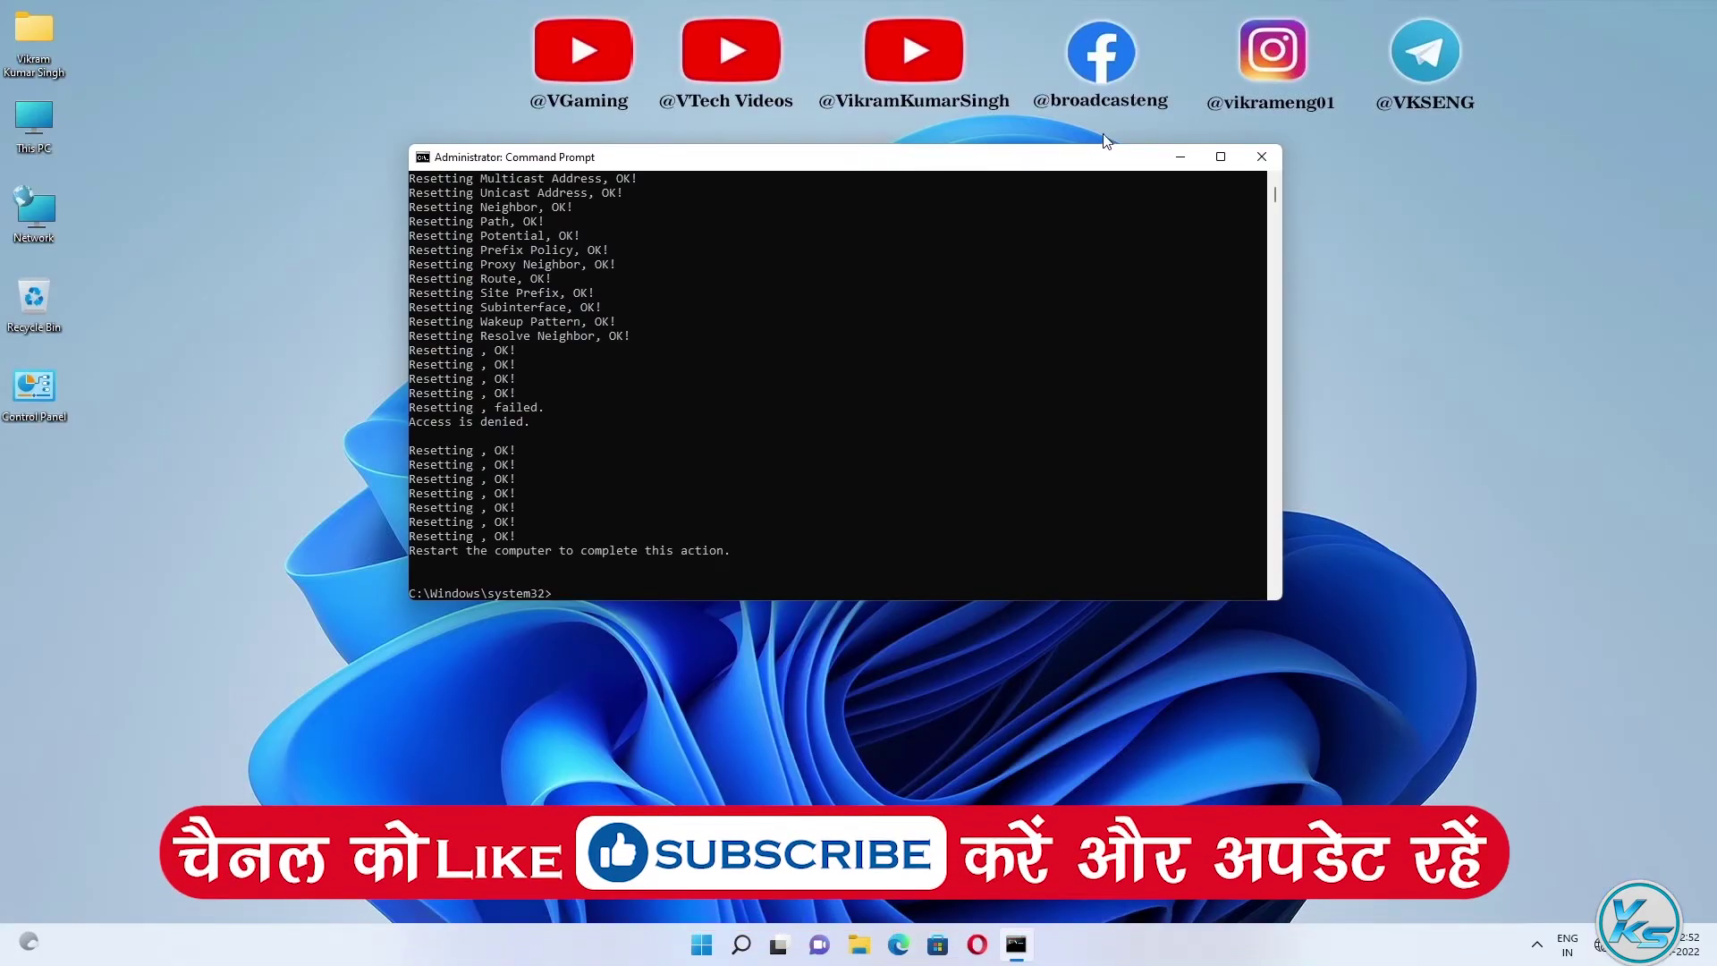
left_click(1261, 156)
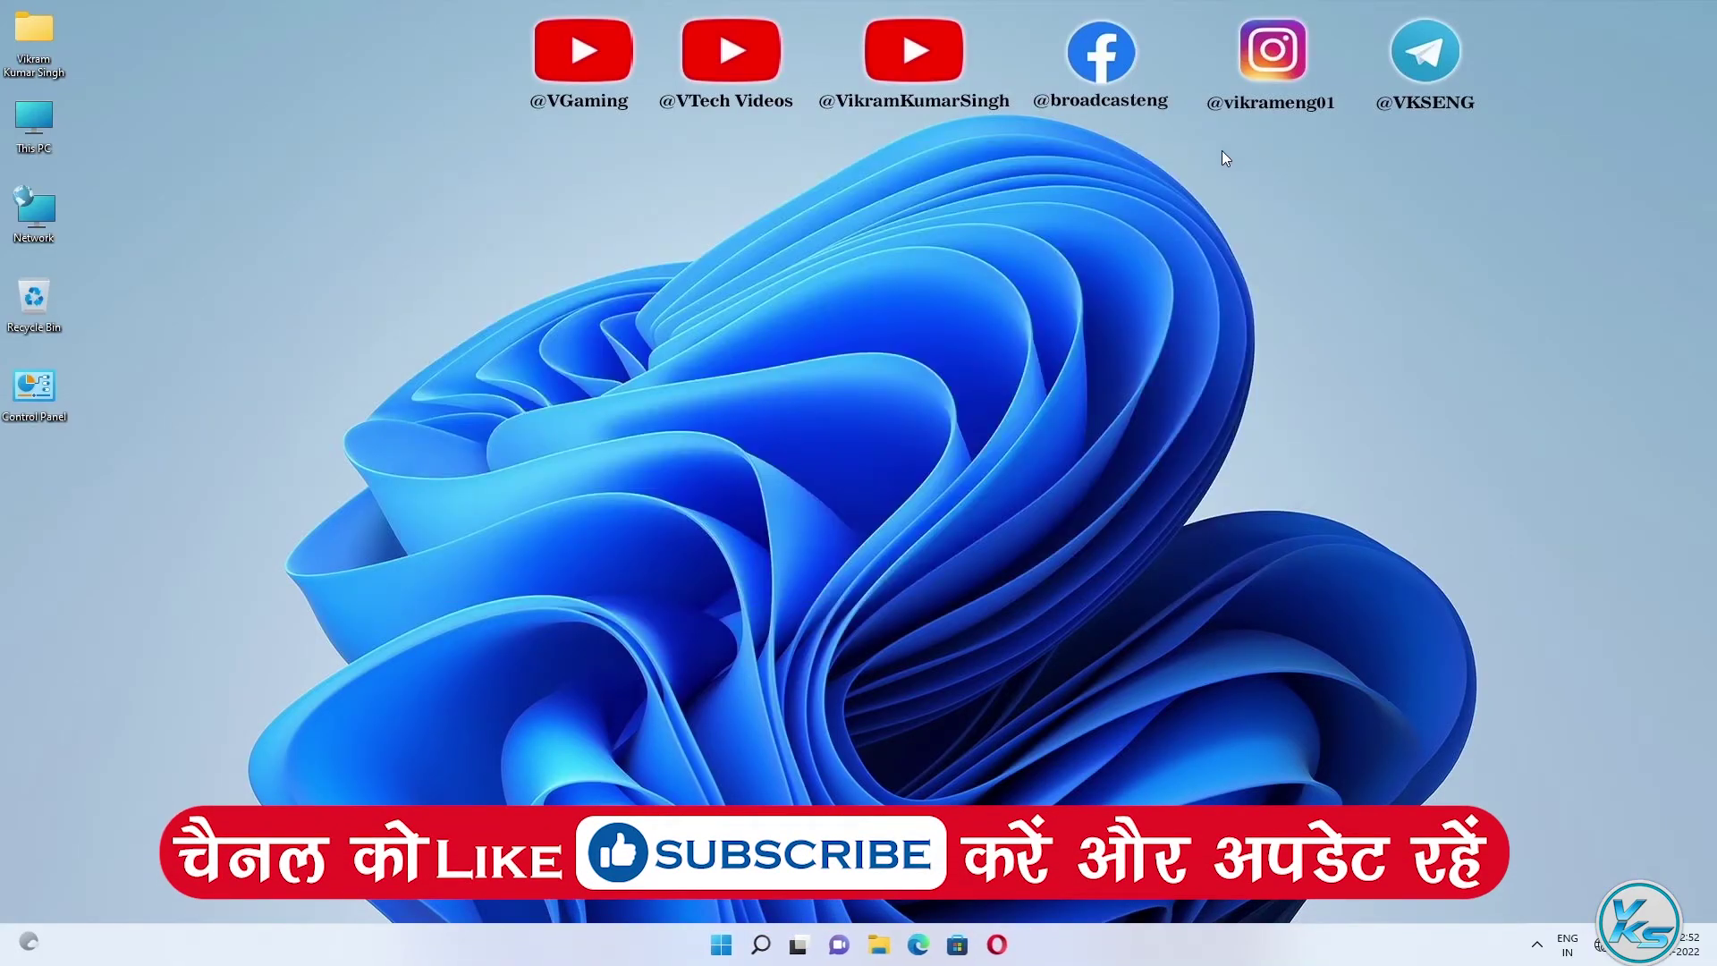
right_click(721, 944)
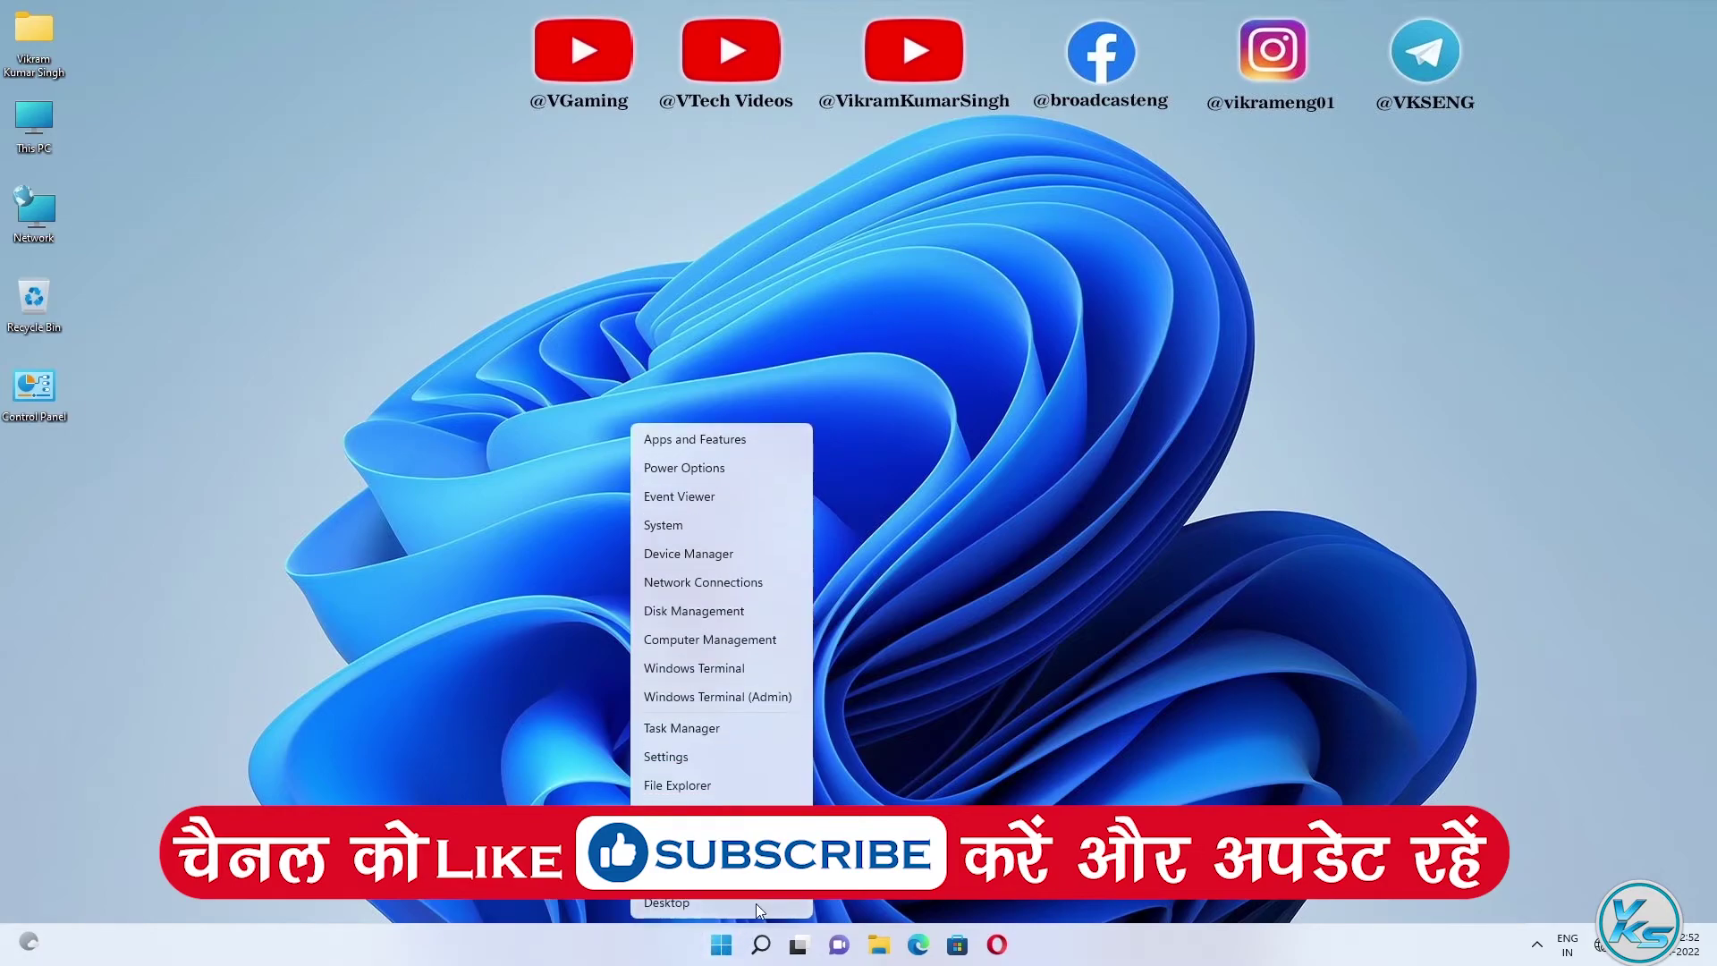
mouse_move(716, 874)
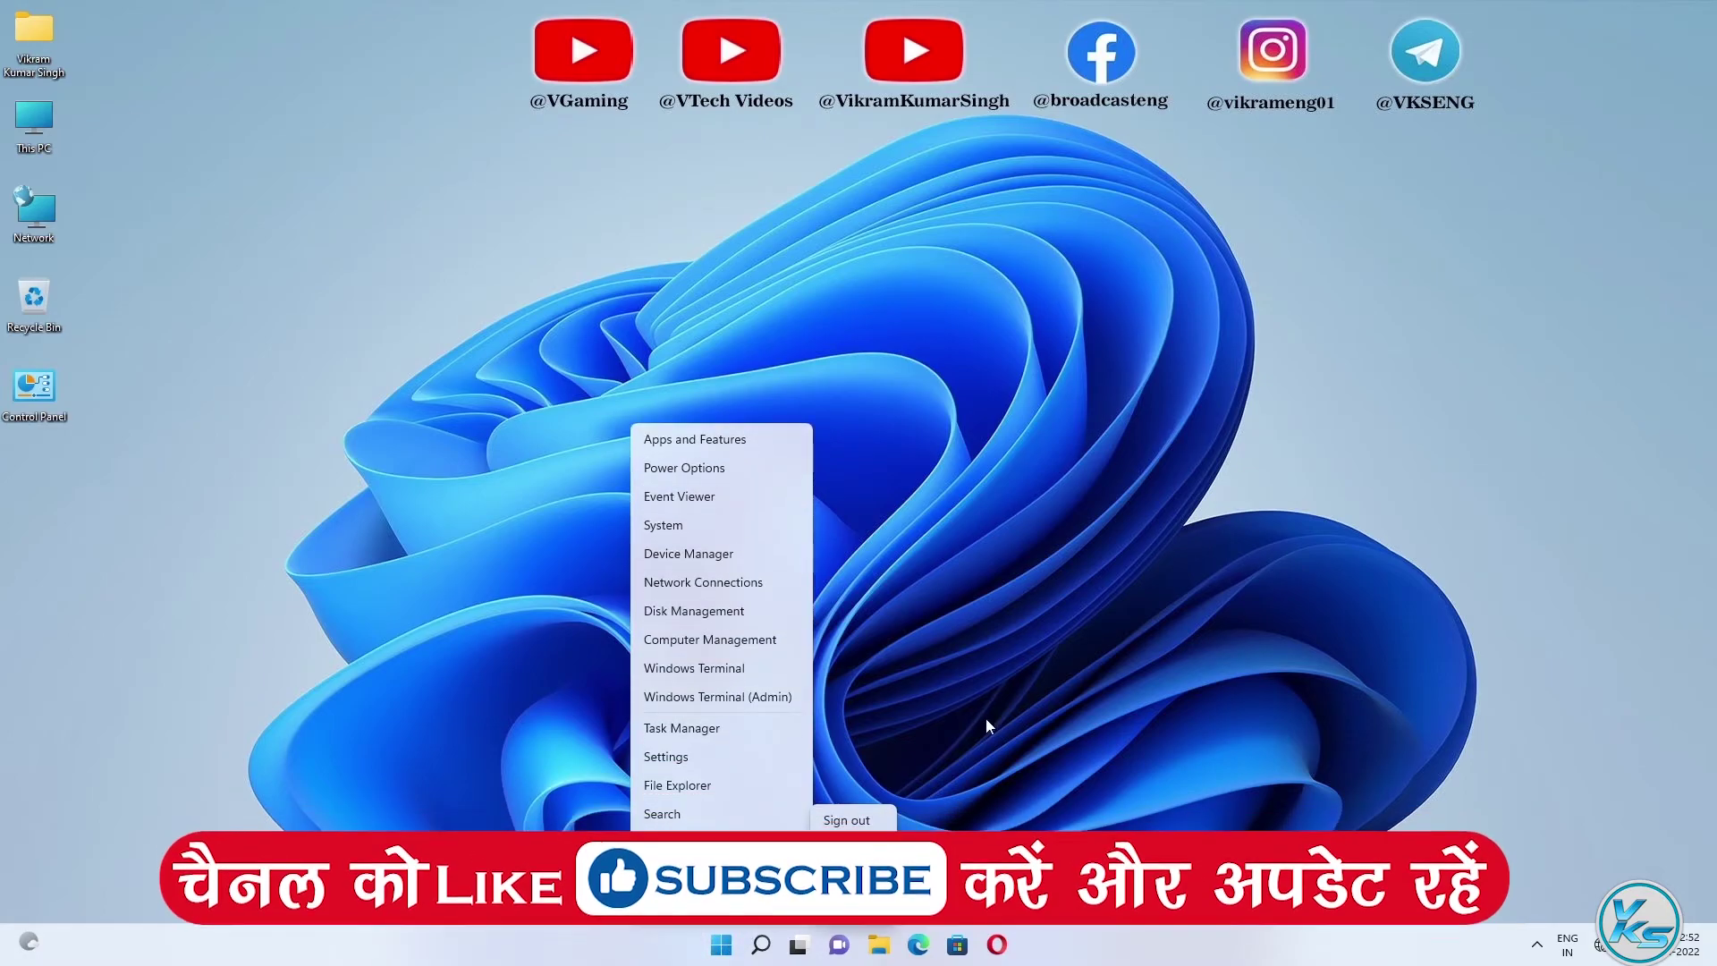
left_click(1017, 673)
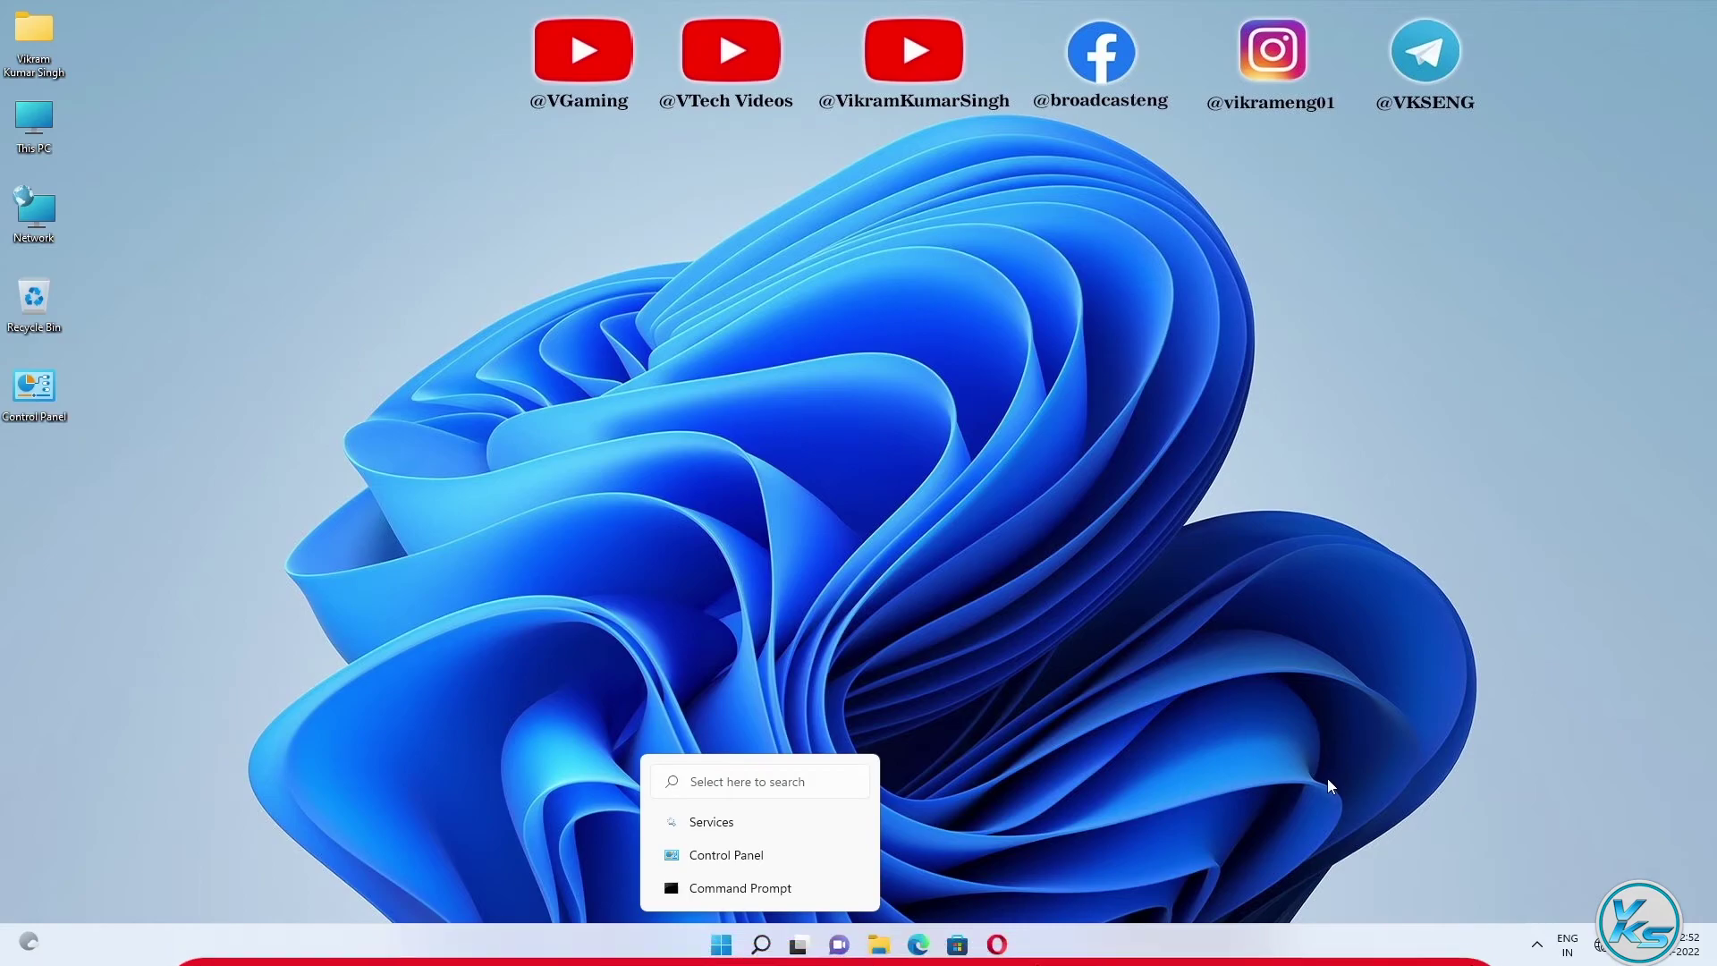
Open the list of available Wi-Fi networks from the quick settings
left_click(1599, 942)
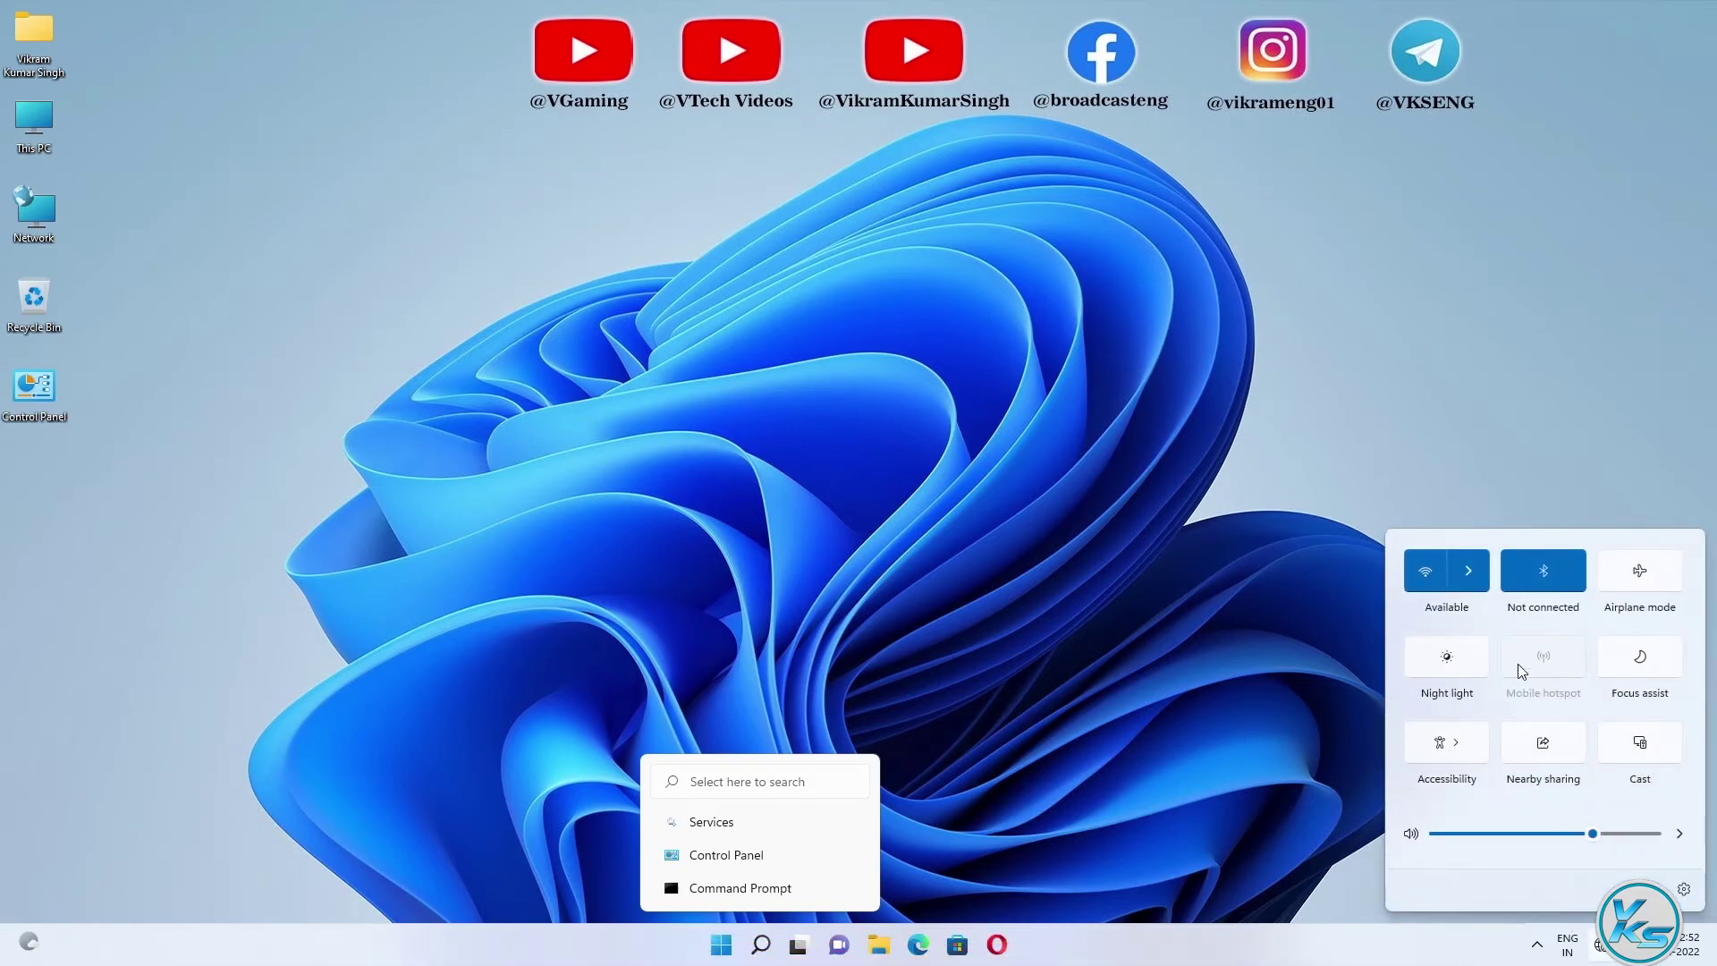
left_click(1468, 571)
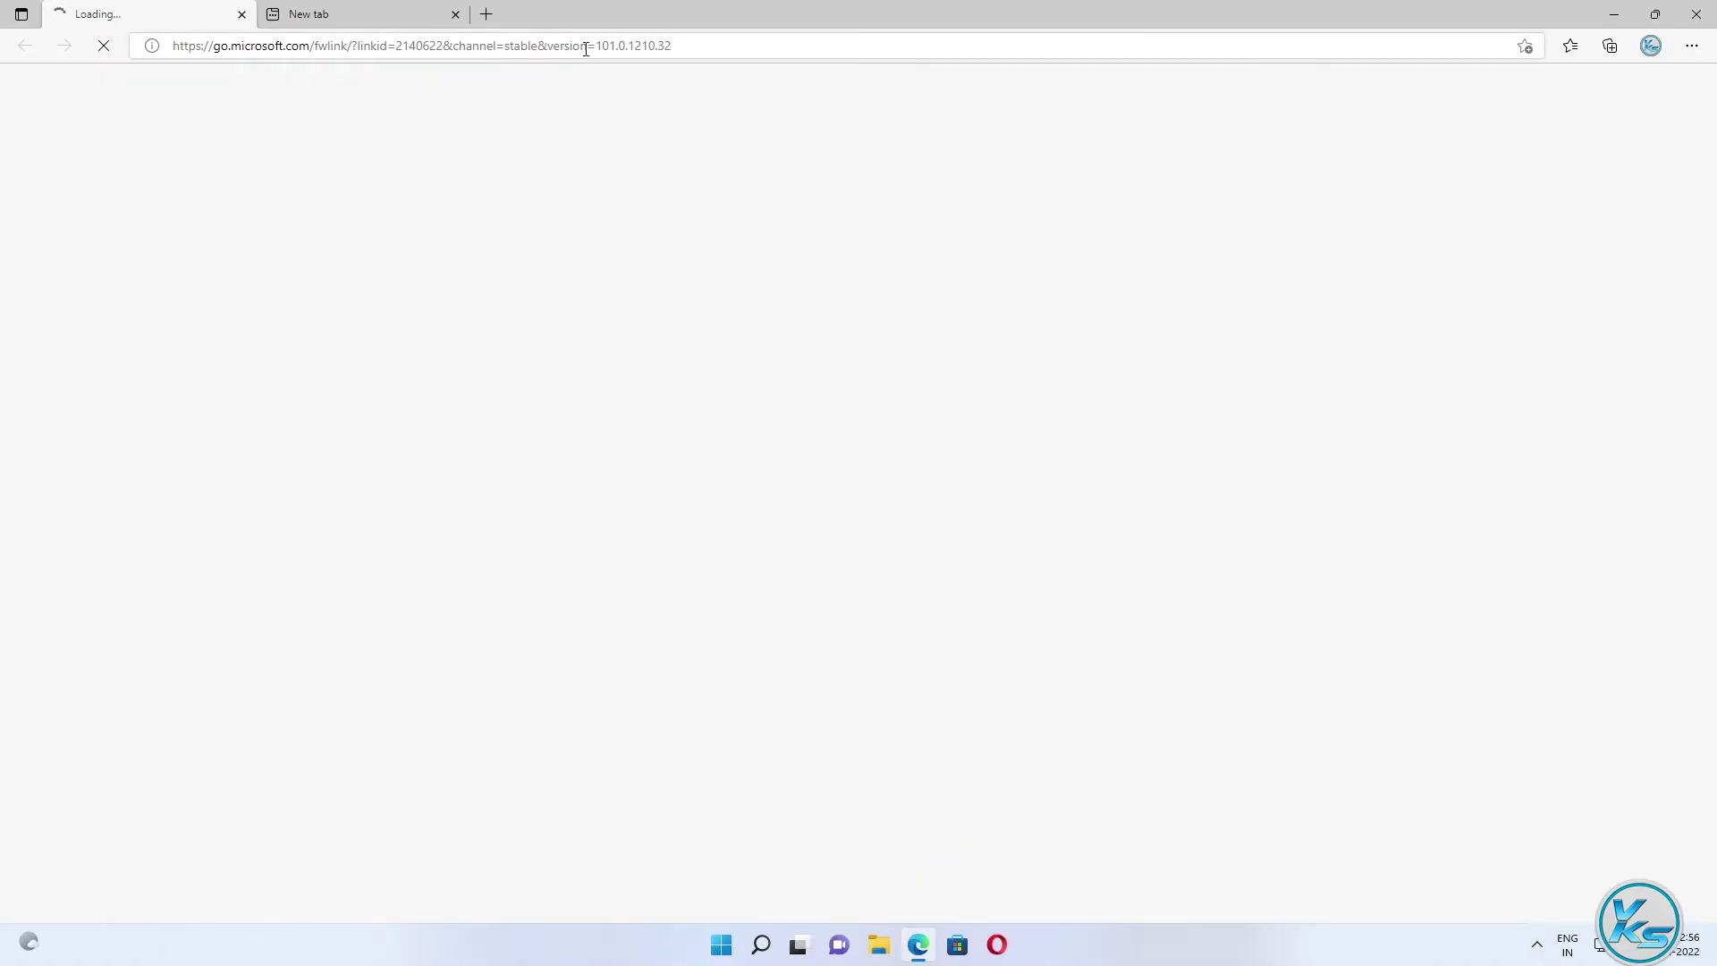
In Microsoft Edge, go to google.com
left_click(583, 43)
type("googl")
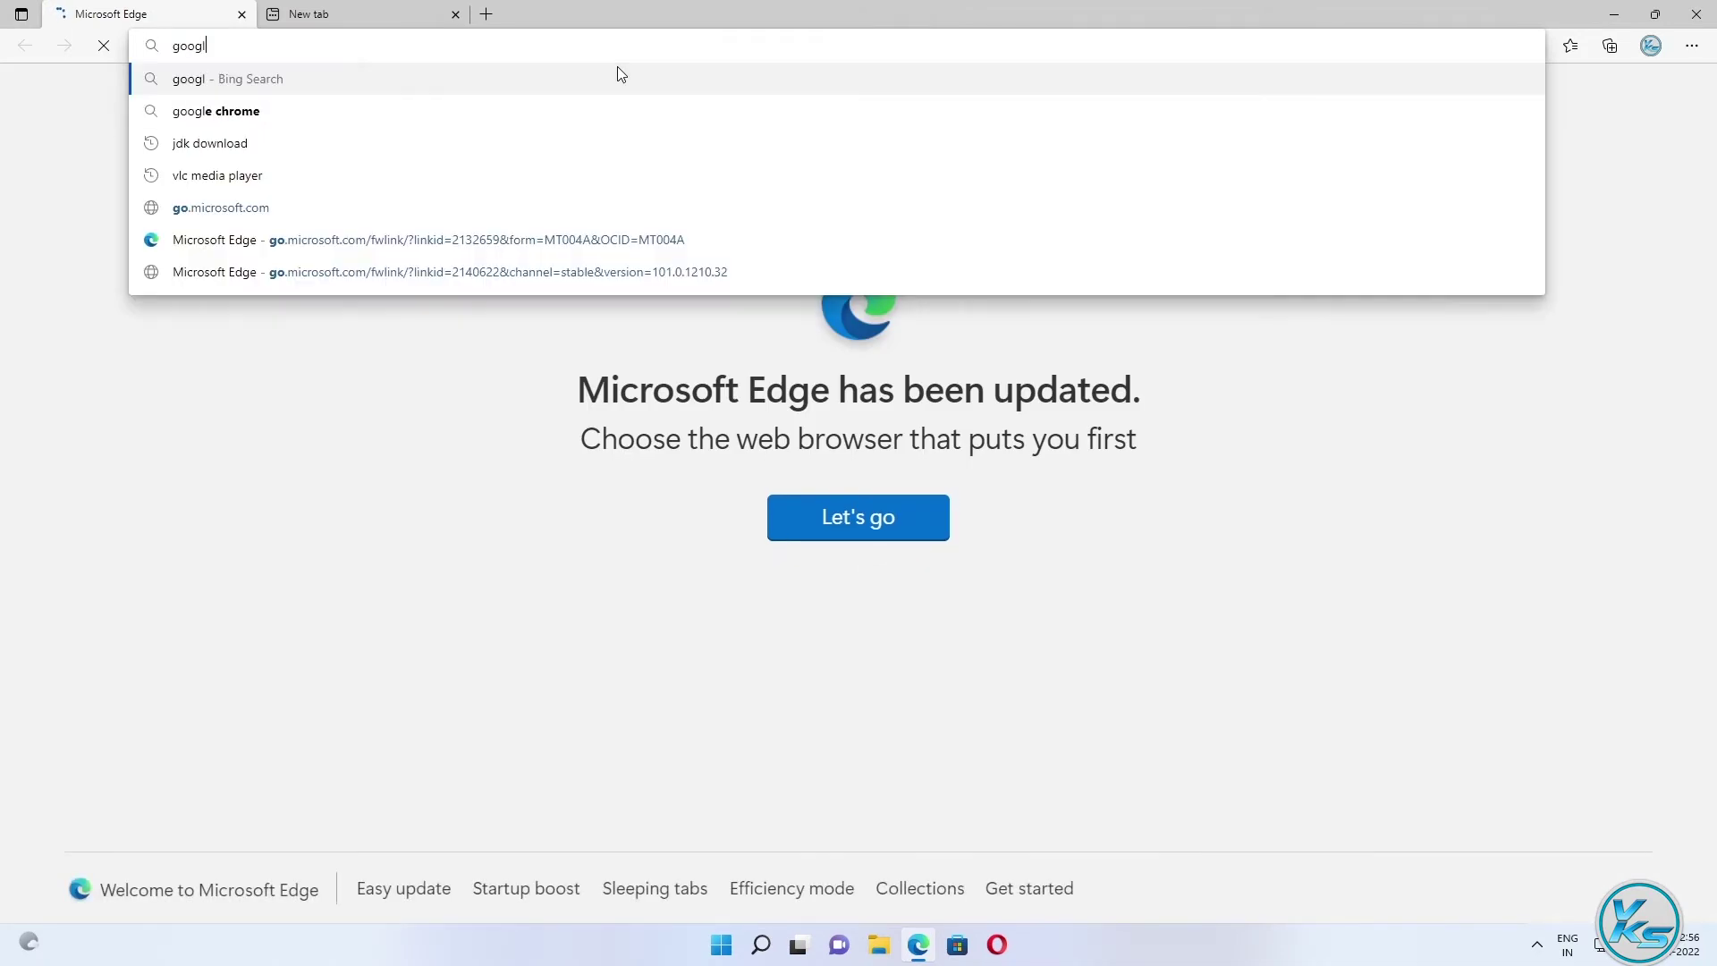
type("e.com")
key("Return")
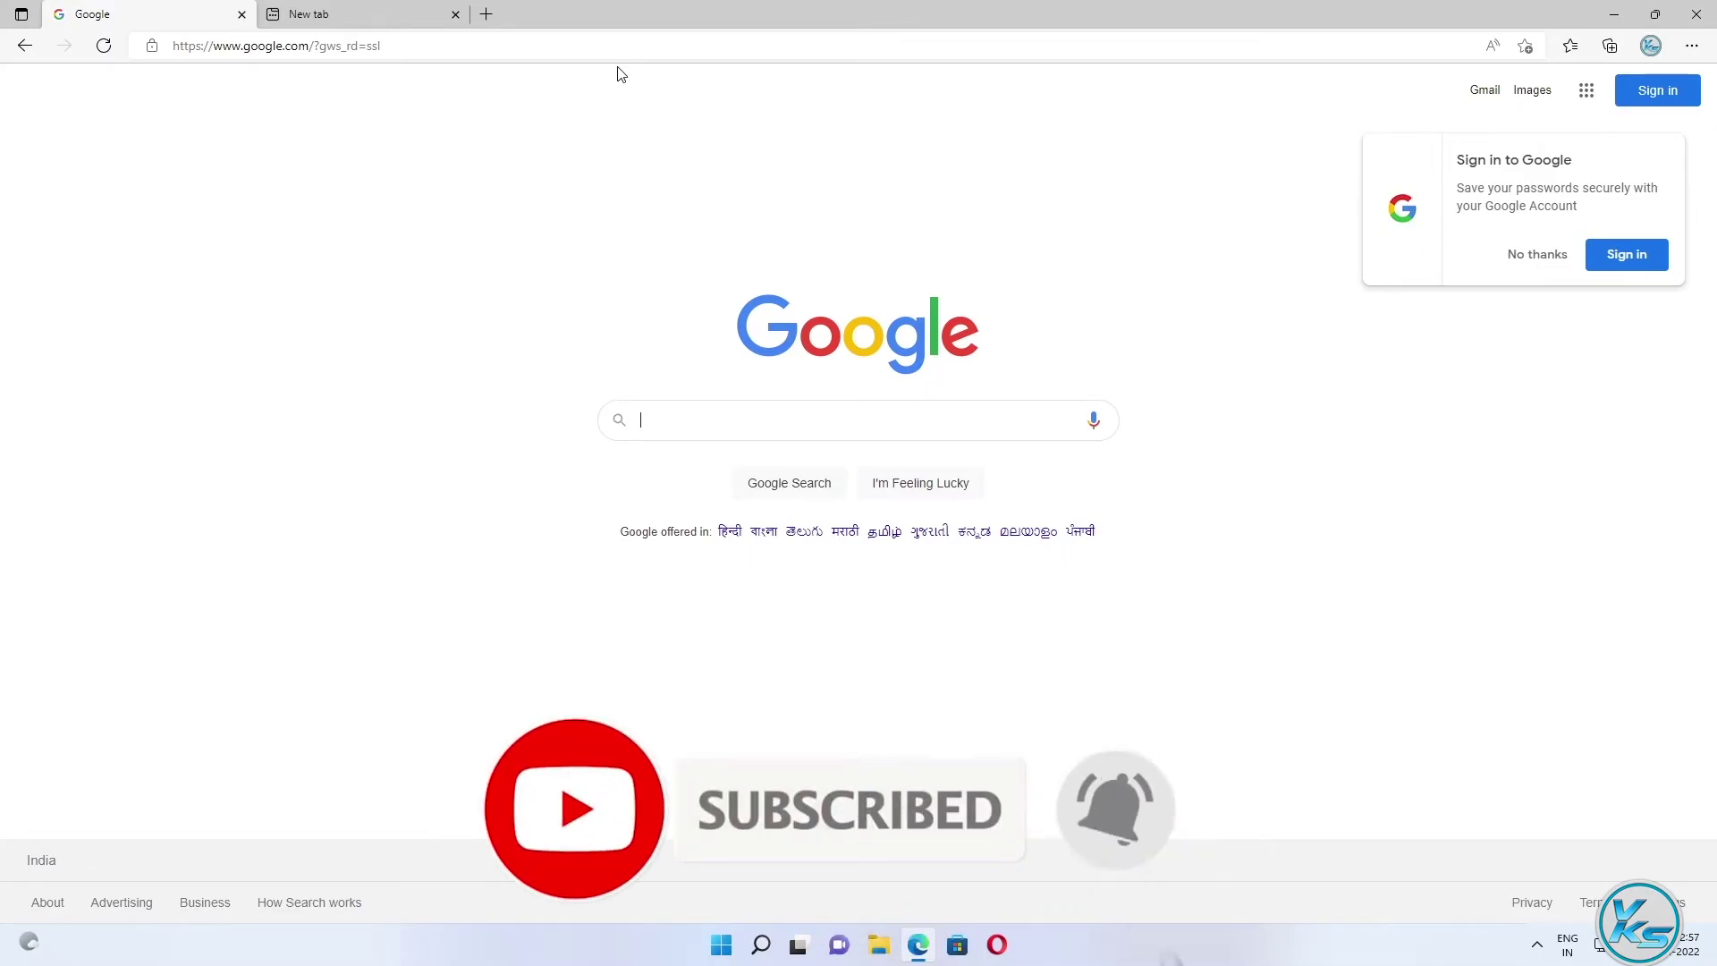
Search Google for "asus driver" and open the official ASUS Download Center page
type("asus")
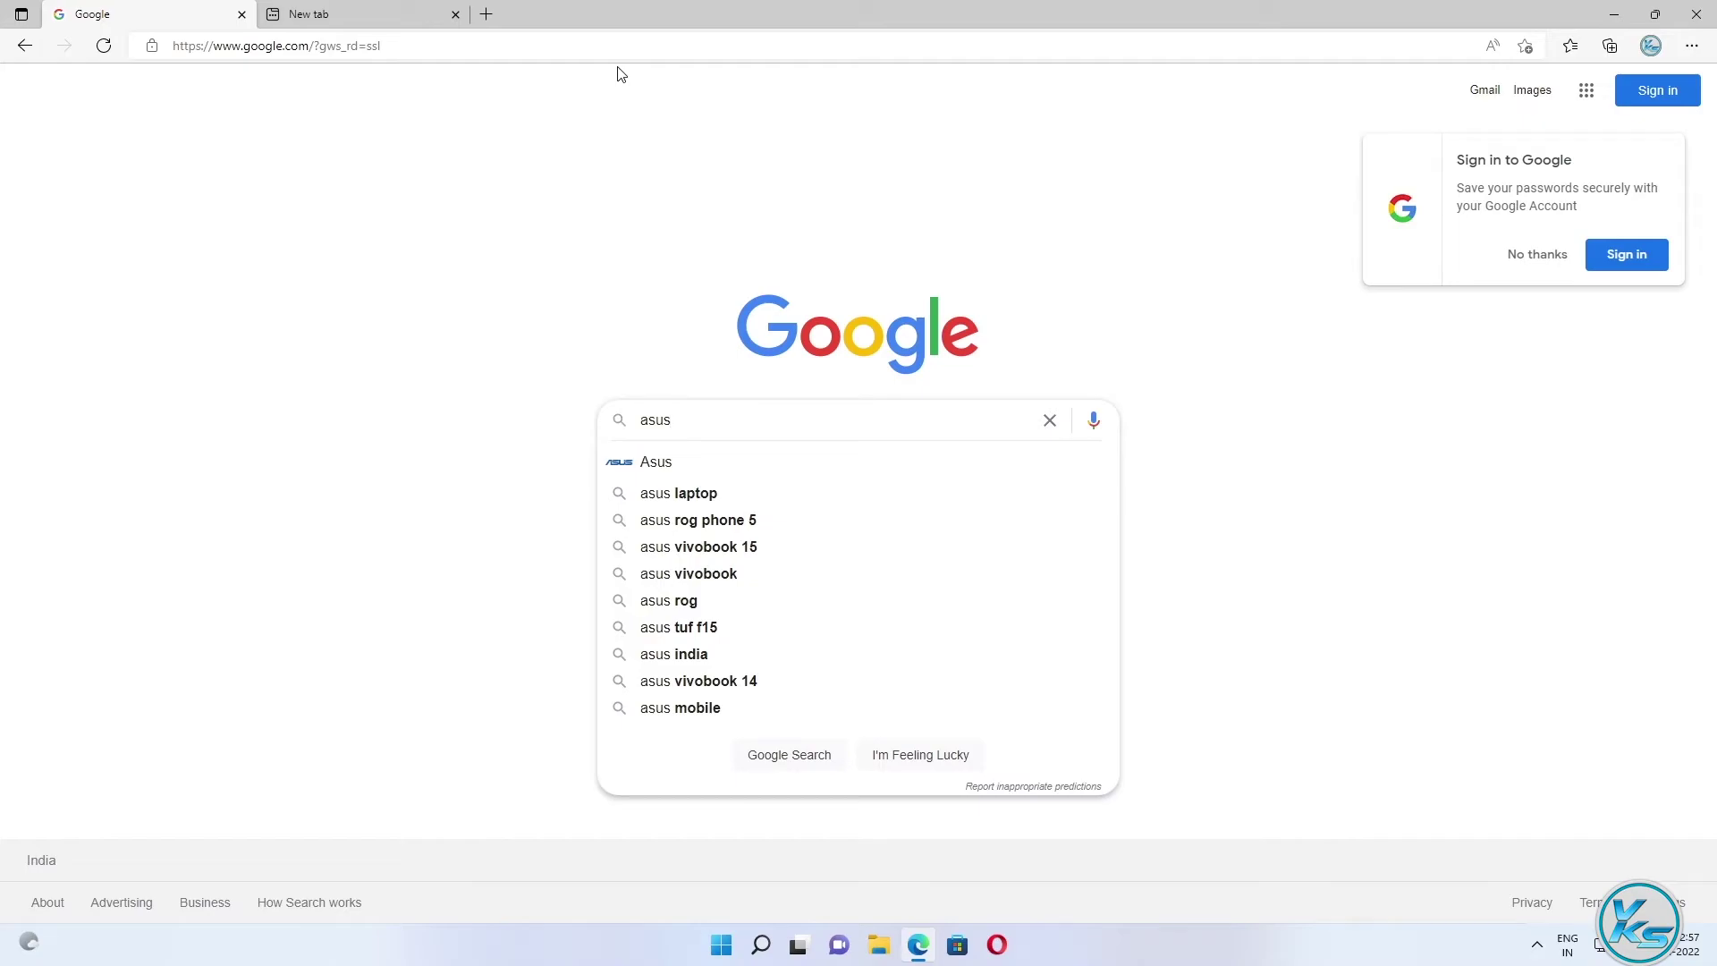
type("driver")
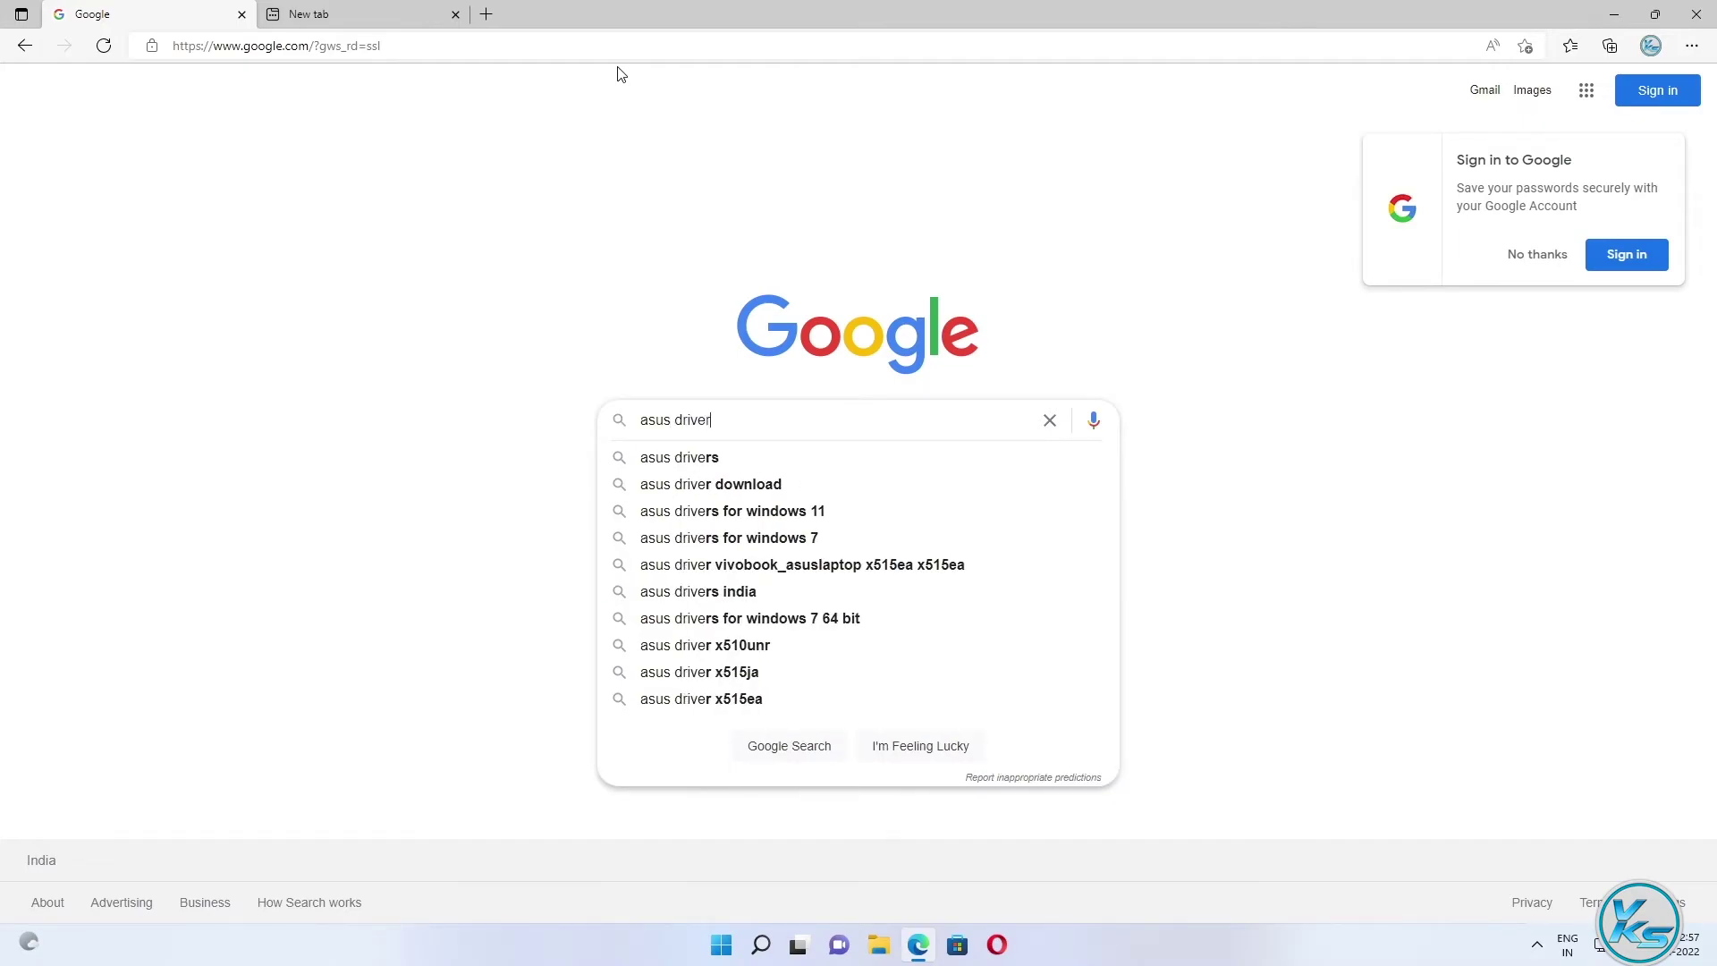
key("Return")
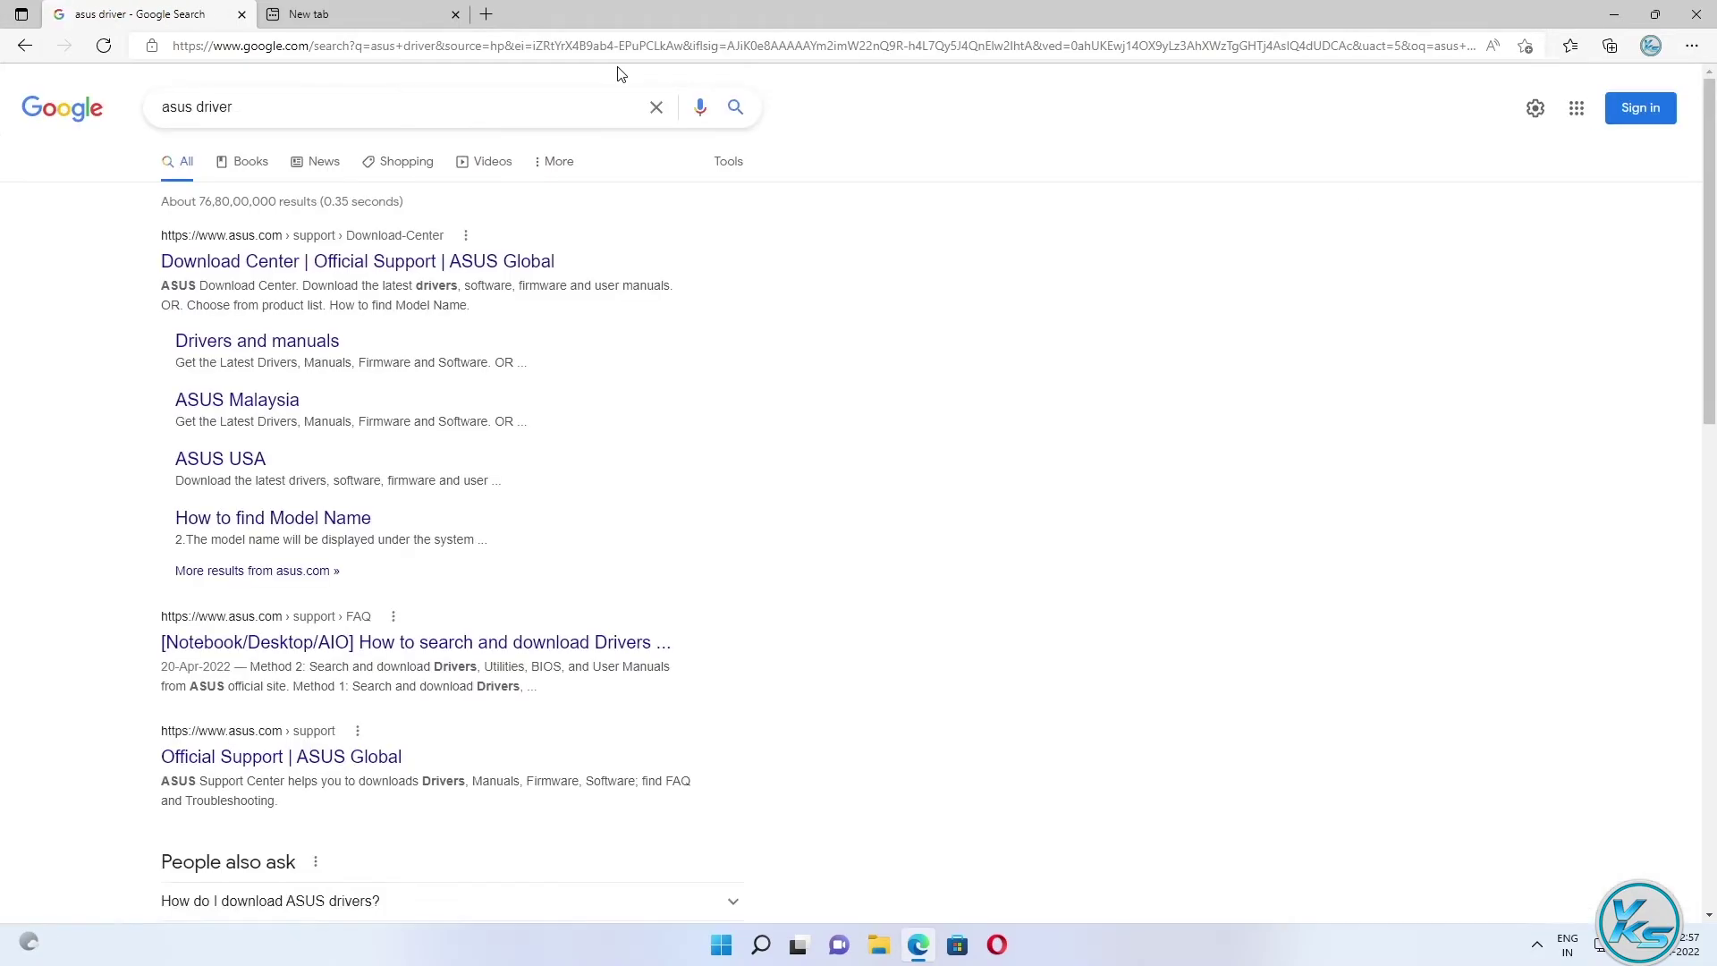
left_click(329, 265)
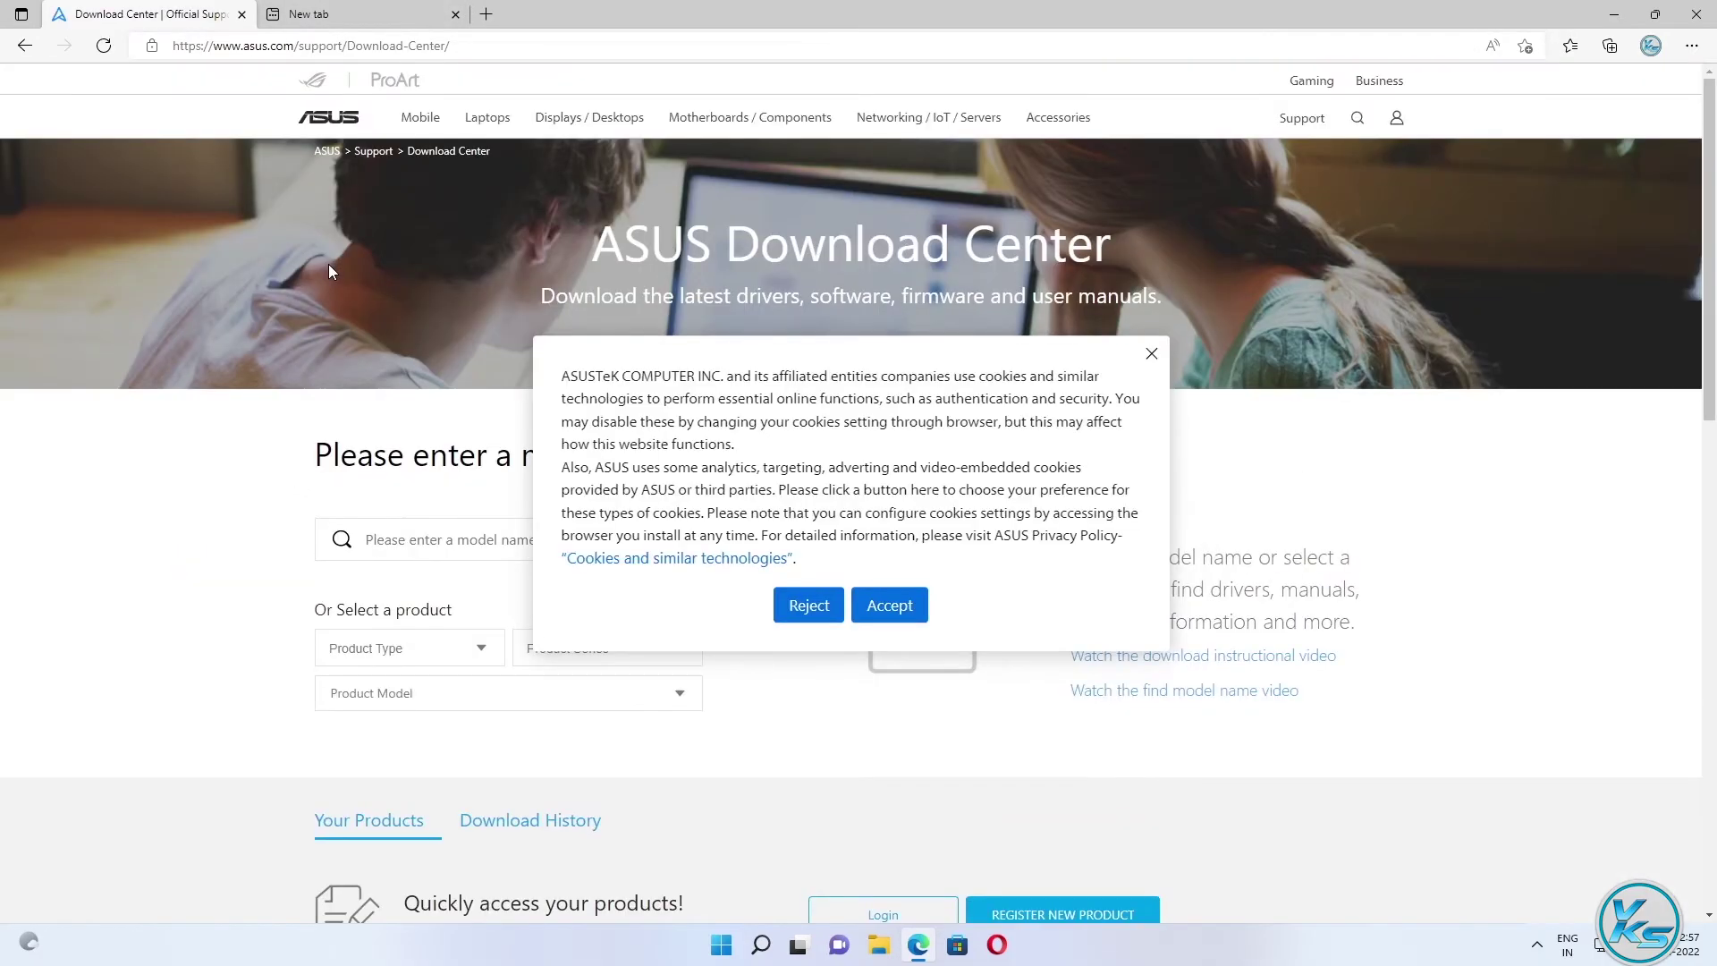
Accept the site's cookies, look up the model name "asus z", and choose ROG STRIX Z390-I GAMING
left_click(889, 596)
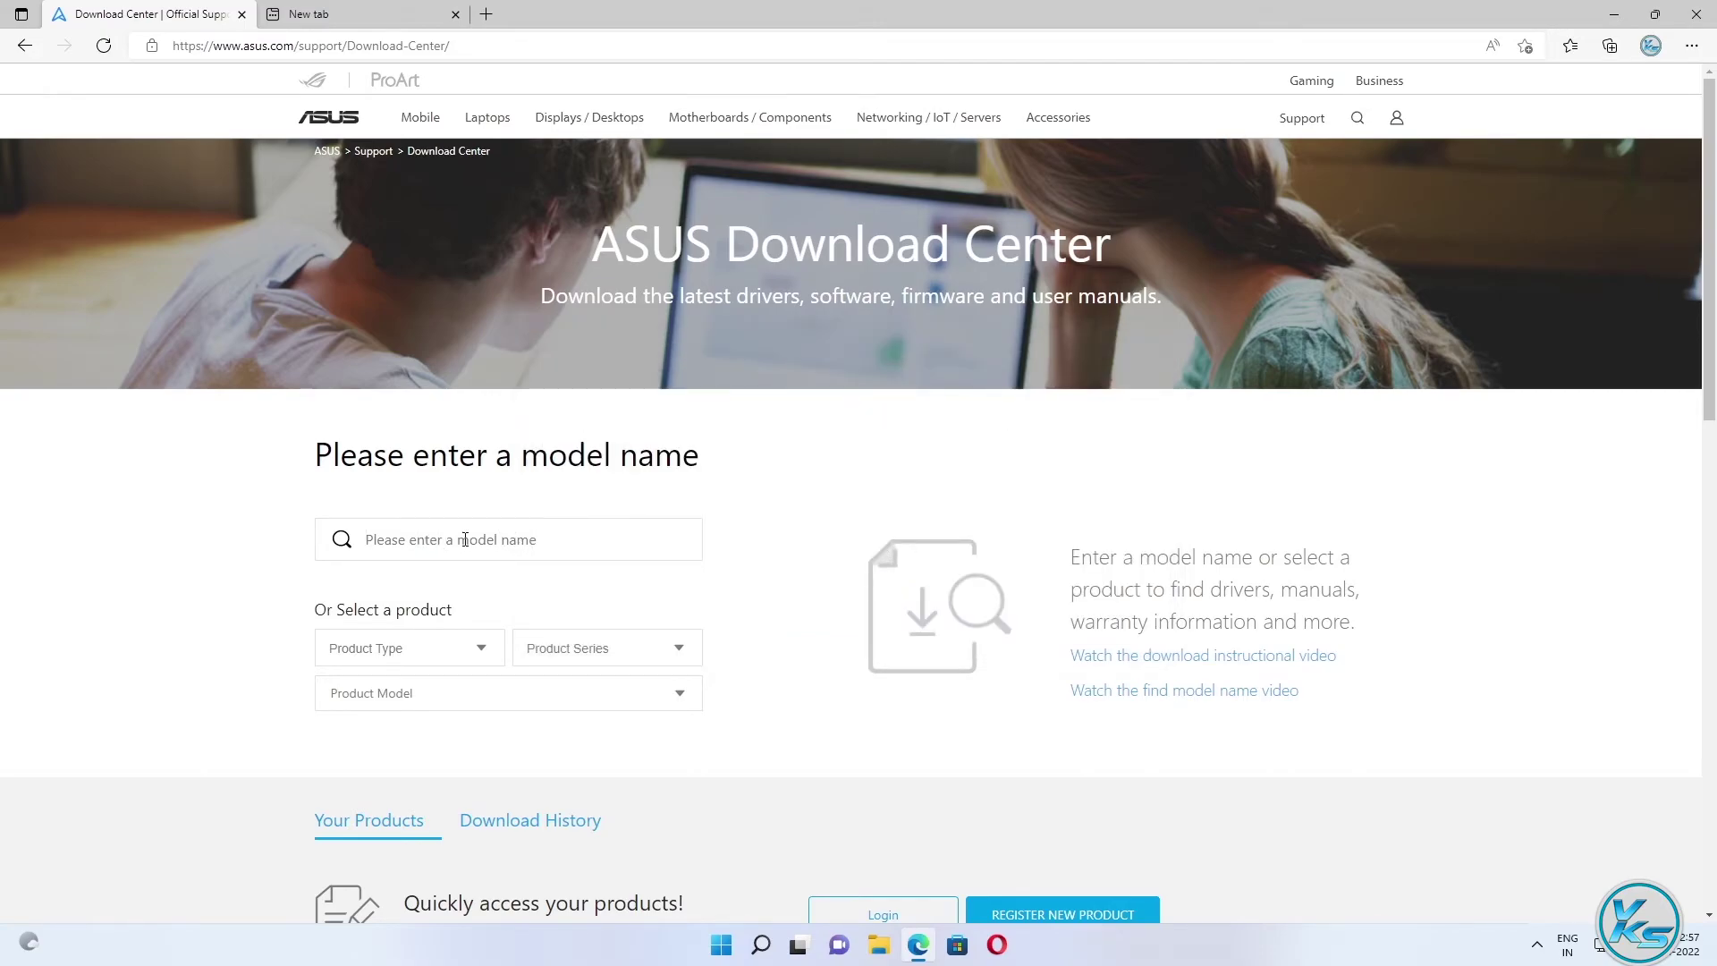
scroll(464, 538, "down", 2)
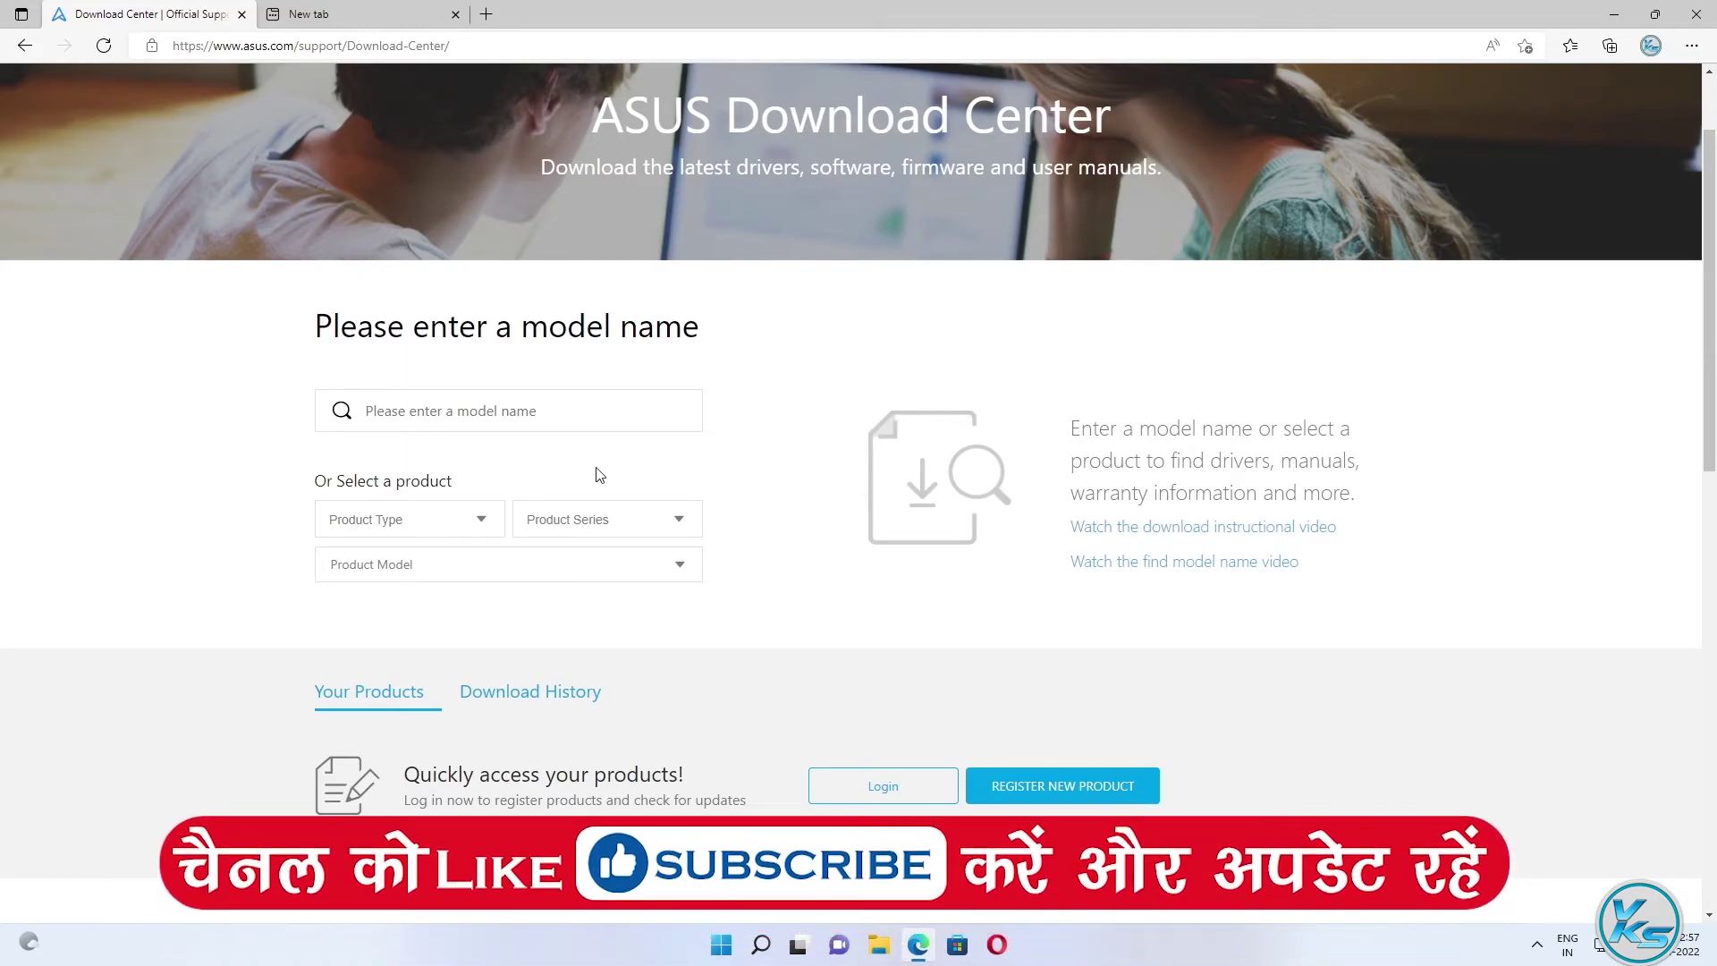
left_click(582, 426)
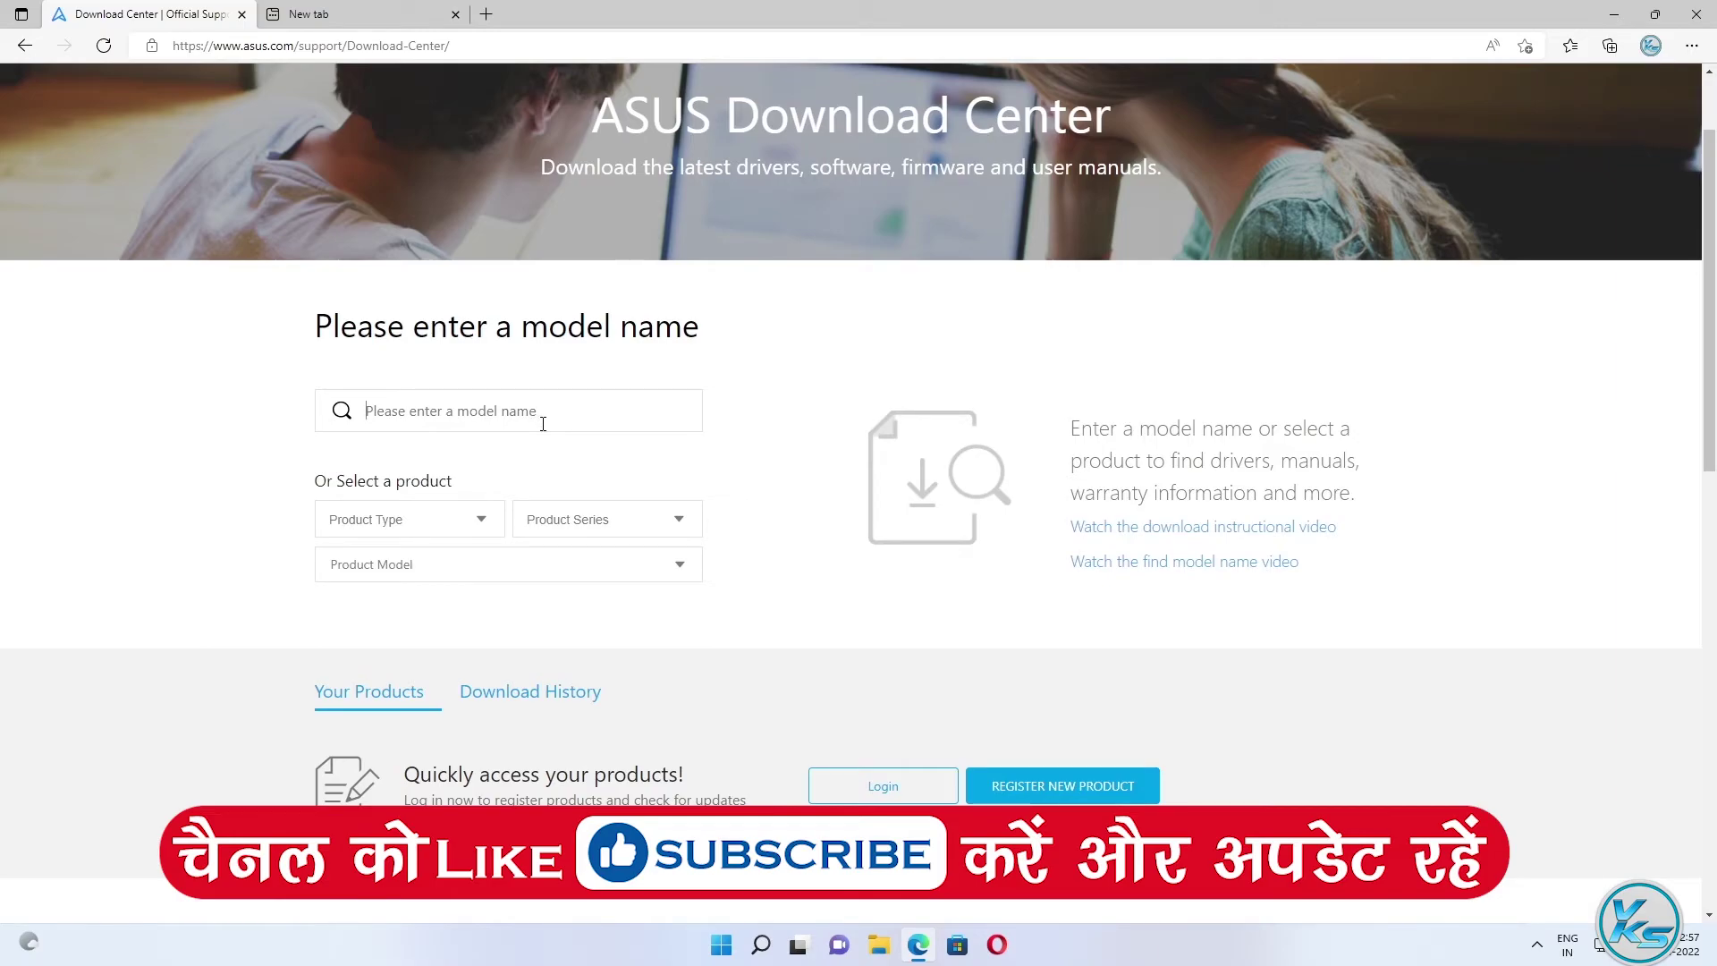
type("asus z")
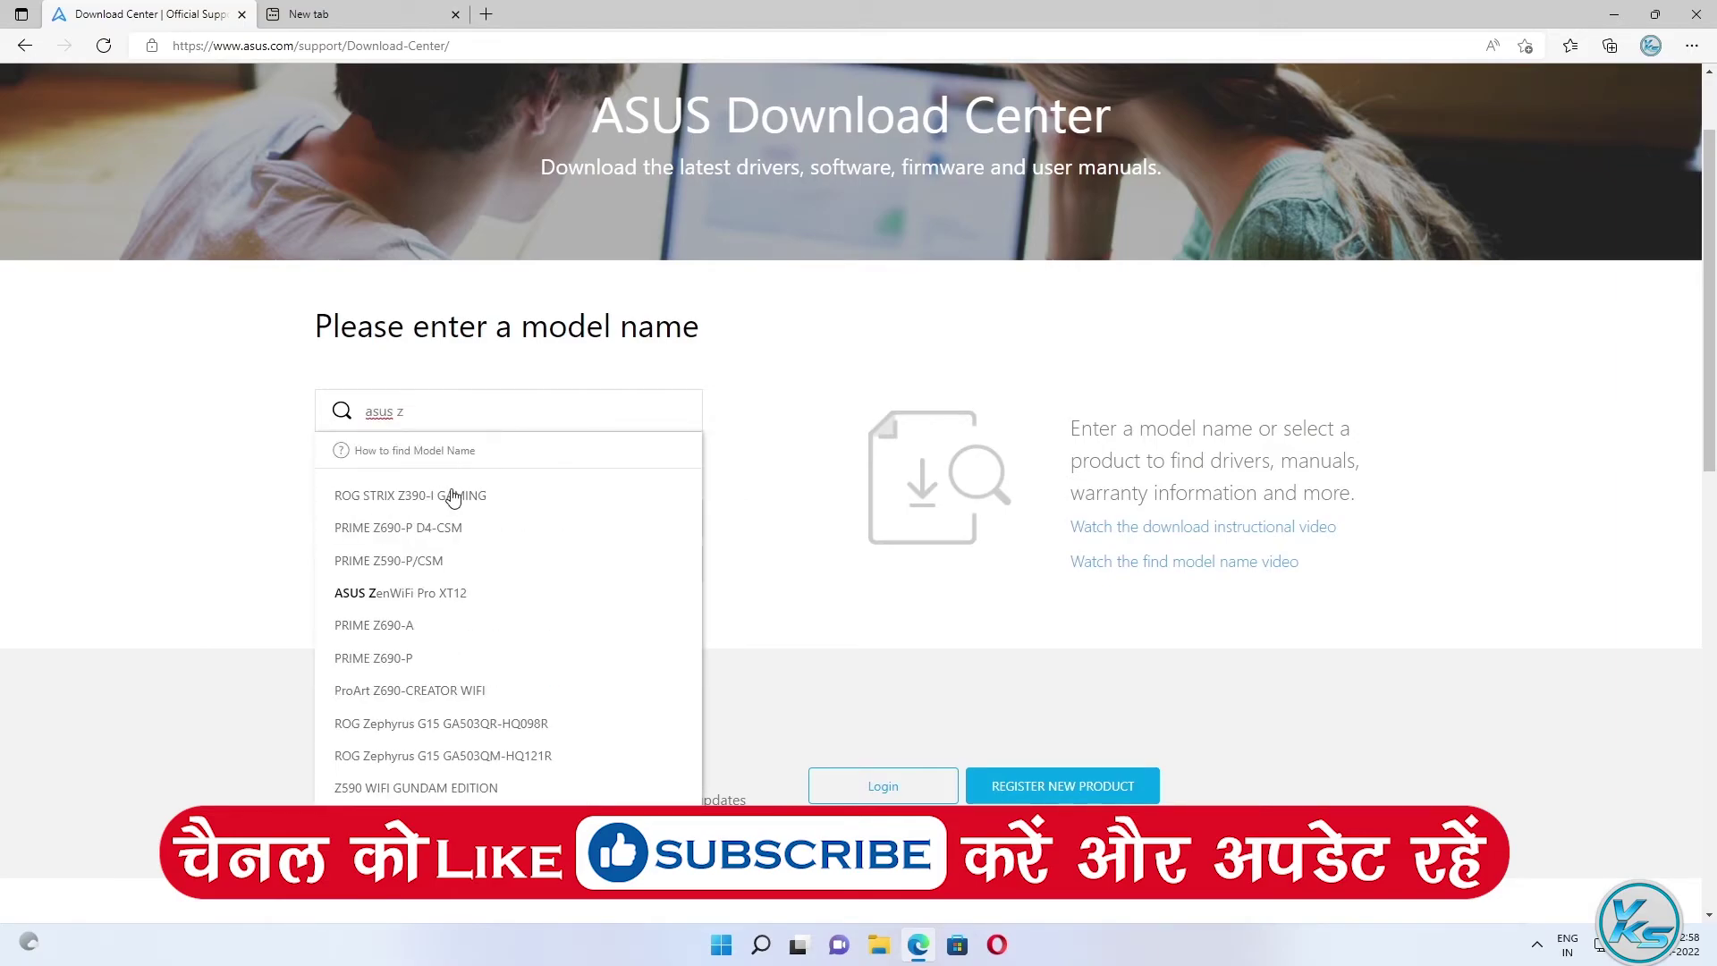
left_click(442, 501)
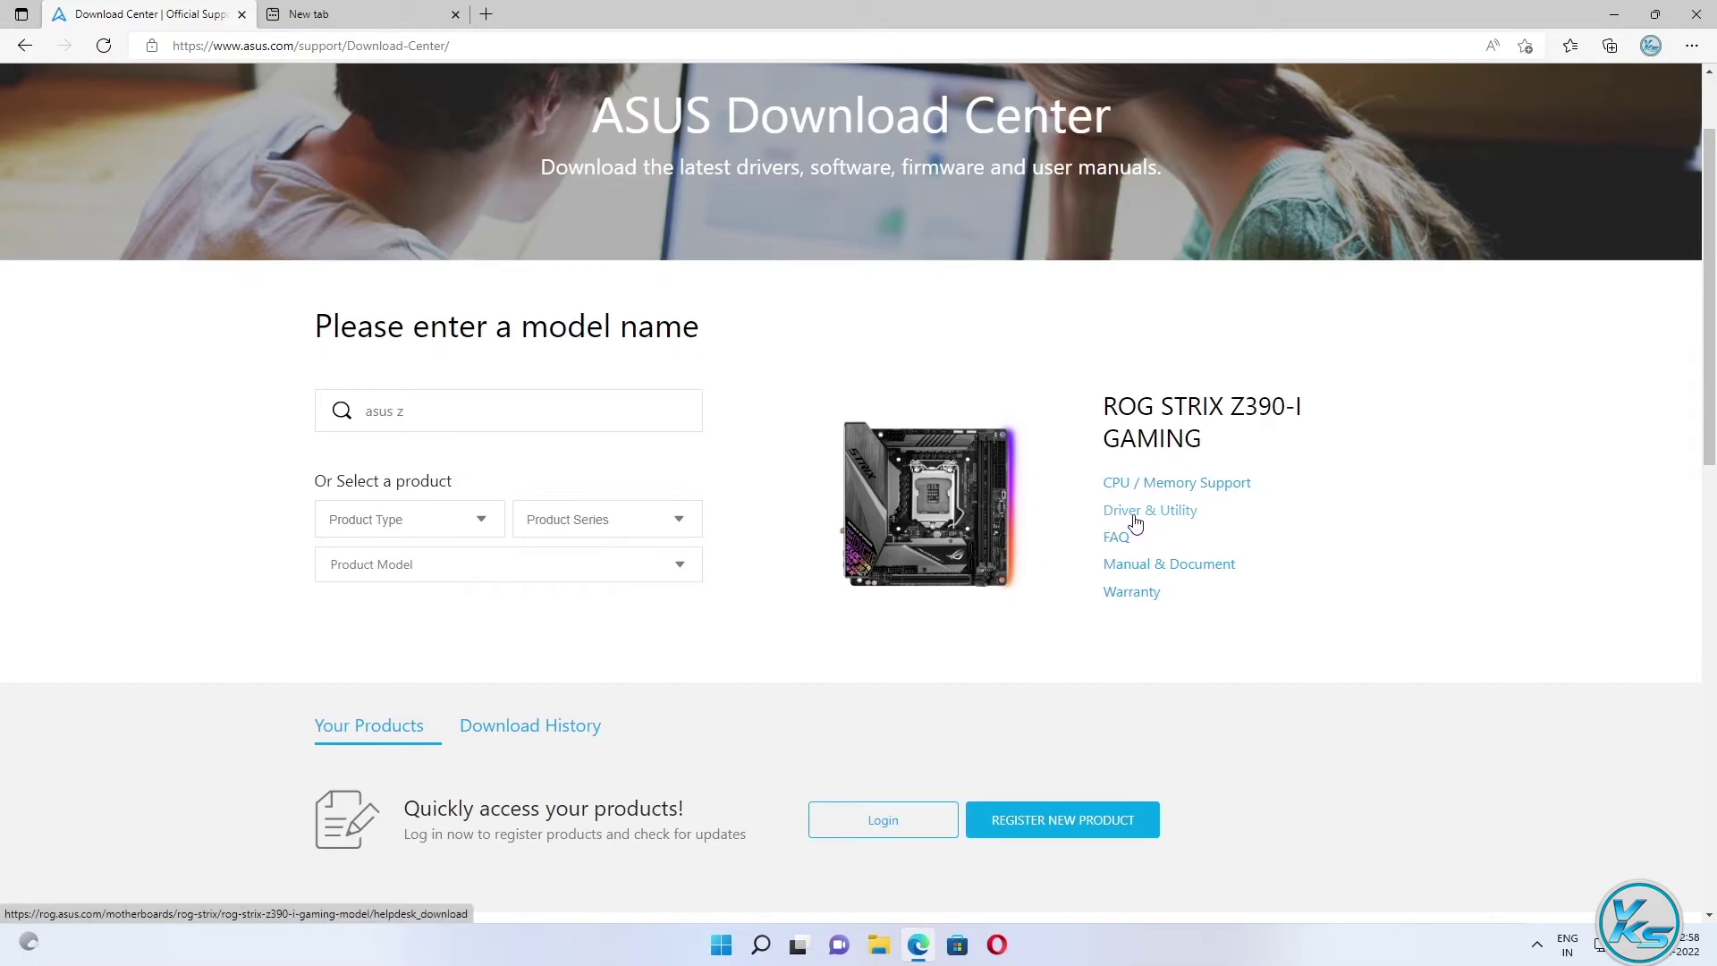
Open the motherboard's Driver & Utility page and select Windows 11 64-bit as the operating system
left_click(1134, 517)
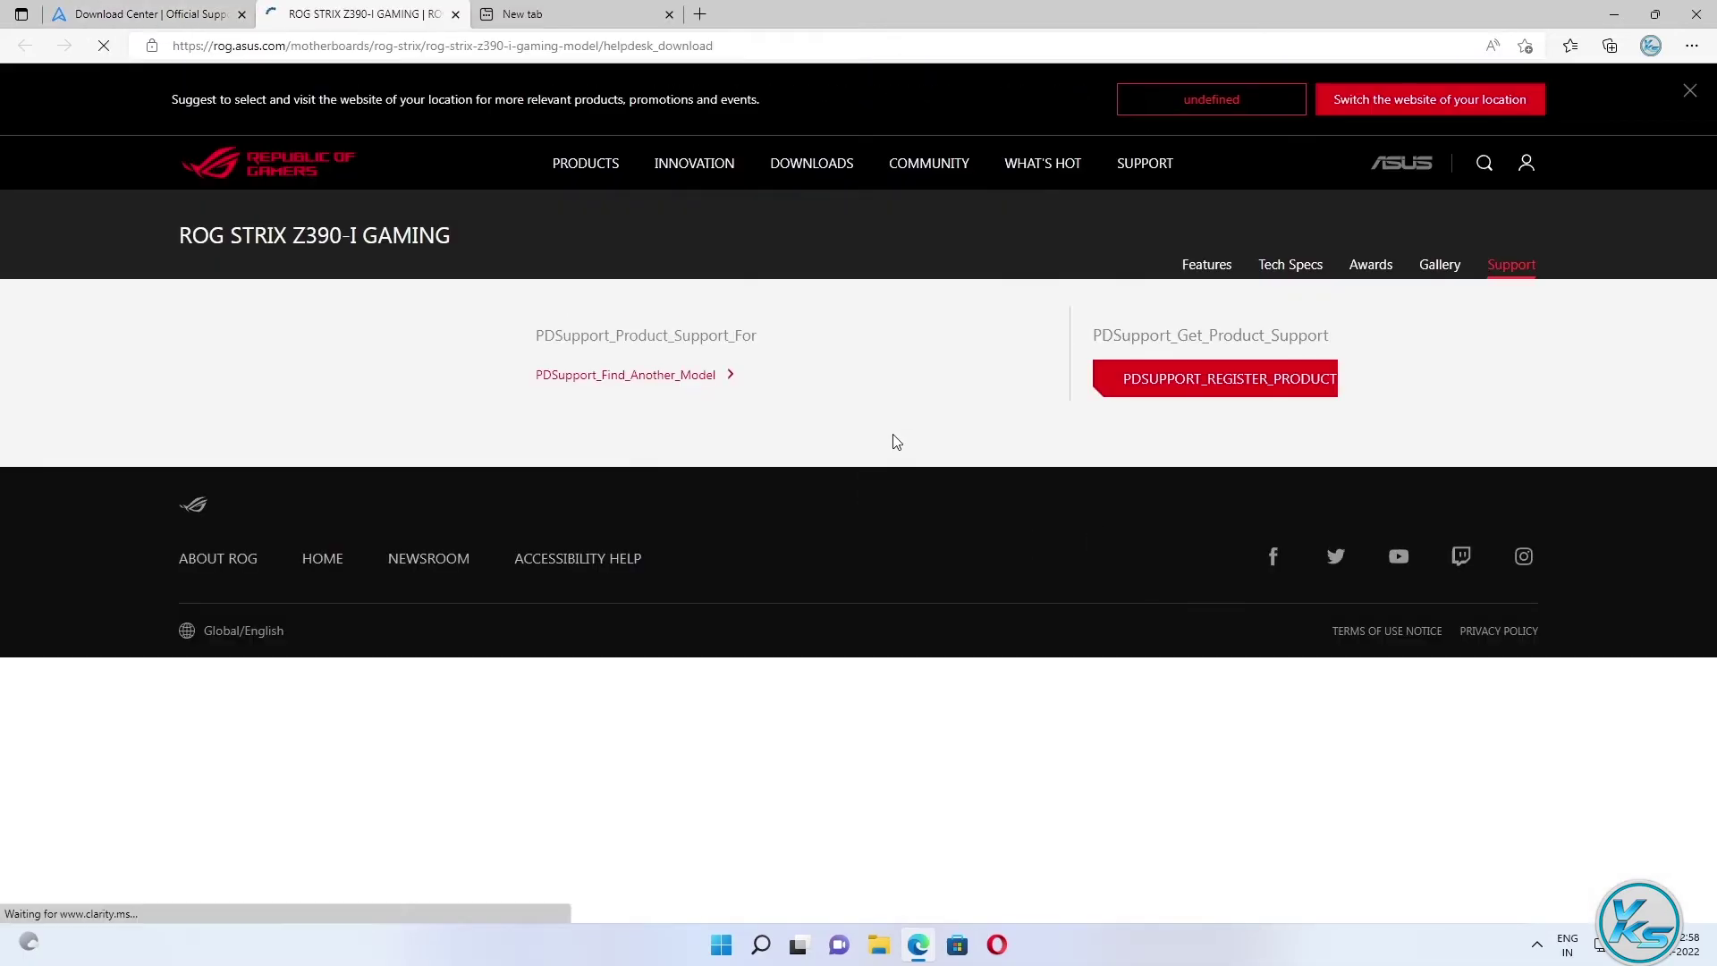
scroll(837, 295, "down", 4)
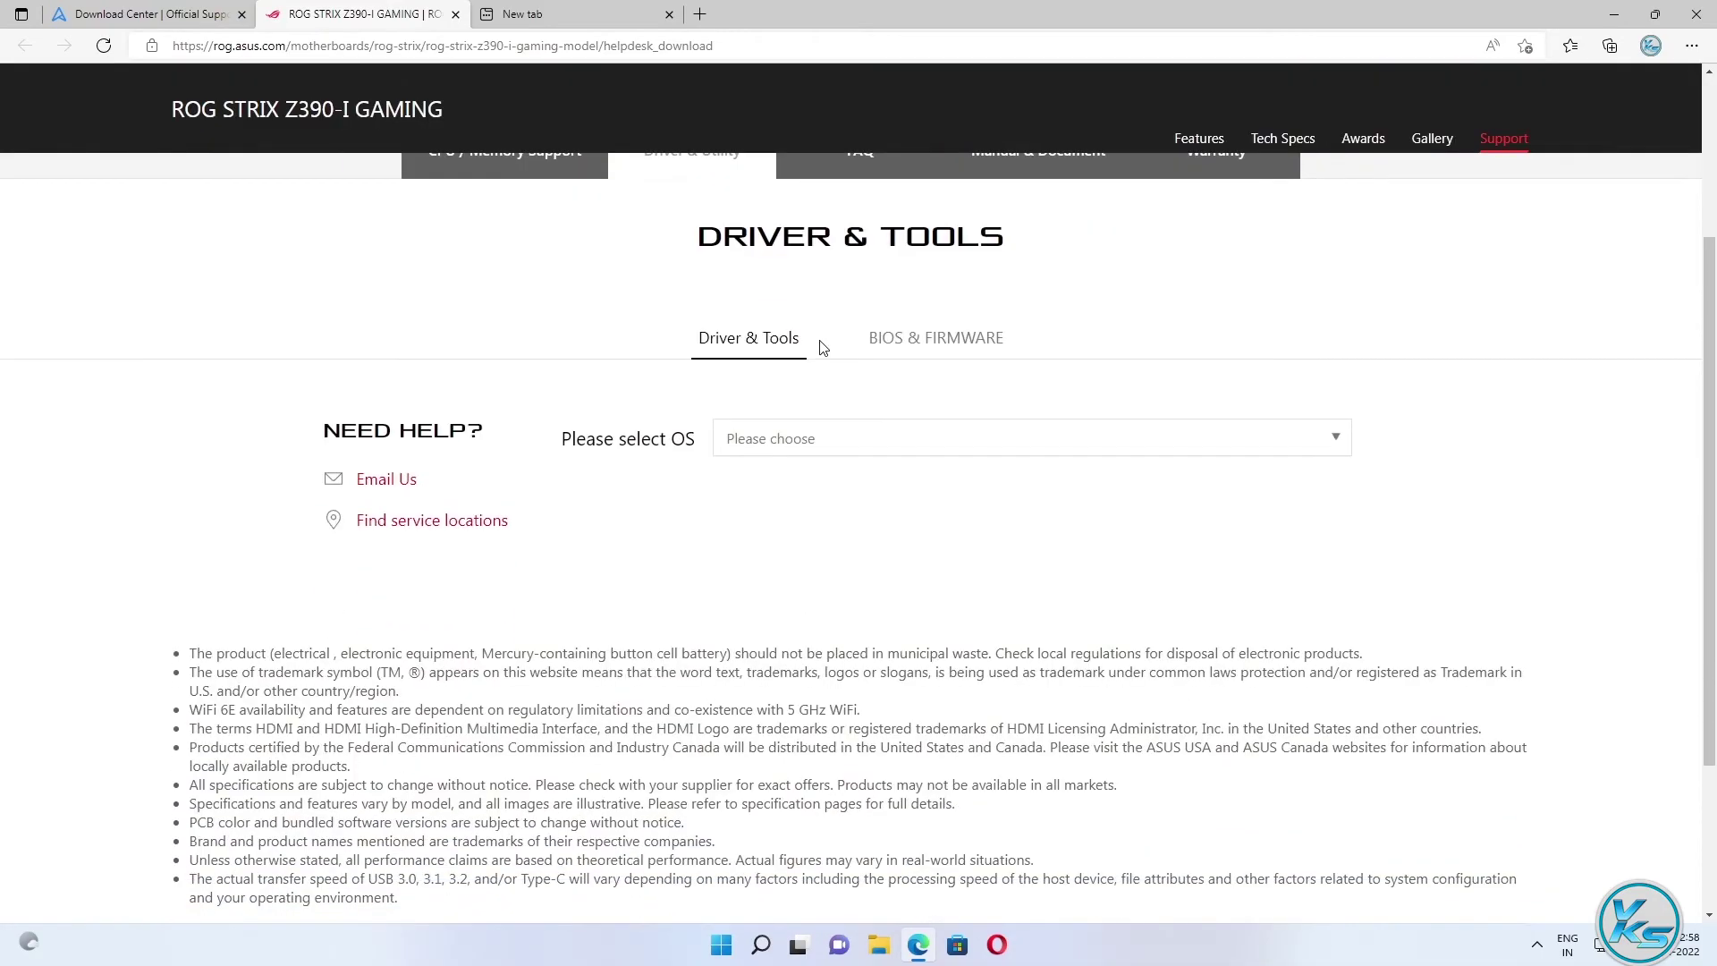
left_click(807, 442)
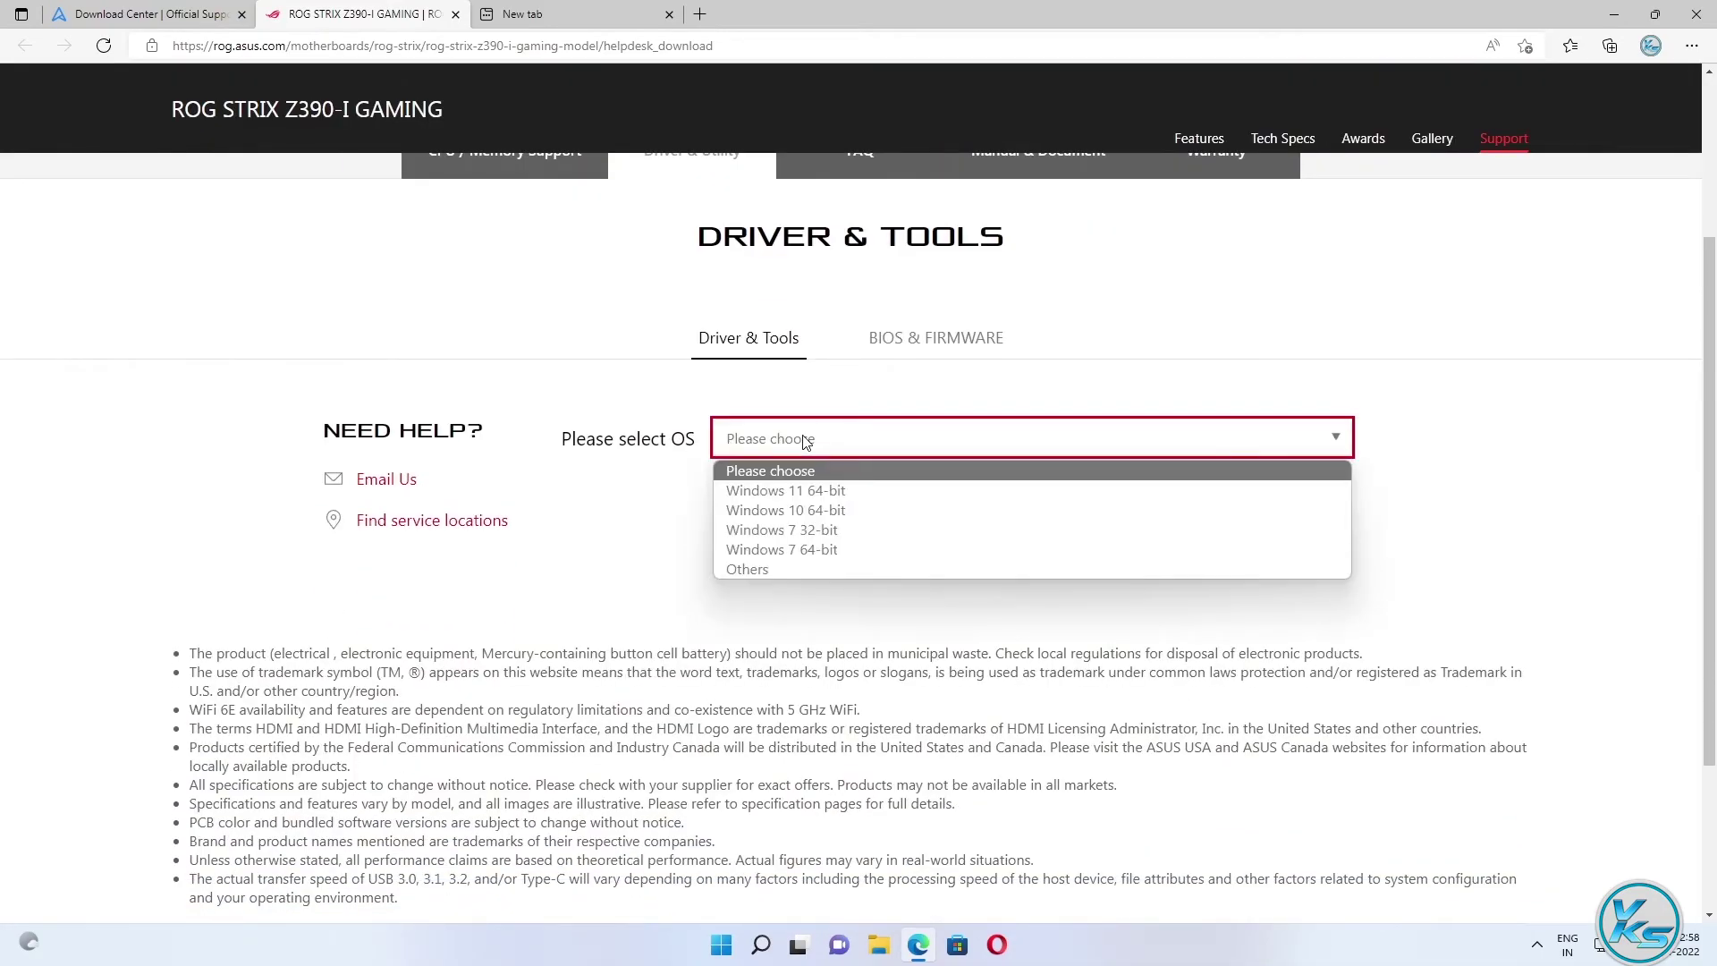
left_click(804, 491)
Show all Armoury Crate utilities and look through the downloads offered for Windows 11 64-bit
scroll(804, 498, "down", 3)
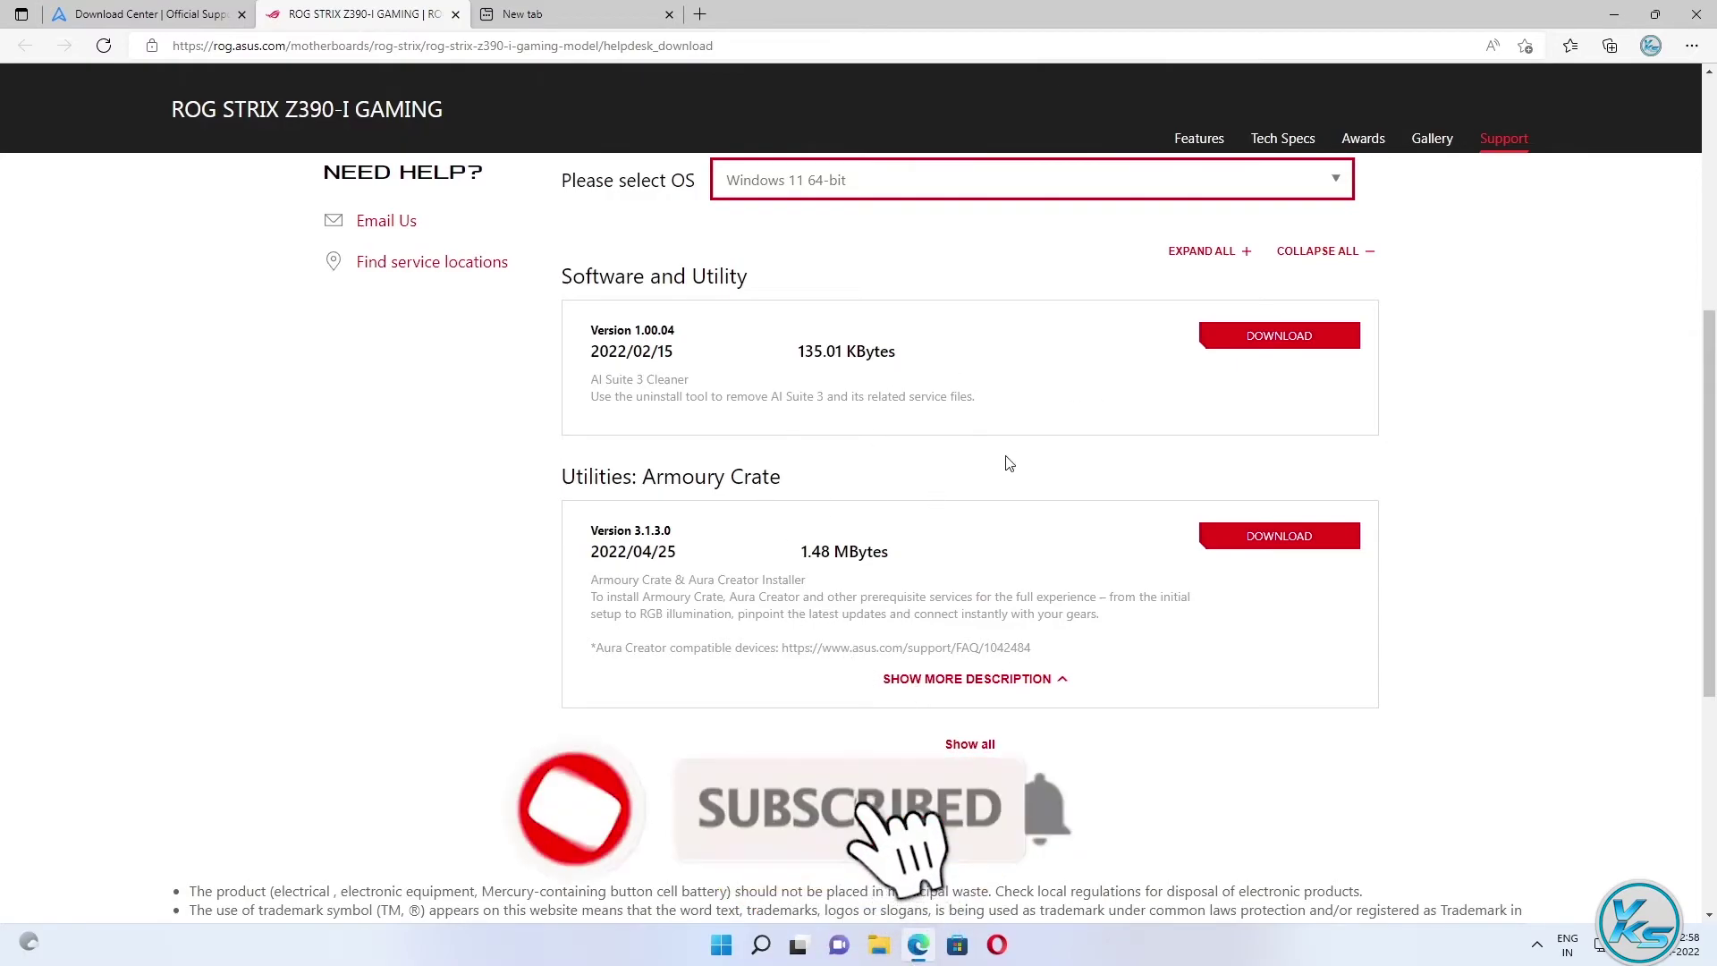
left_click(968, 745)
scroll(885, 604, "down", 4)
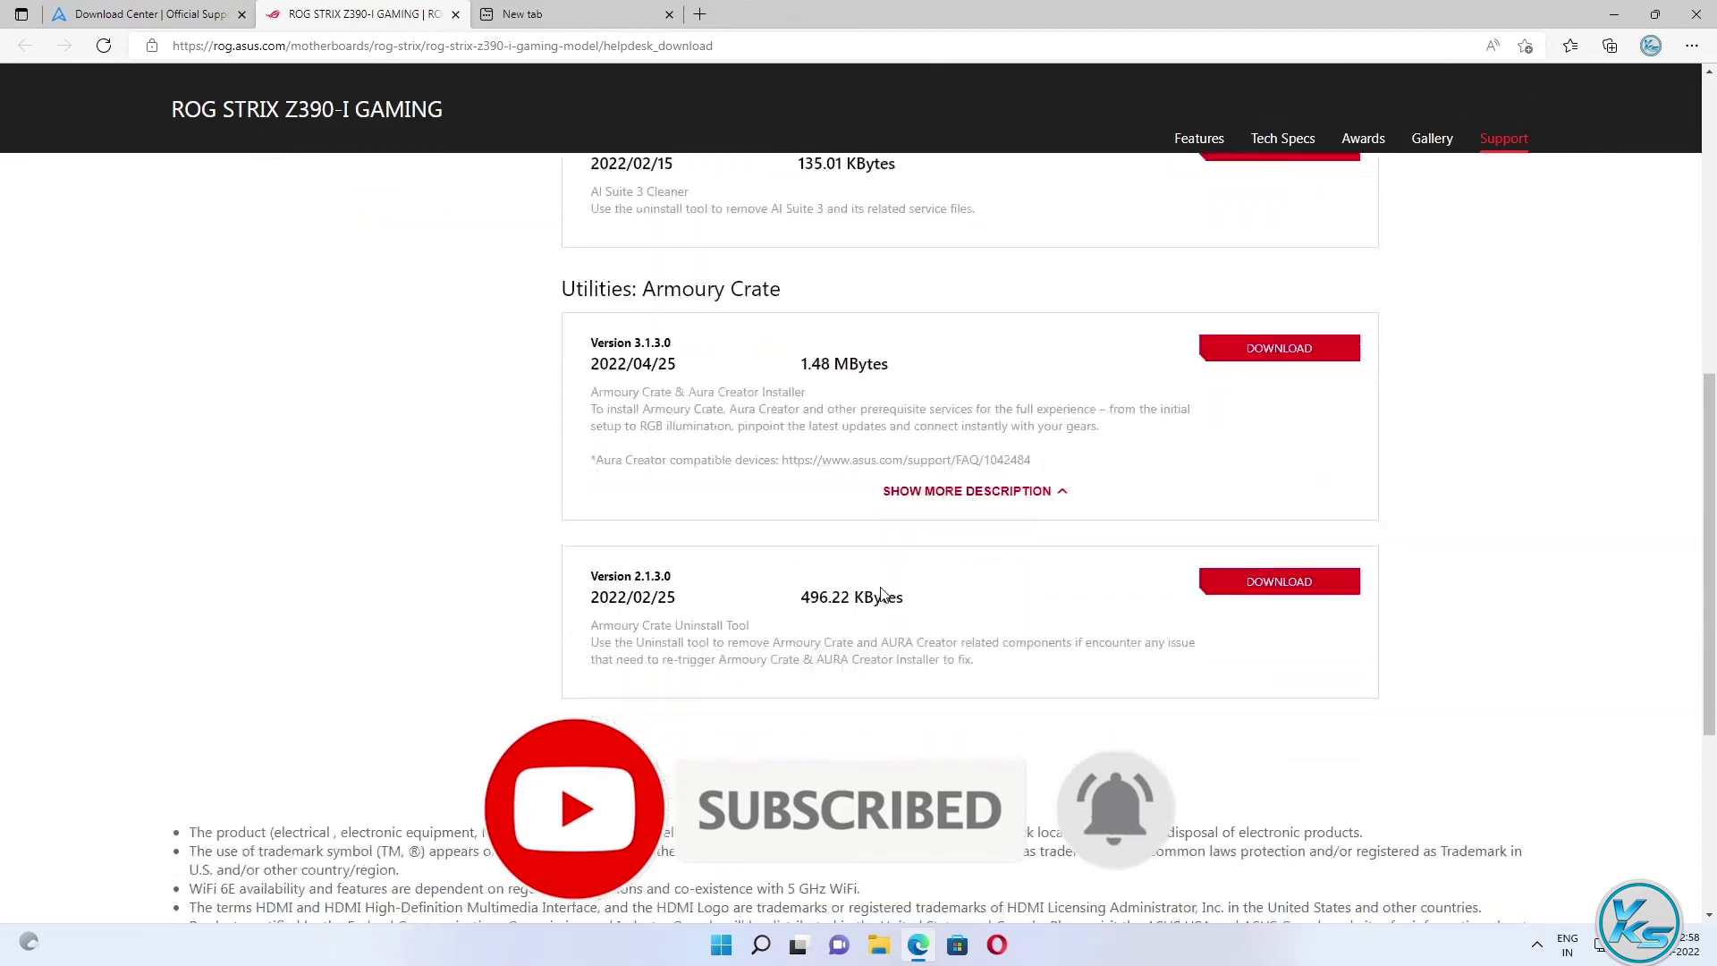
scroll(884, 595, "up", 7)
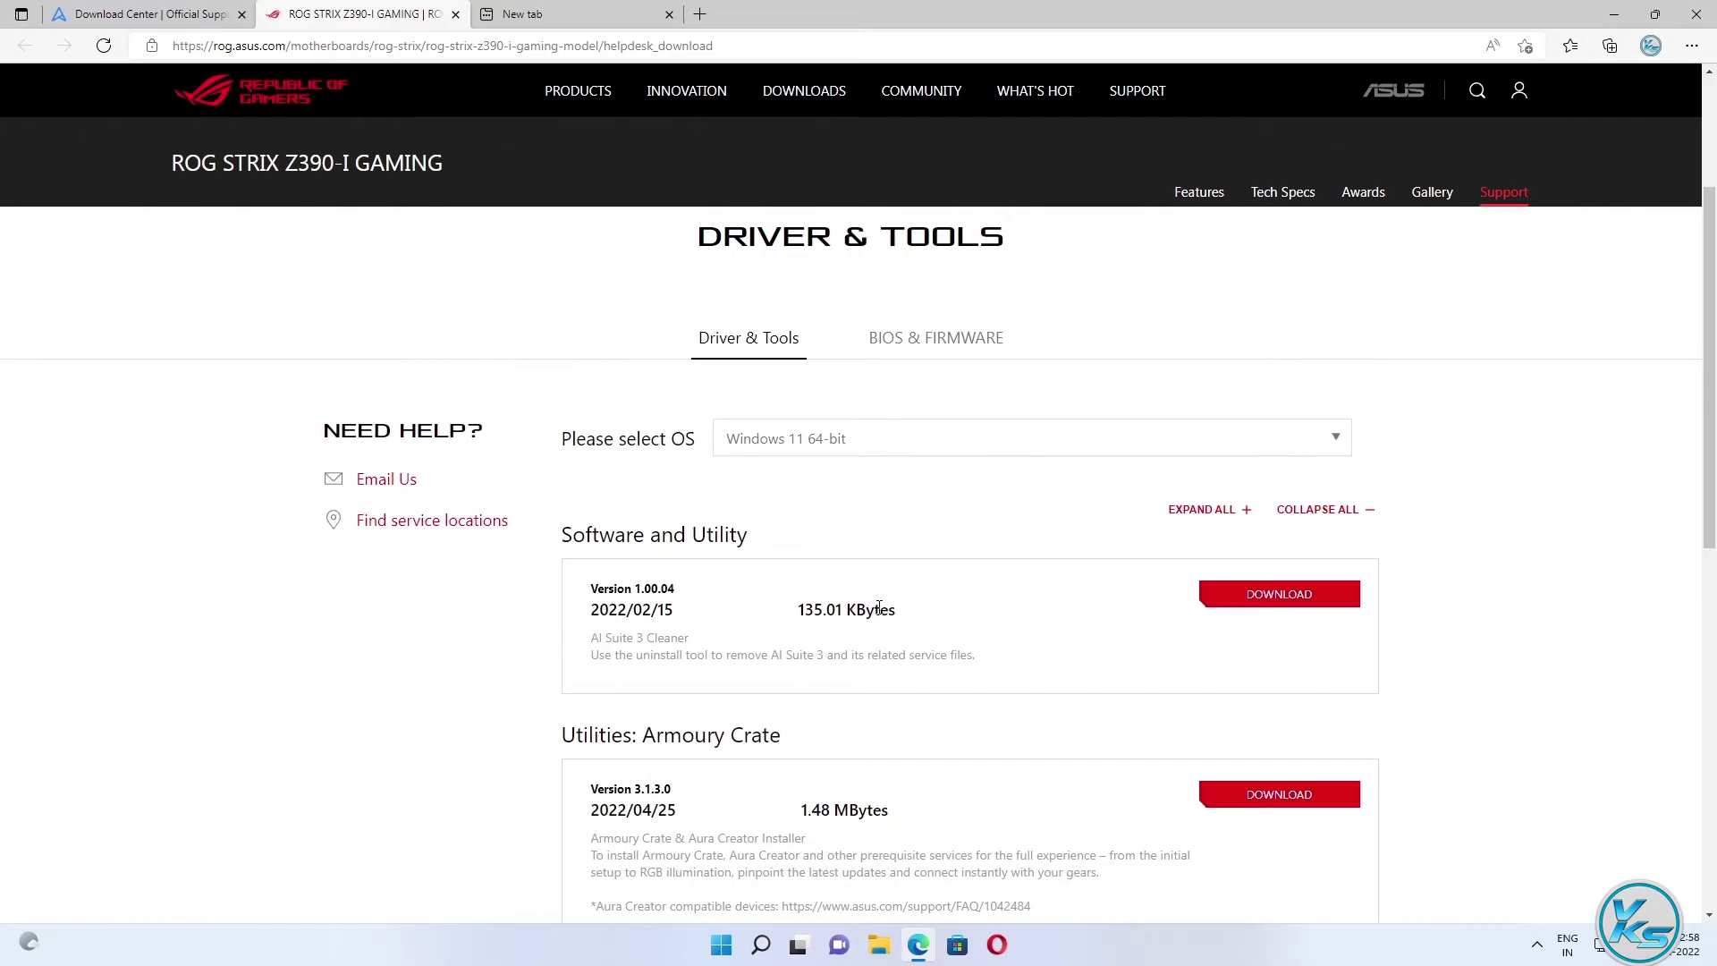
scroll(879, 608, "down", 3)
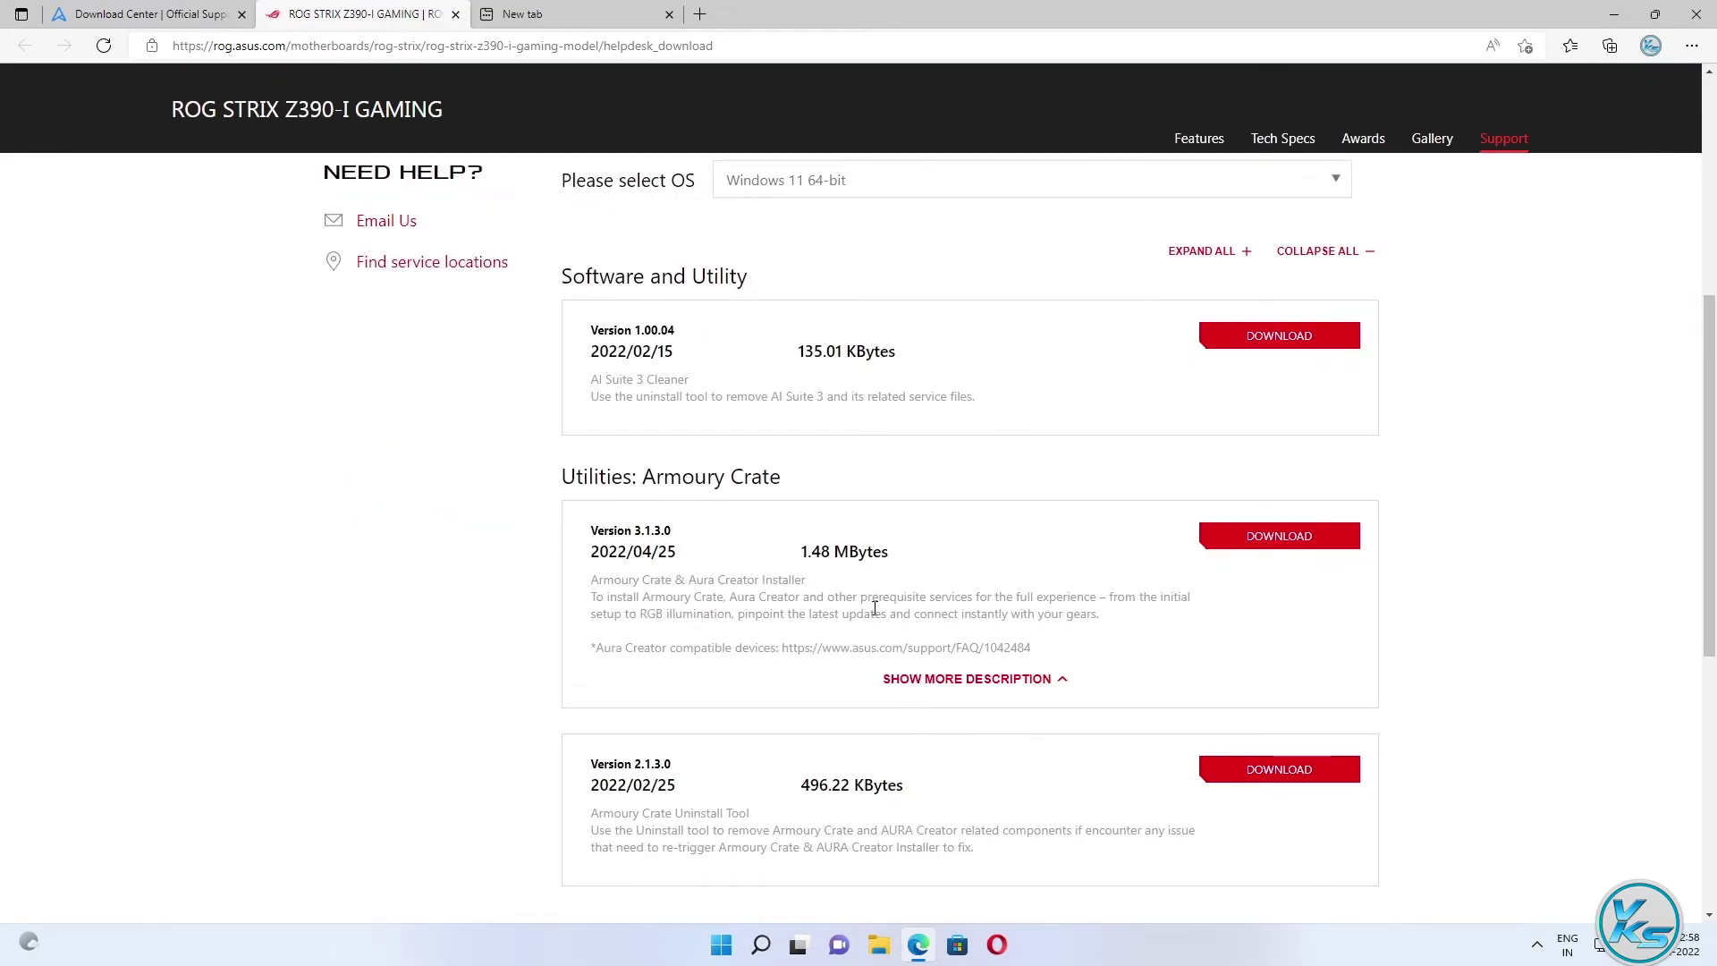
Change the operating system for the driver downloads to Windows 10 64-bit
scroll(874, 608, "up", 4)
left_click(832, 569)
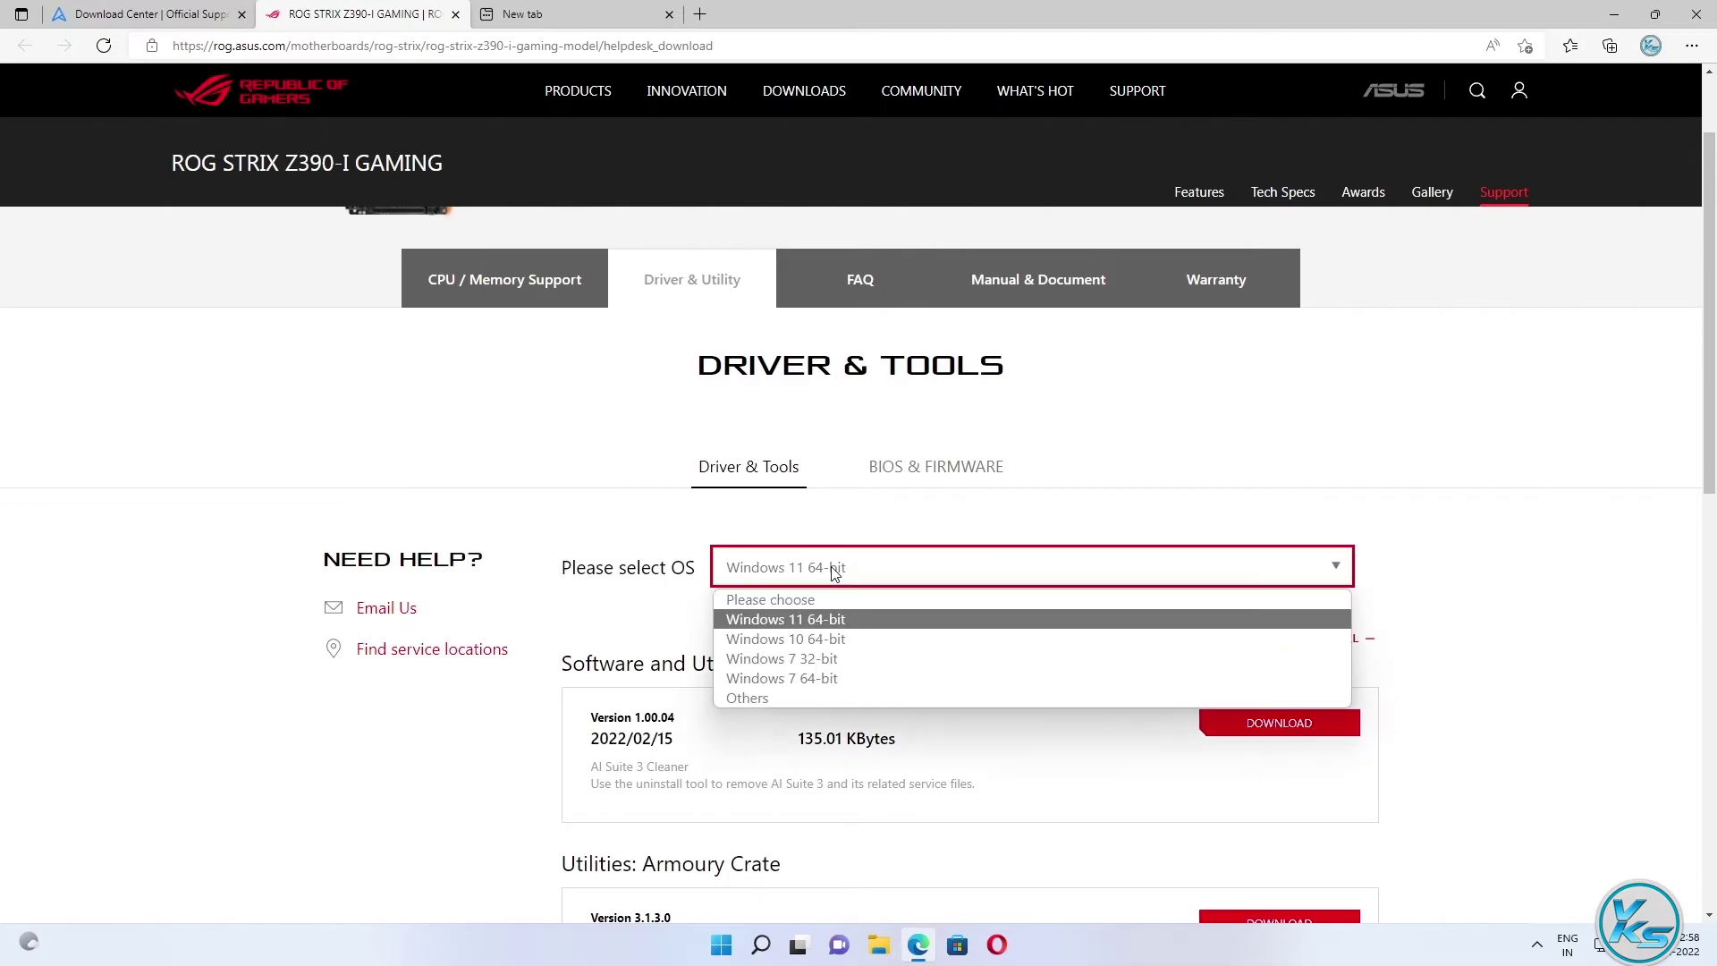
left_click(837, 640)
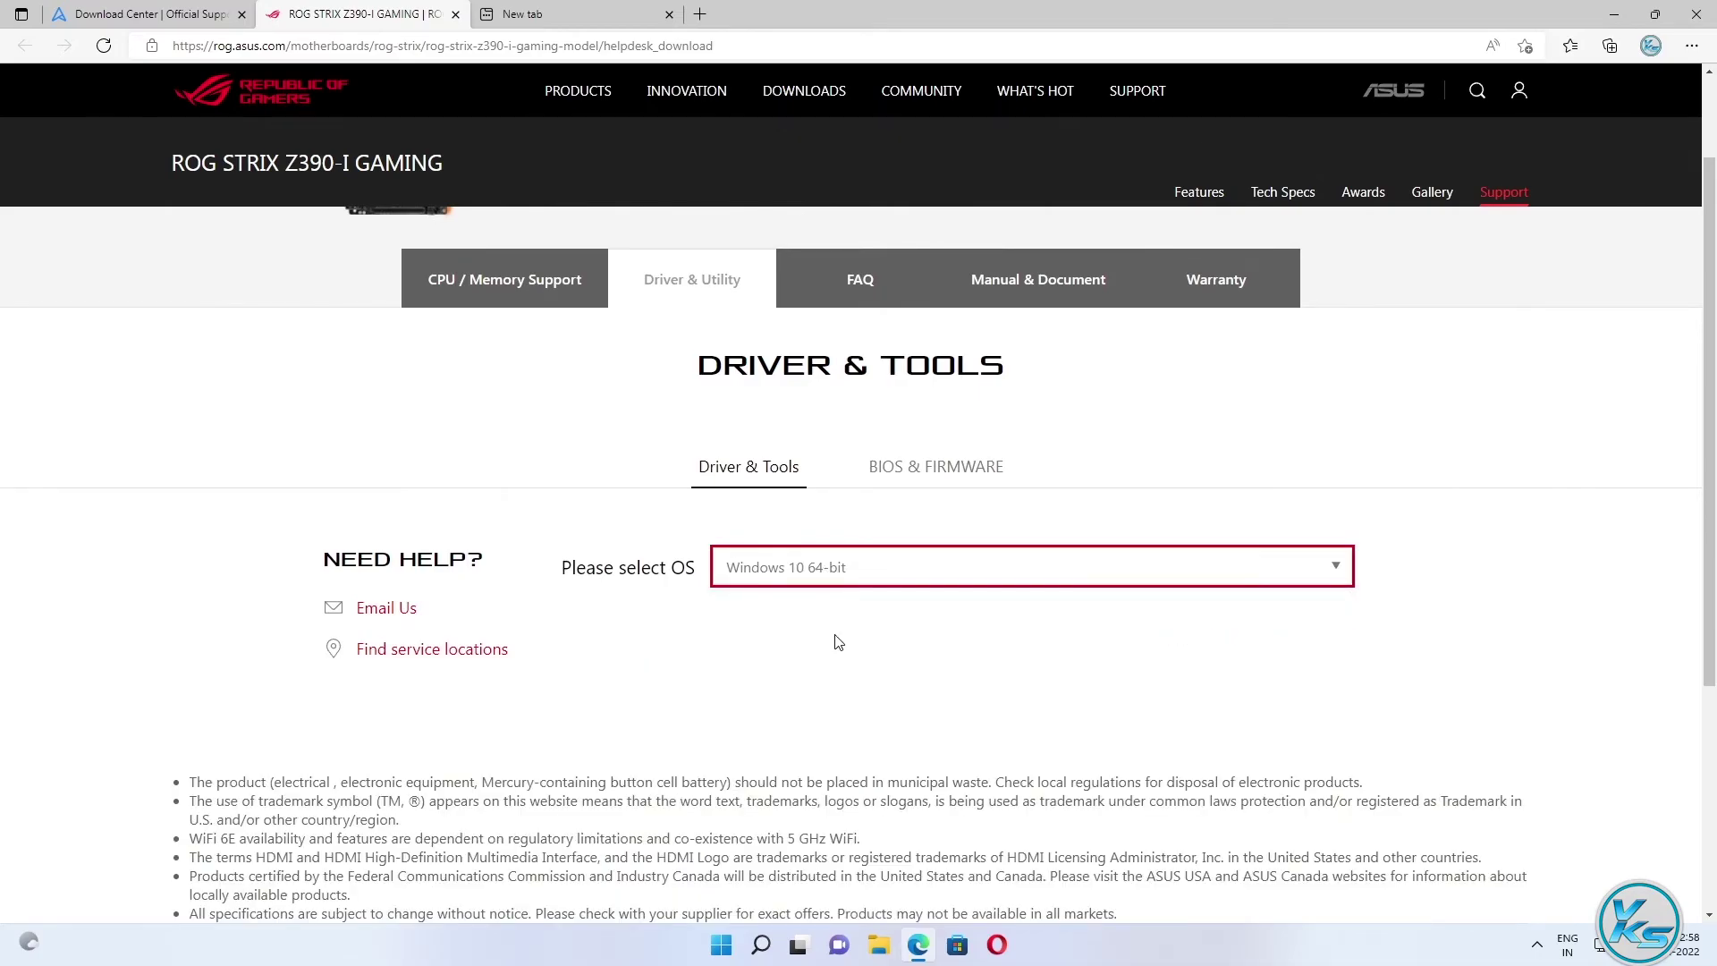
Look through the motherboard's driver downloads offered for Windows 10 64-bit
scroll(943, 595, "down", 4)
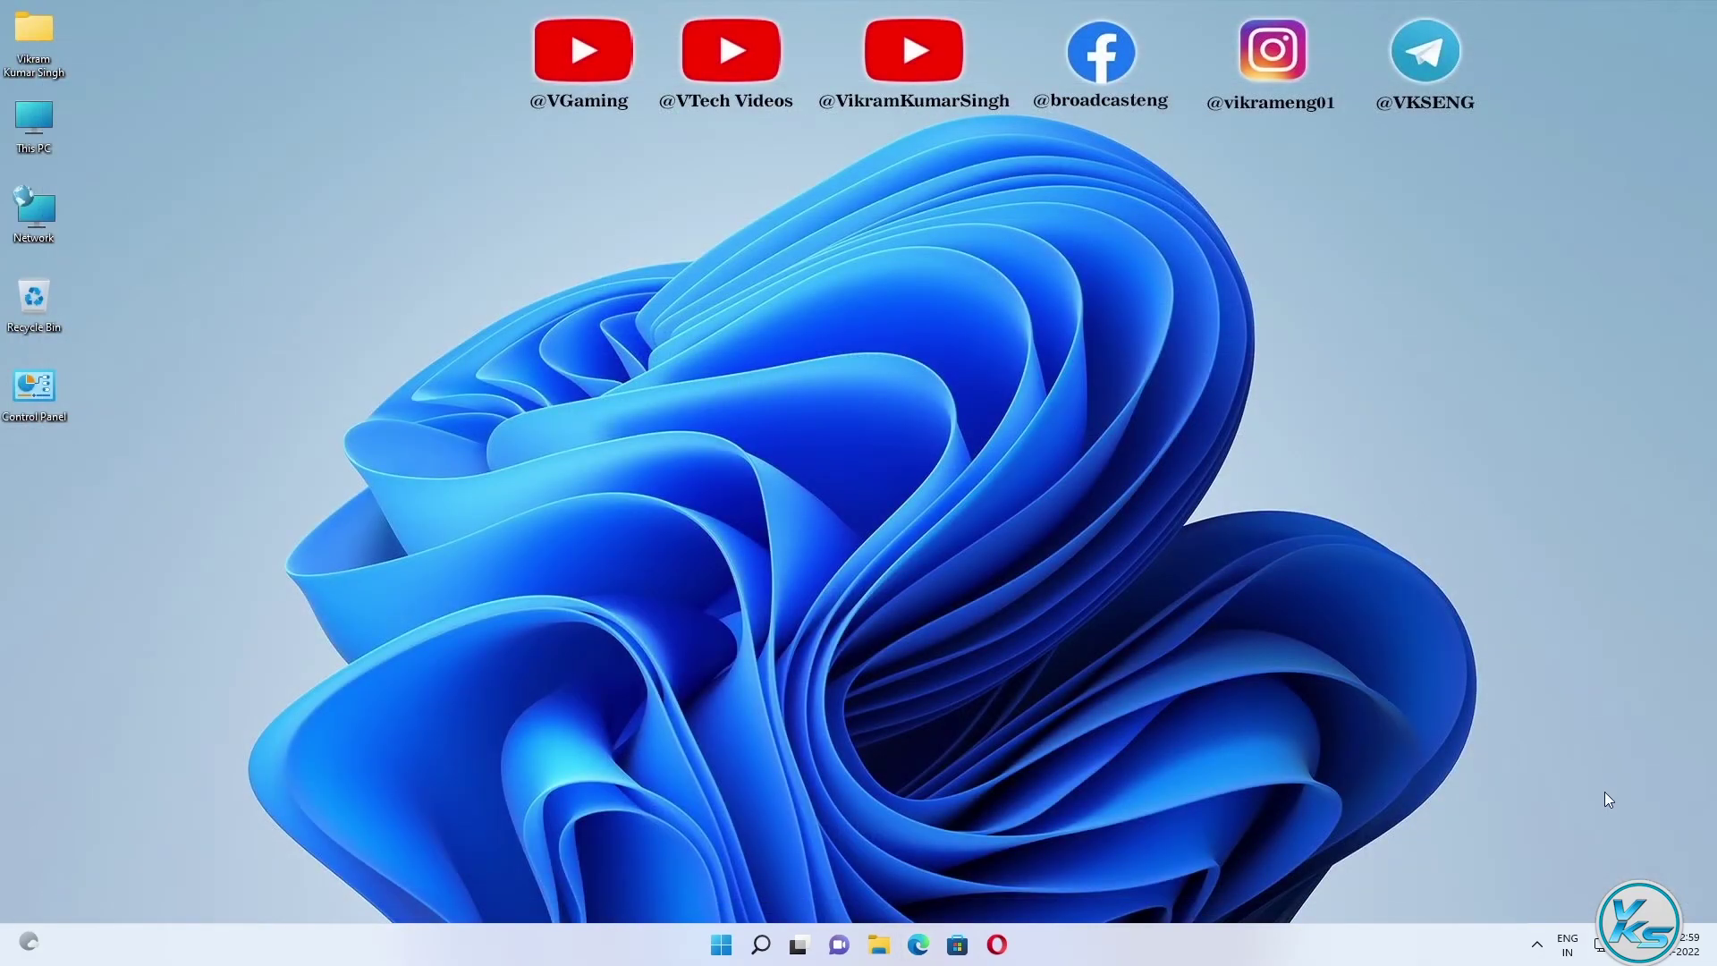
Check the Wi-Fi networks available to the computer from the desktop's quick settings, and close the list
left_click(1599, 944)
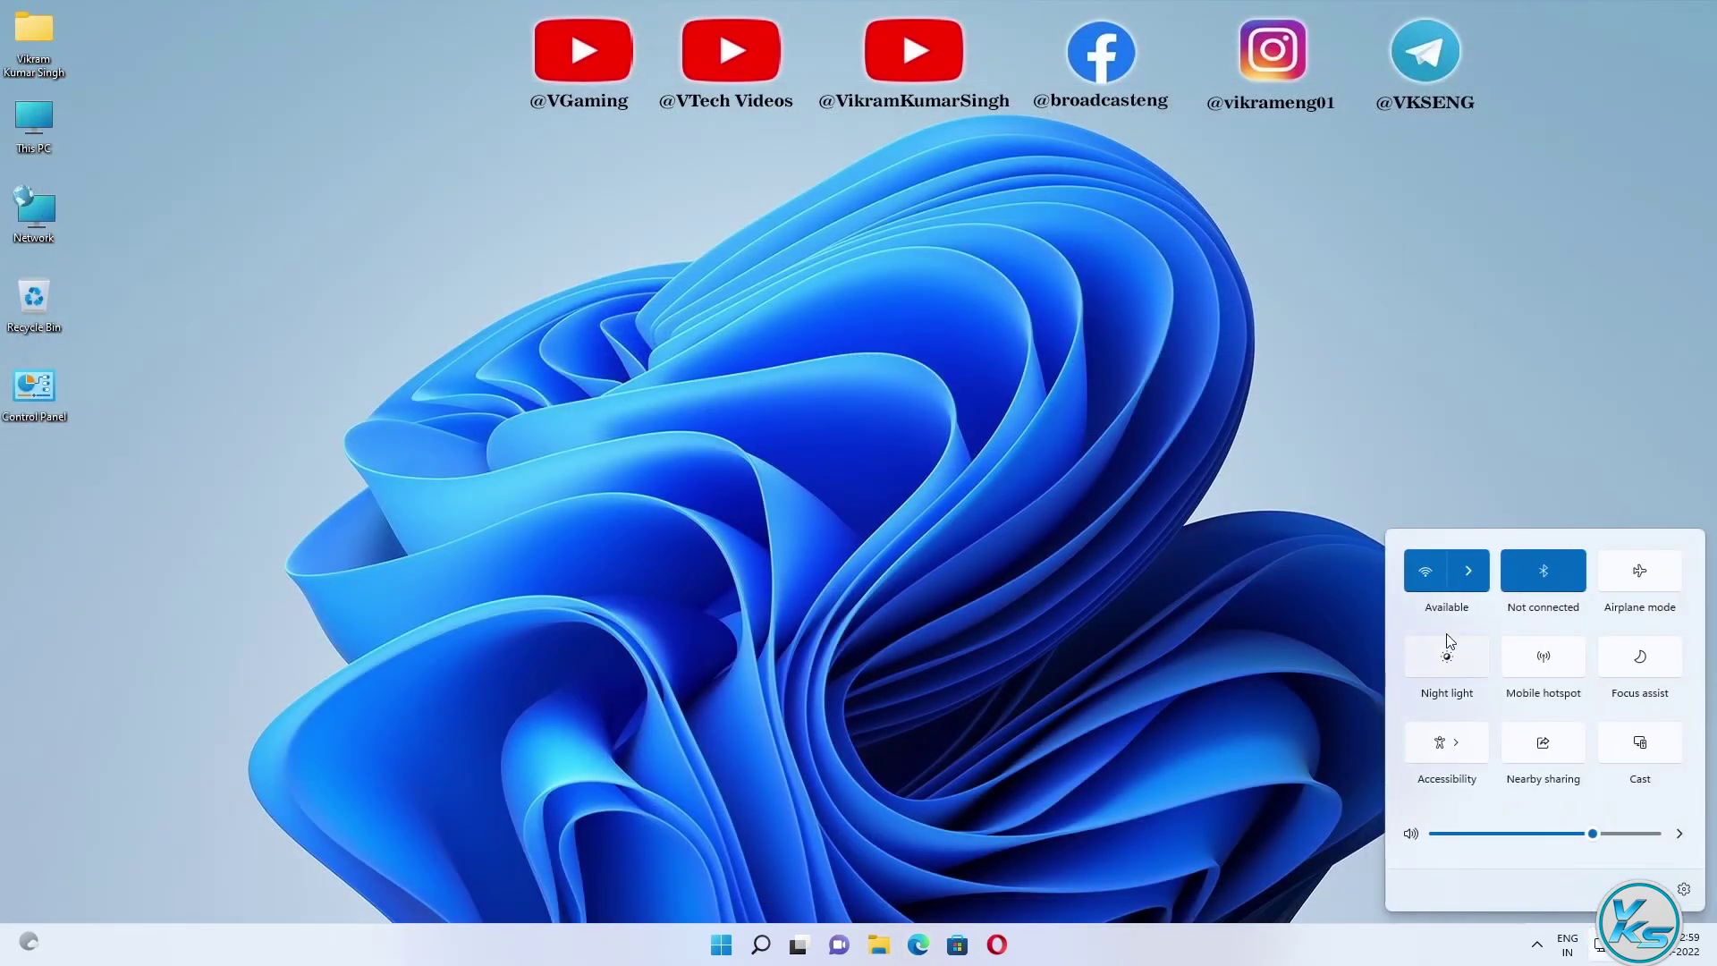
left_click(1468, 570)
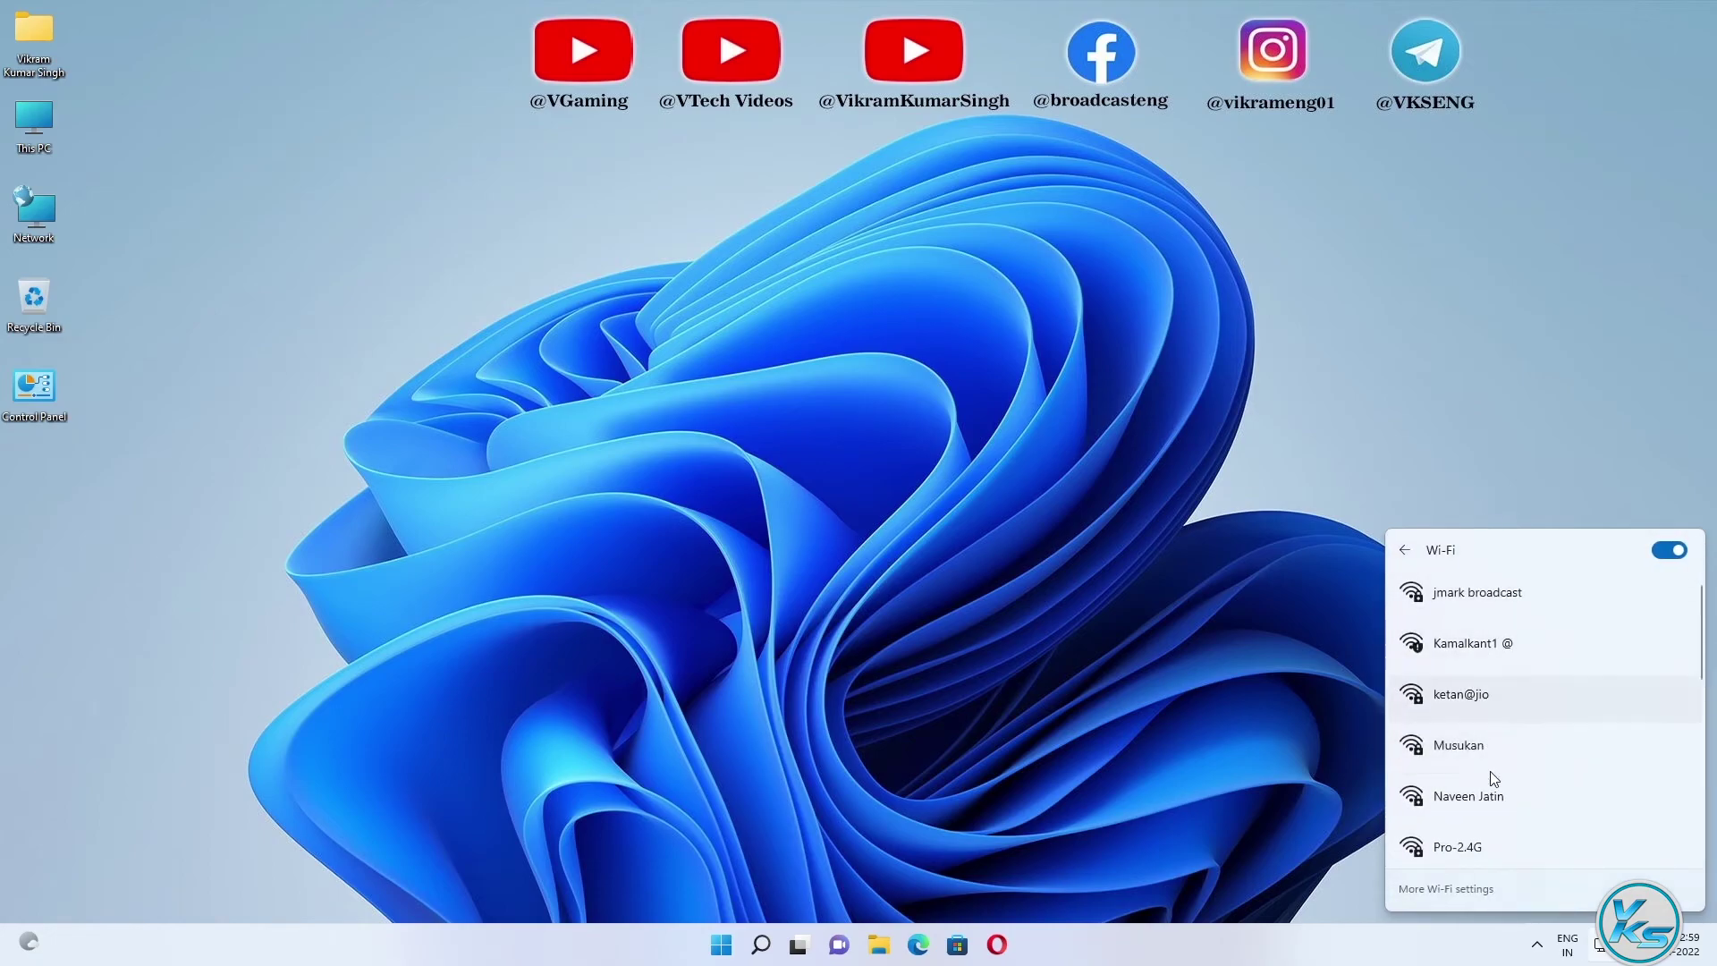
left_click(1266, 619)
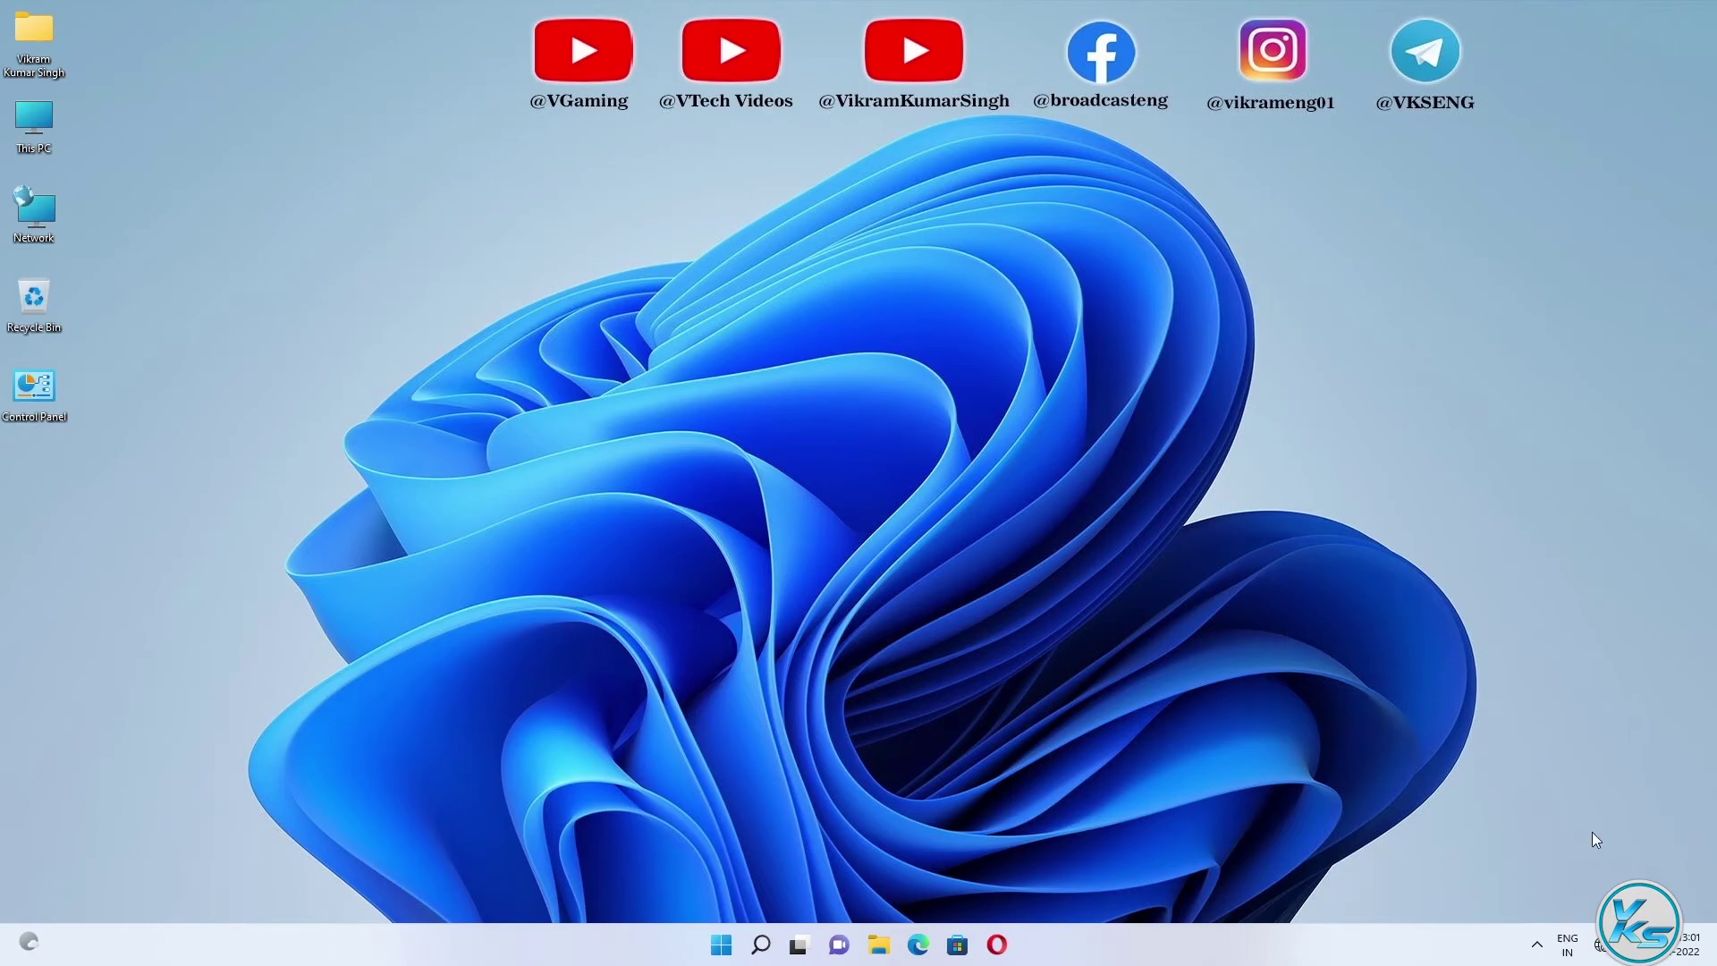
left_click(1594, 945)
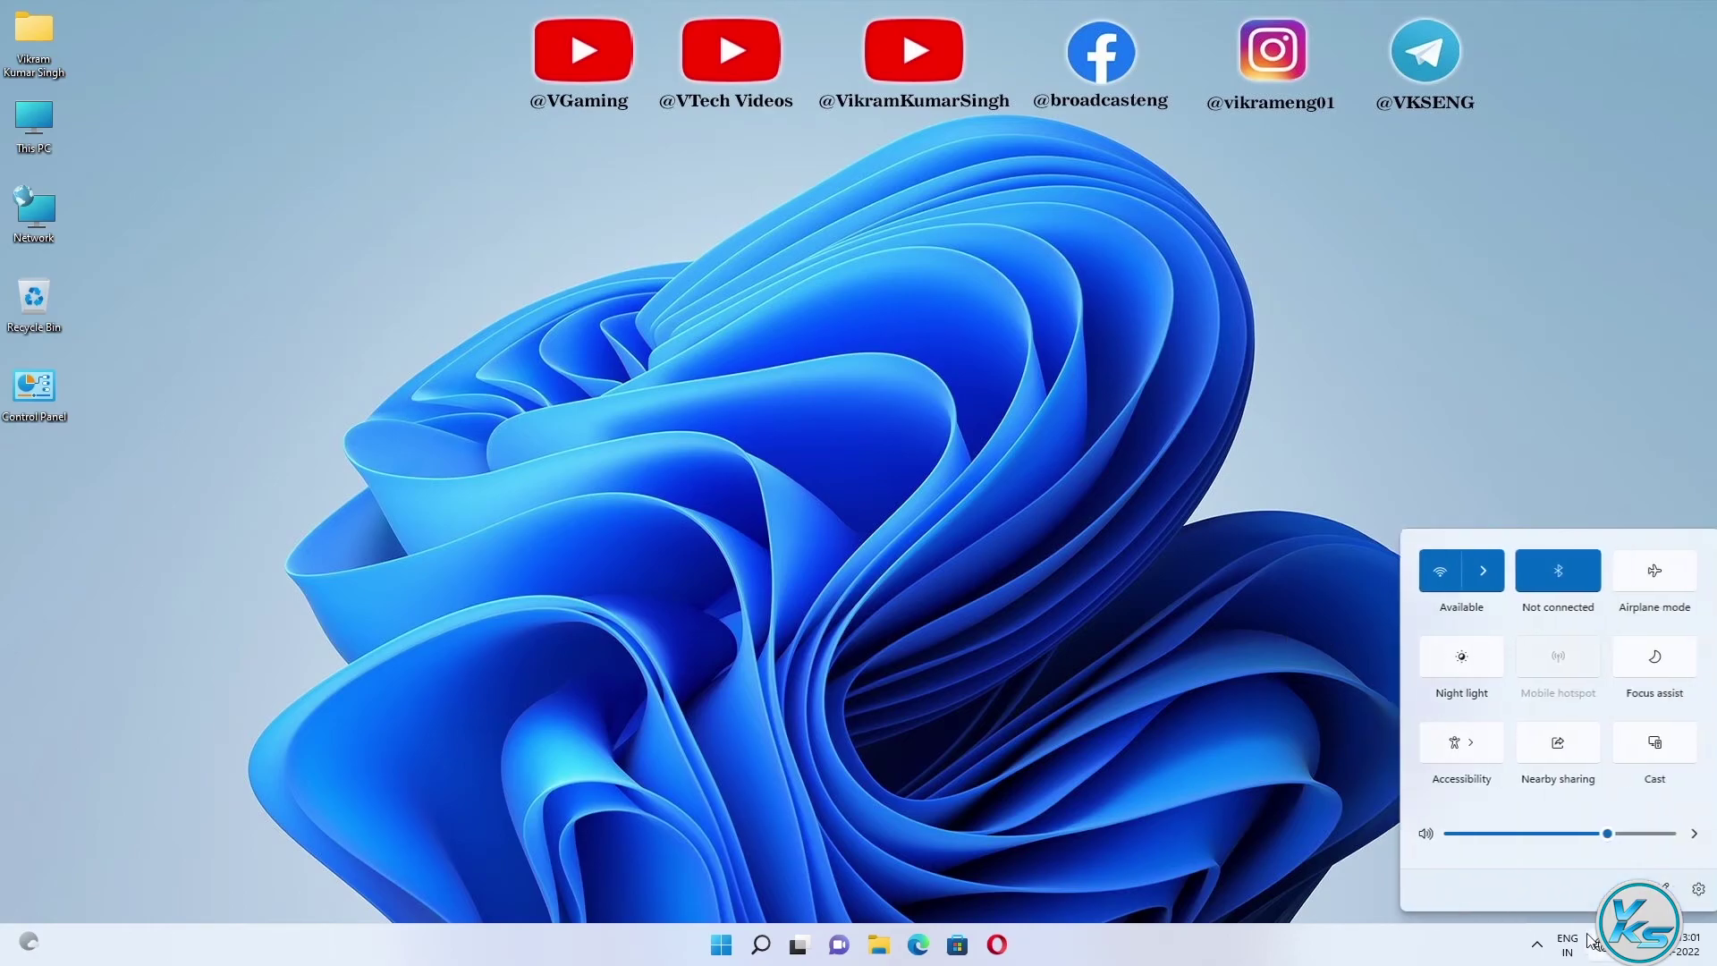
left_click(1470, 572)
left_click(1231, 601)
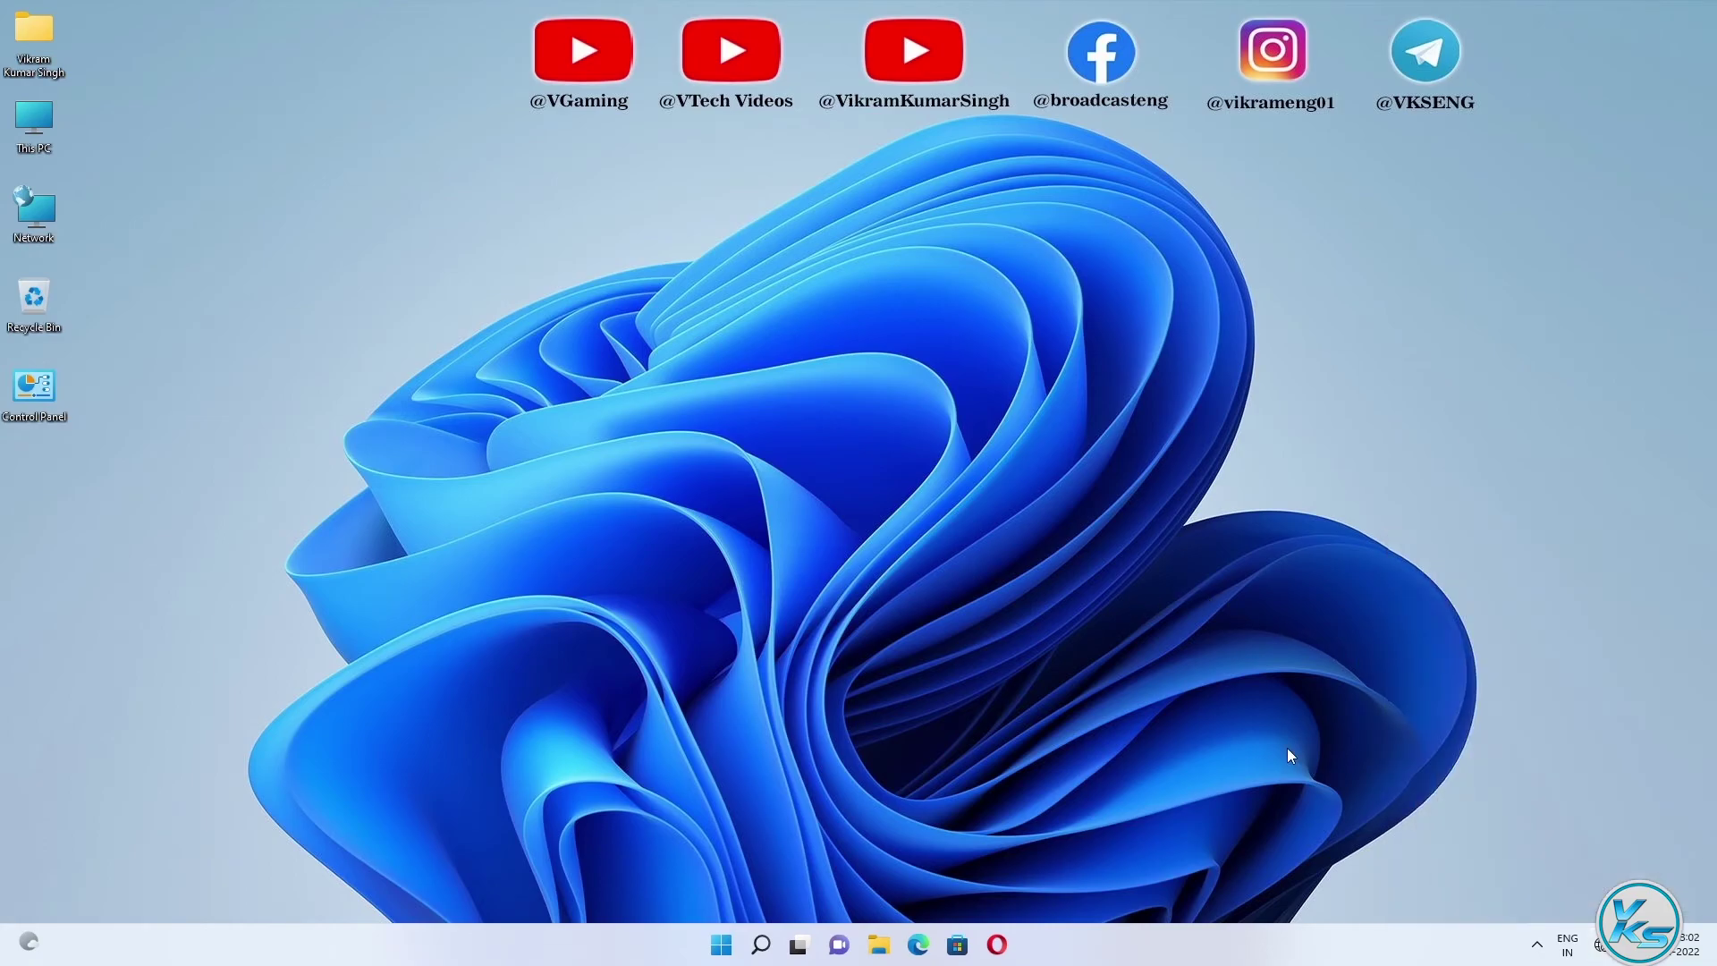
Find msconfig, open System Configuration, and enable all services, including AppX Deployment Service
left_click(761, 945)
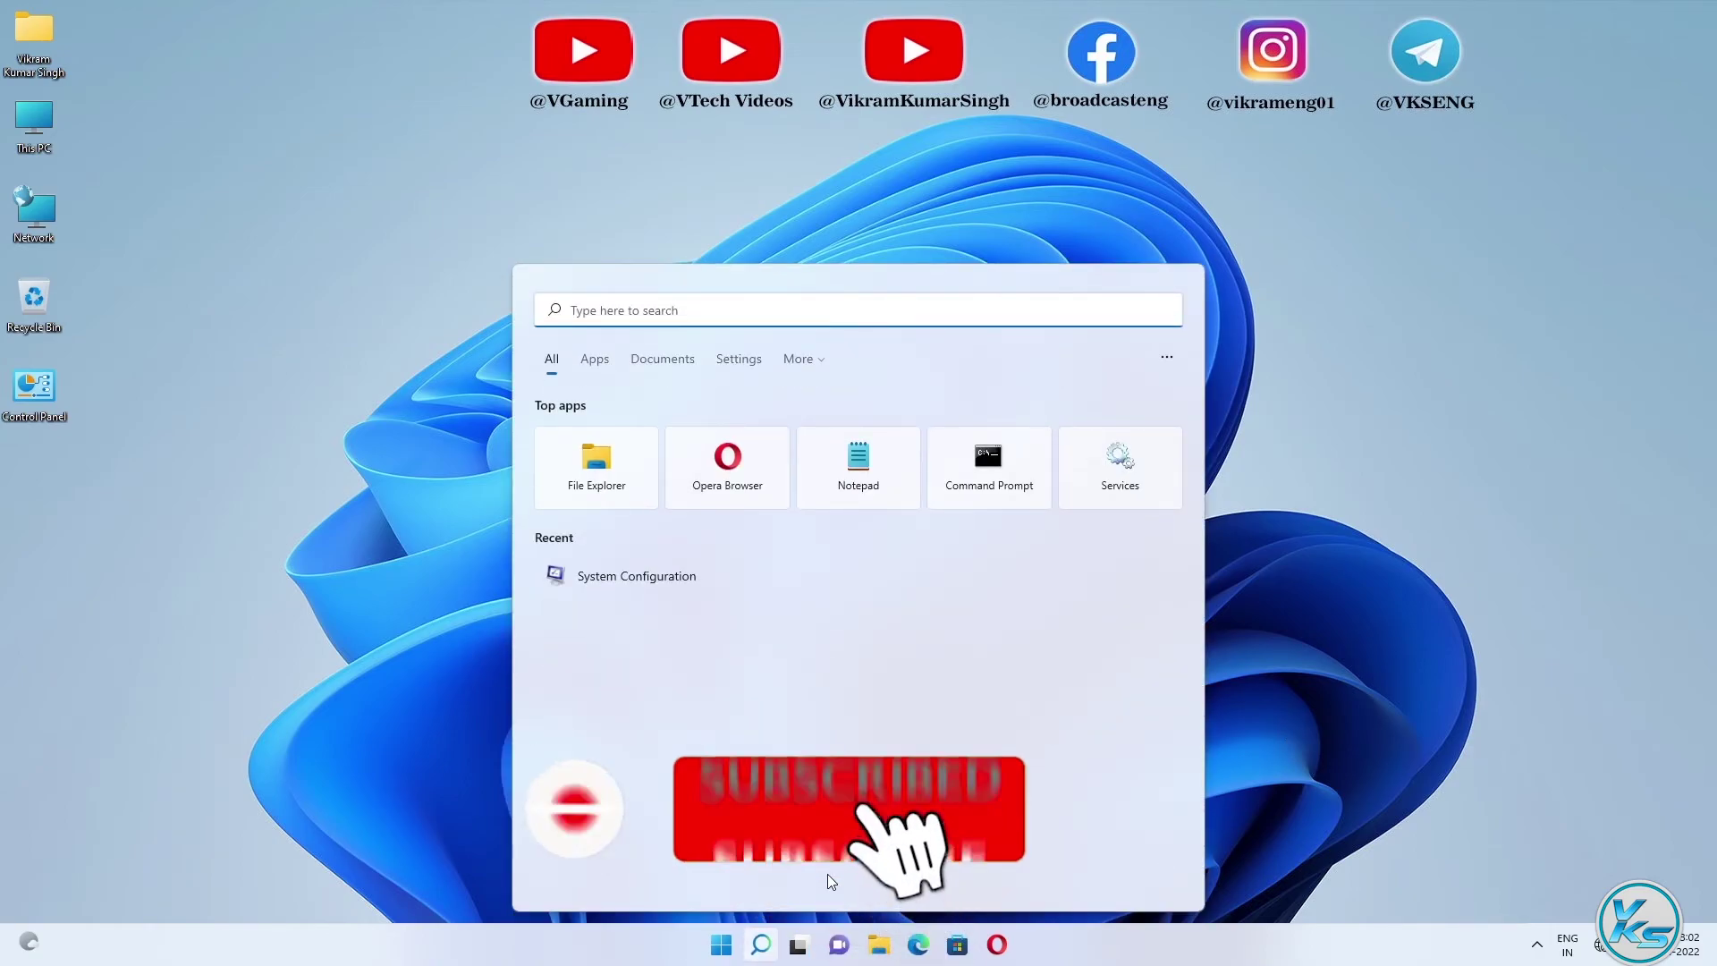
type("msconfig")
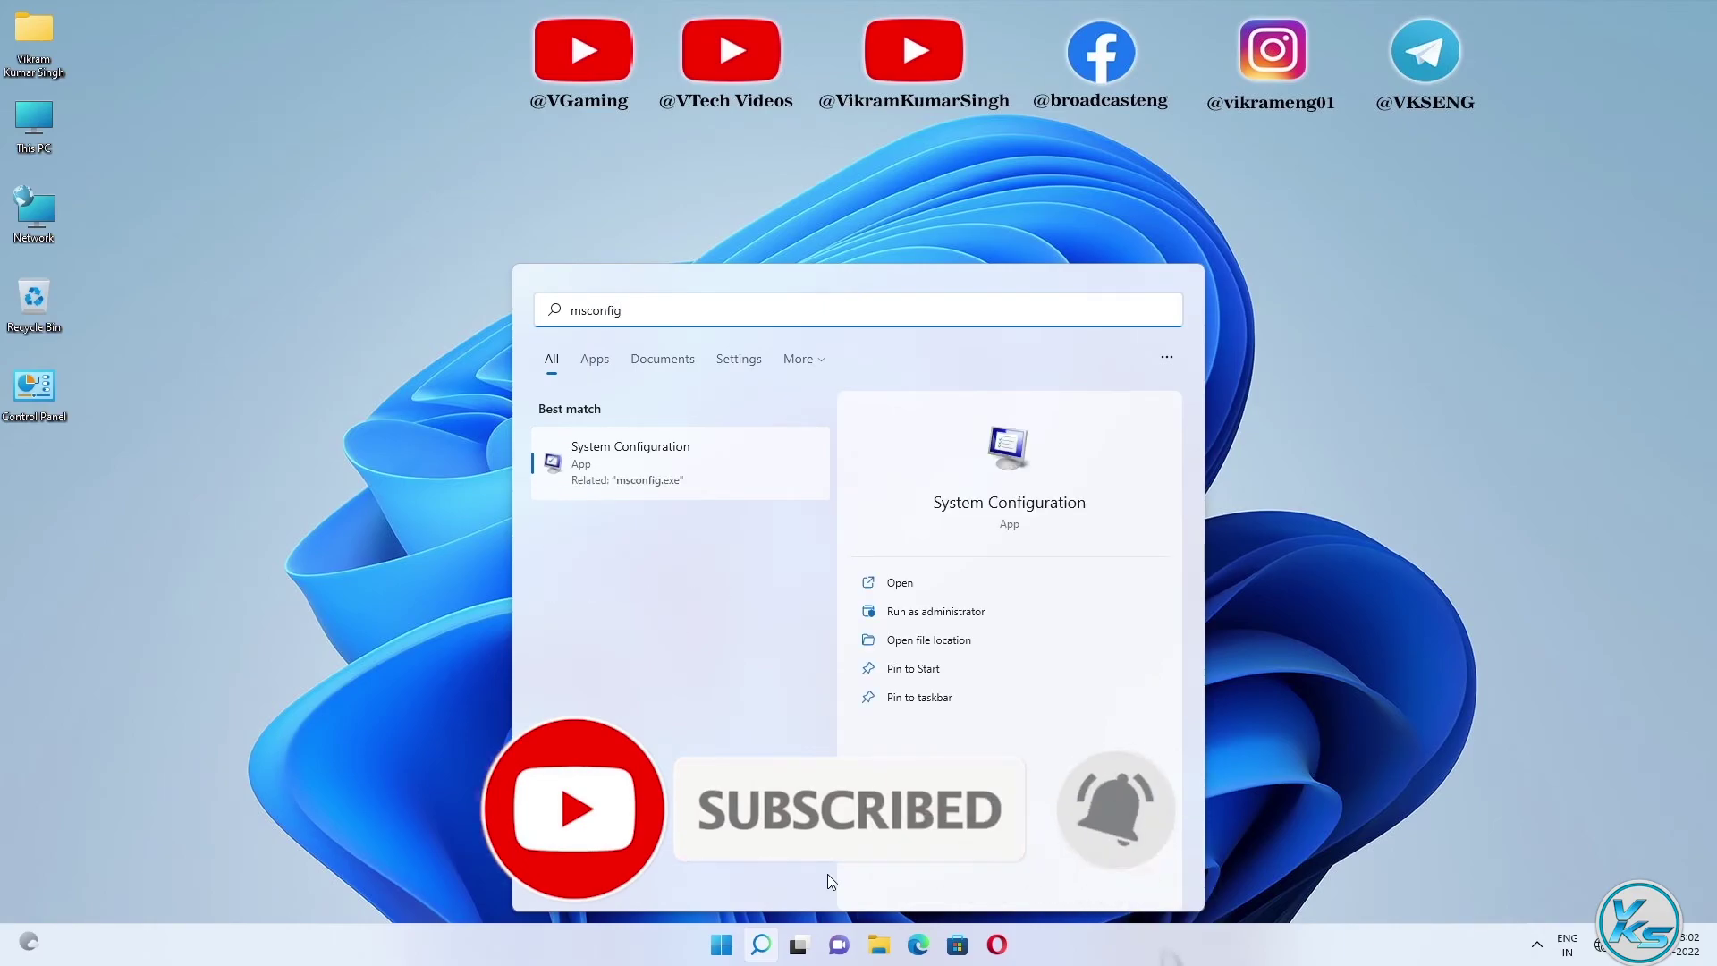
left_click(655, 458)
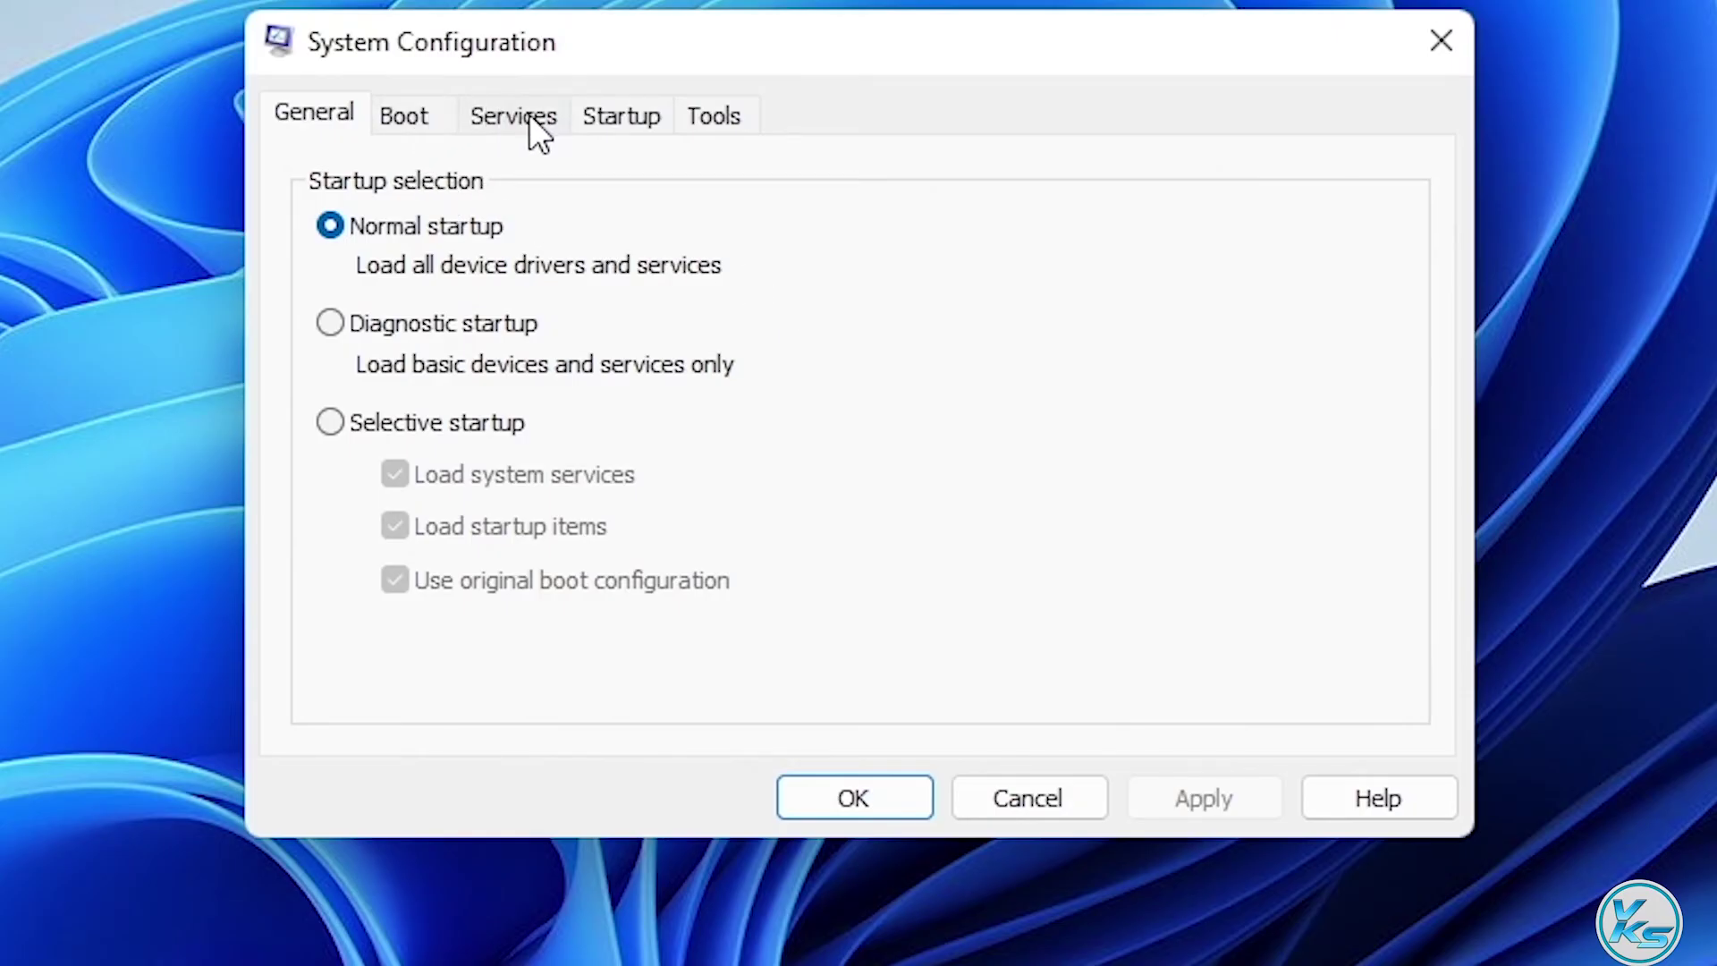
left_click(530, 116)
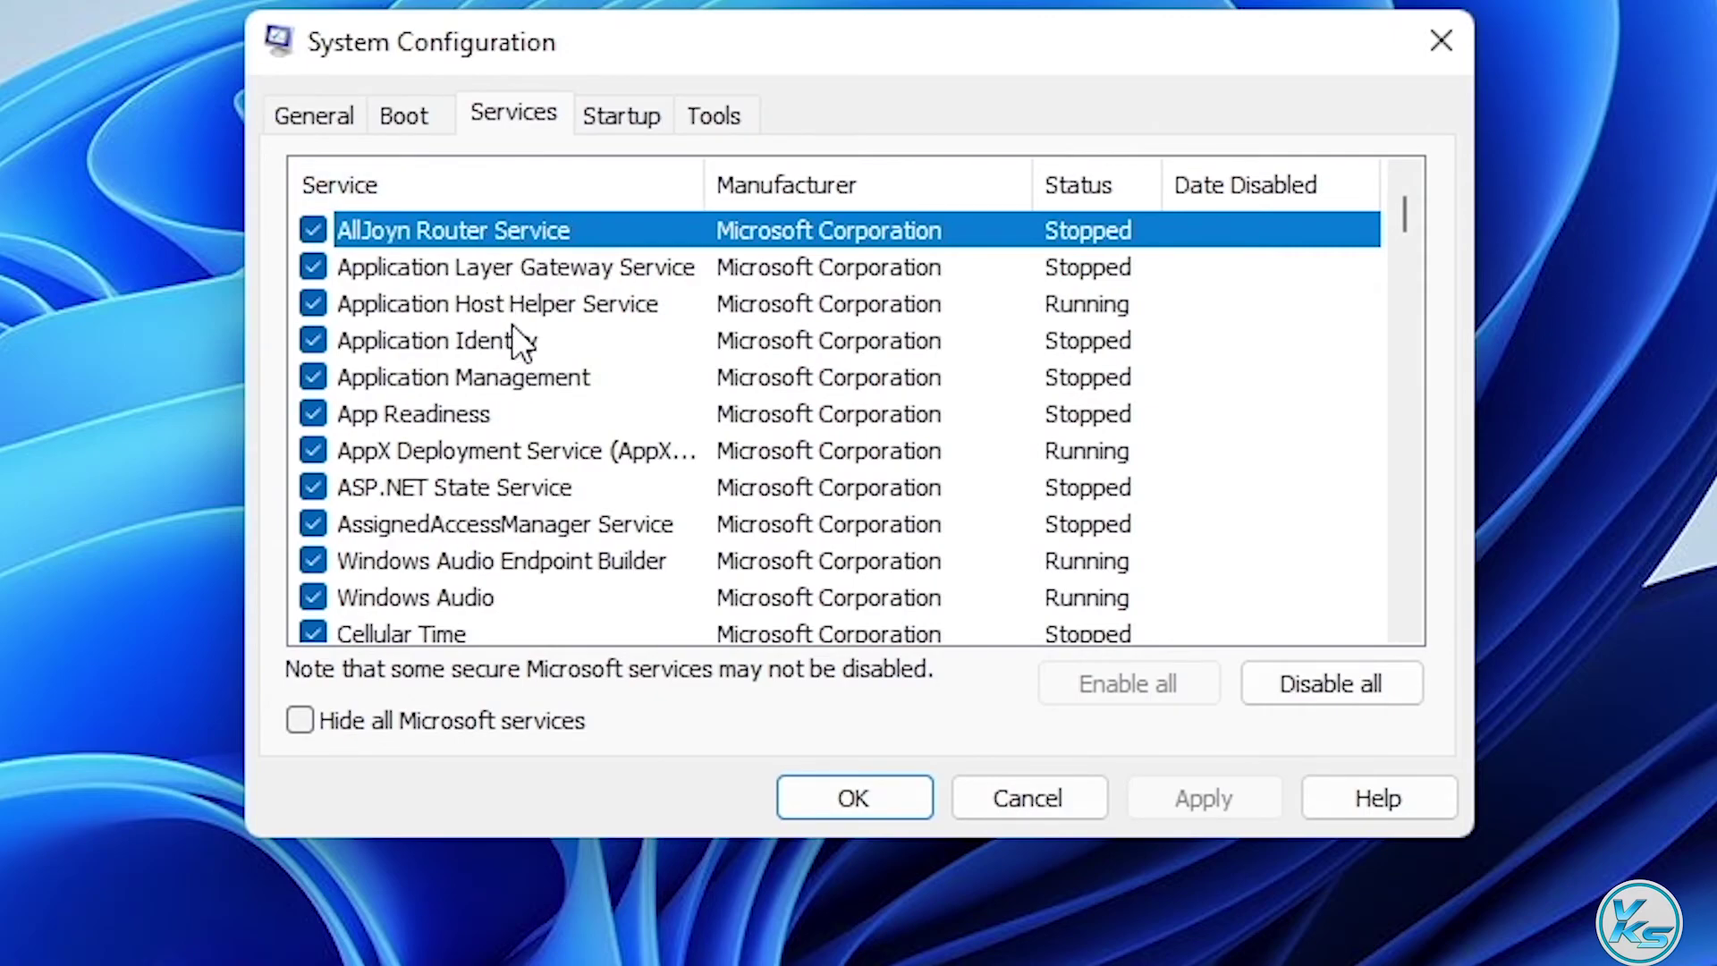
left_click(313, 451)
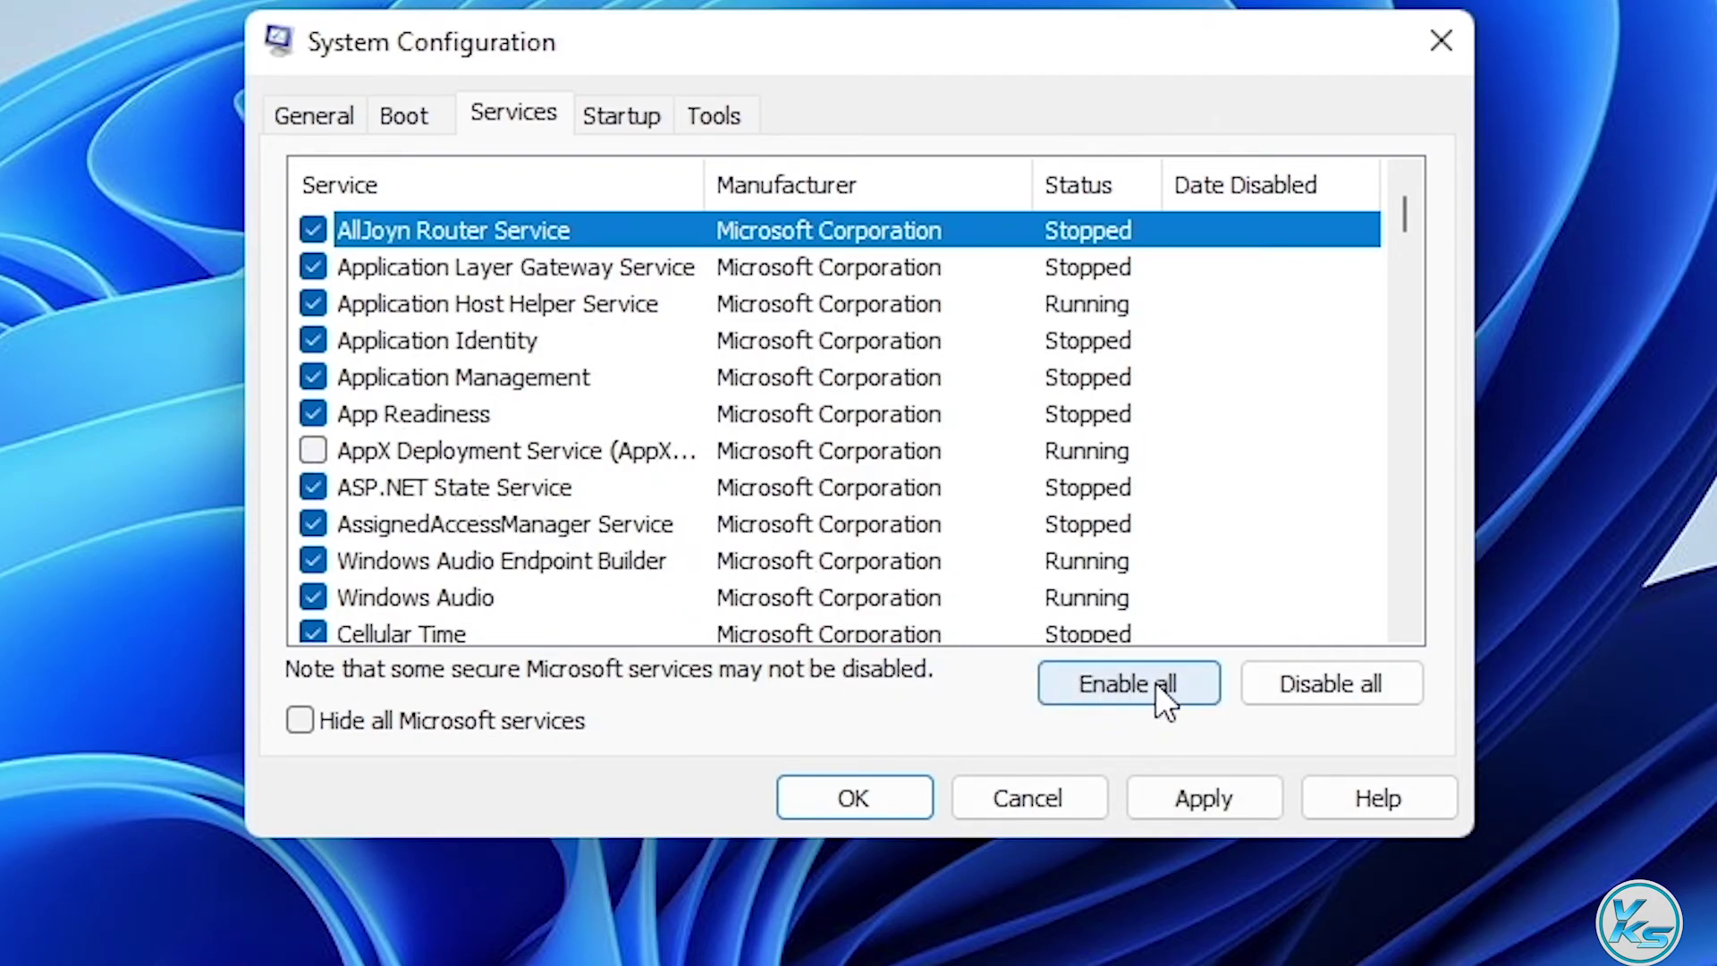
left_click(1119, 683)
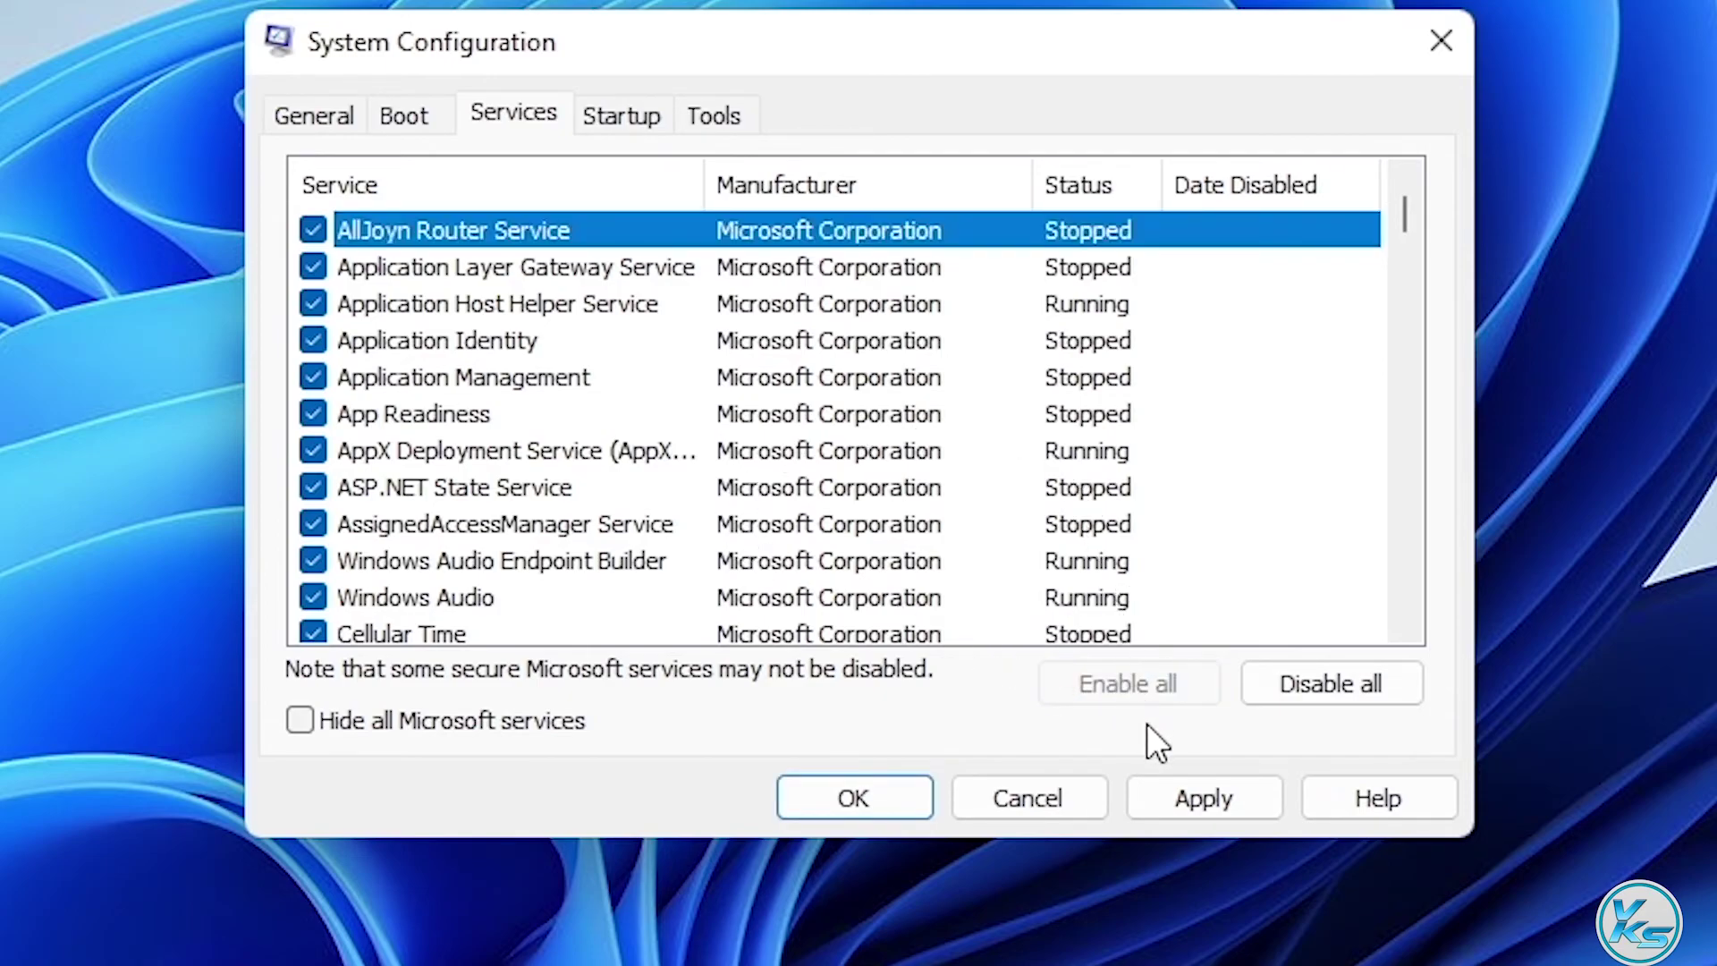
Apply the service changes in System Configuration and restart the computer
left_click(1194, 803)
left_click(865, 817)
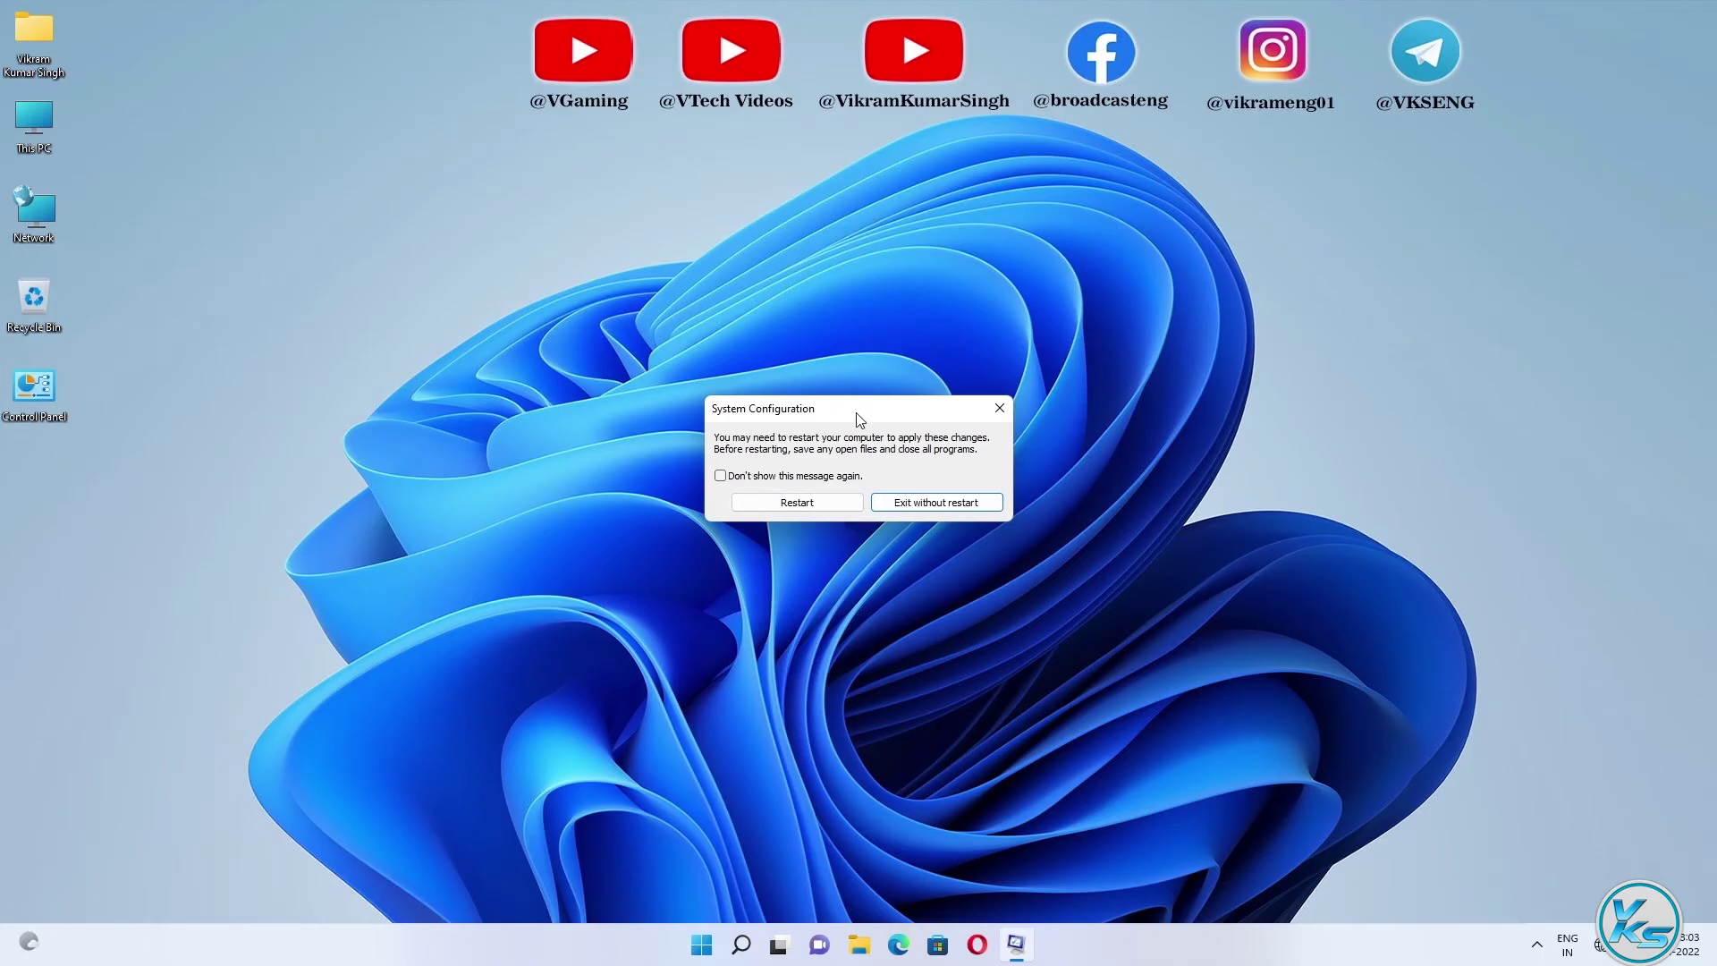
left_click(813, 510)
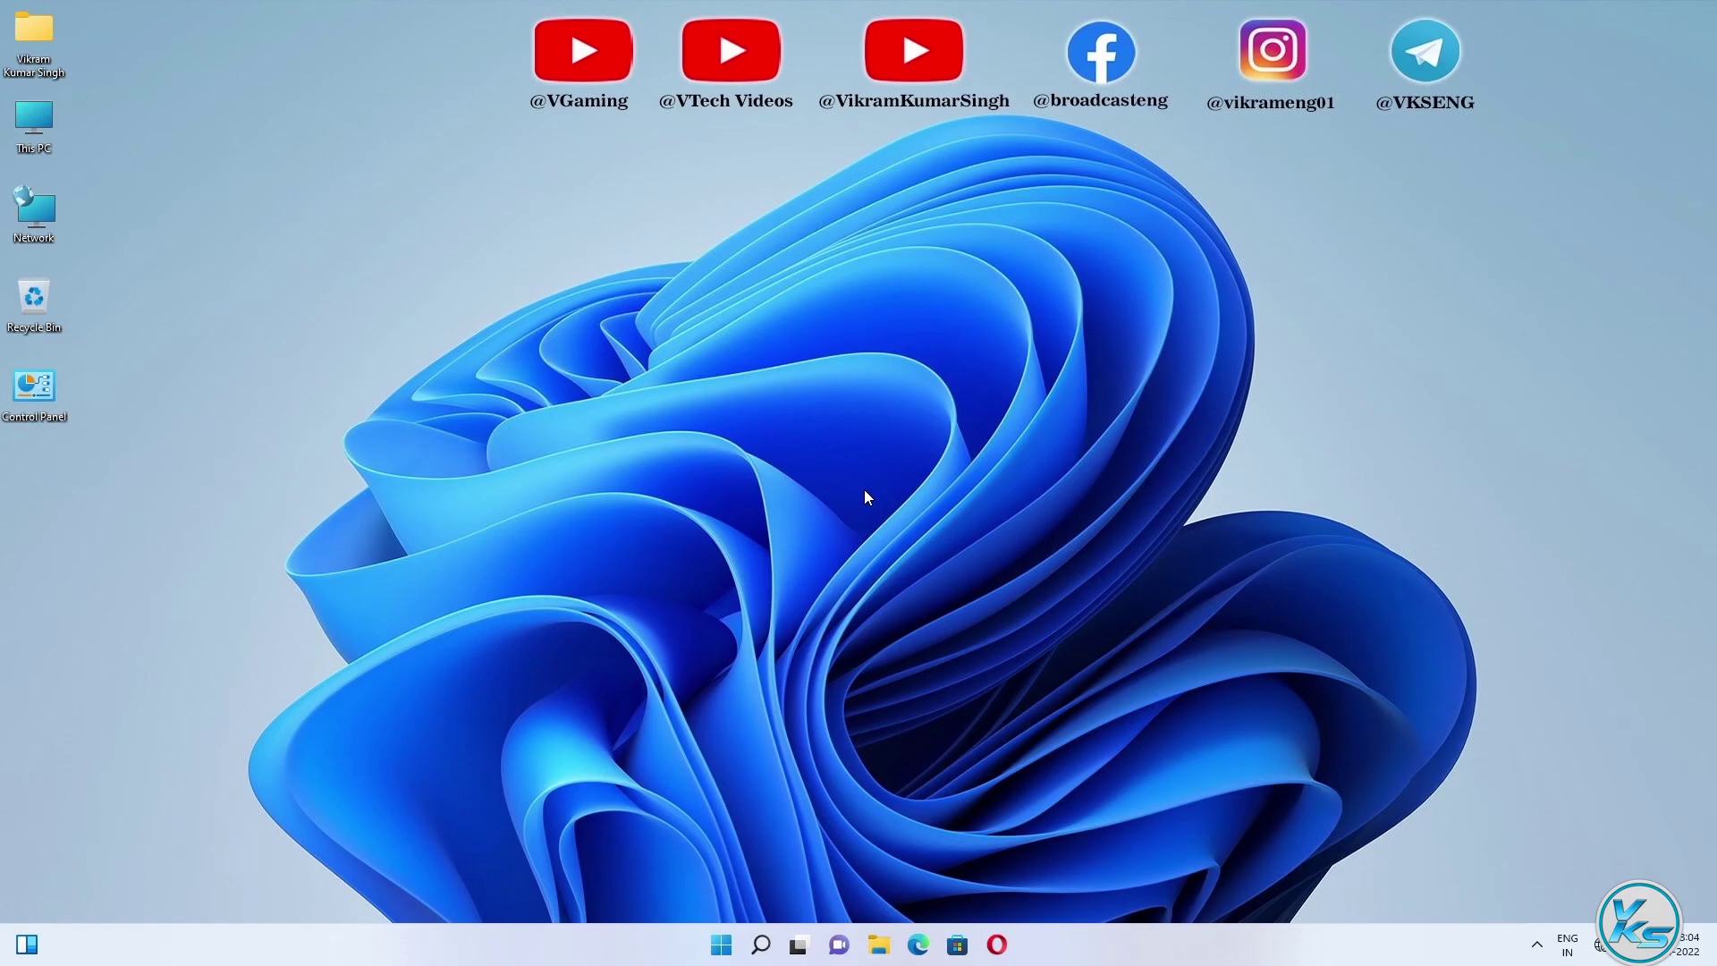
Look through the full list of available Wi-Fi networks after the restart
left_click(1600, 948)
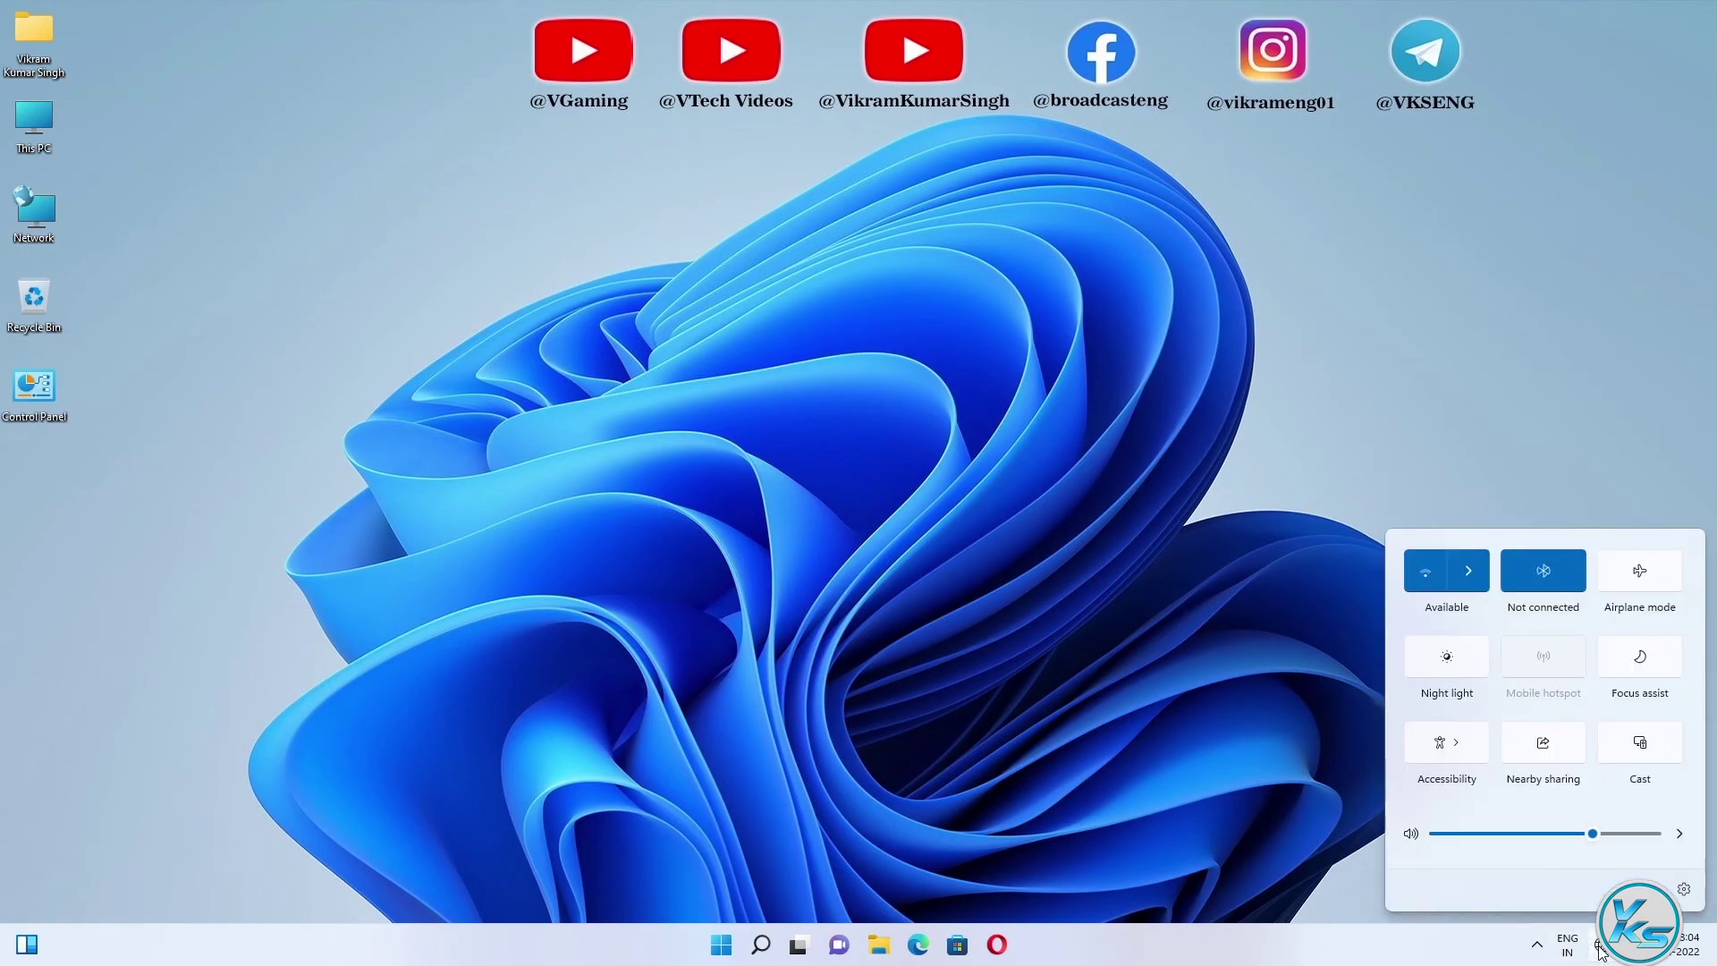
left_click(1471, 575)
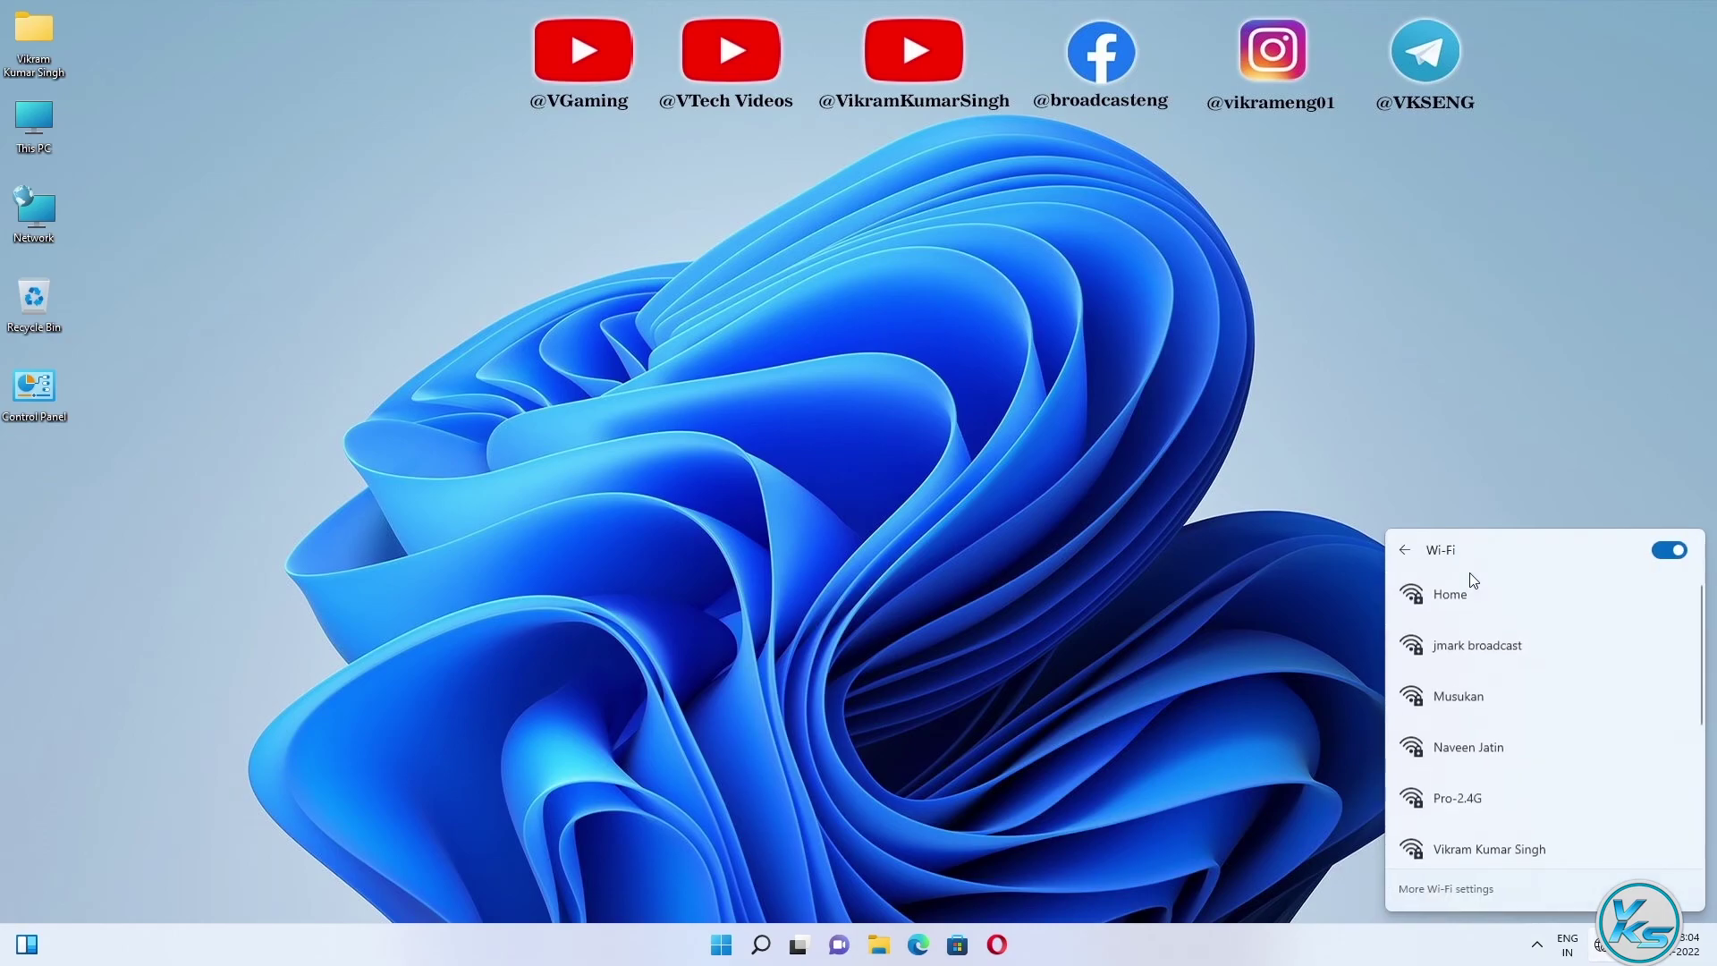
scroll(1478, 720, "down", 5)
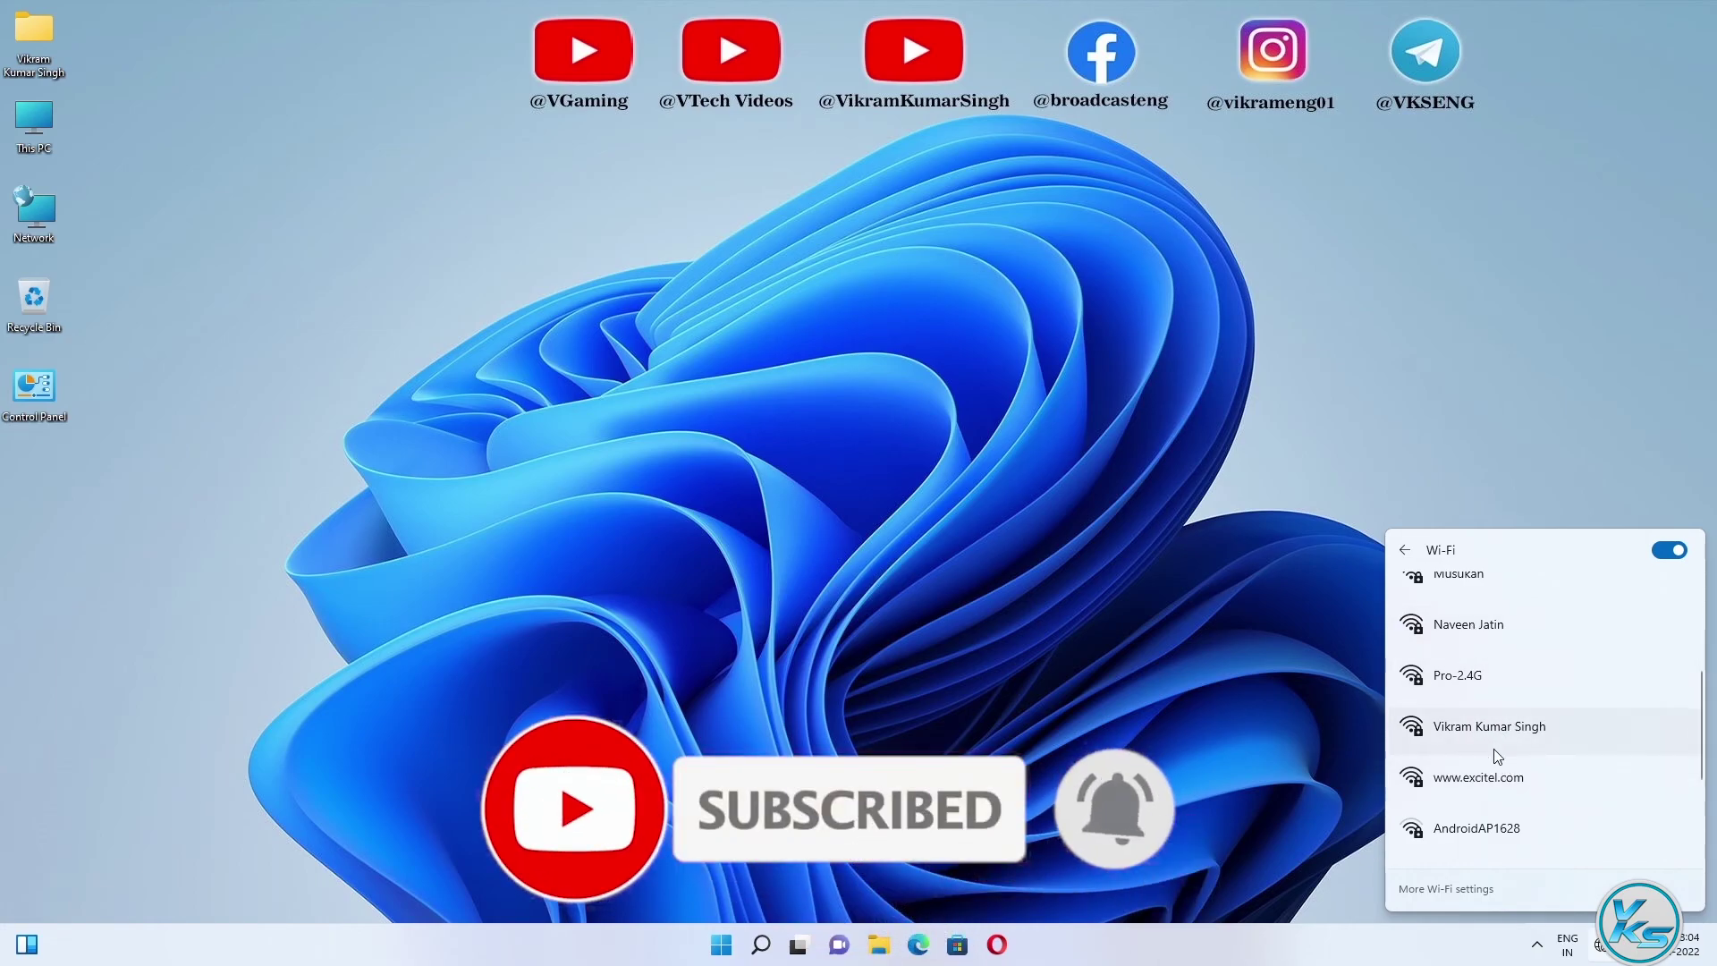
Open the Wi-Fi page of the Network & internet settings and expand the available networks
right_click(732, 945)
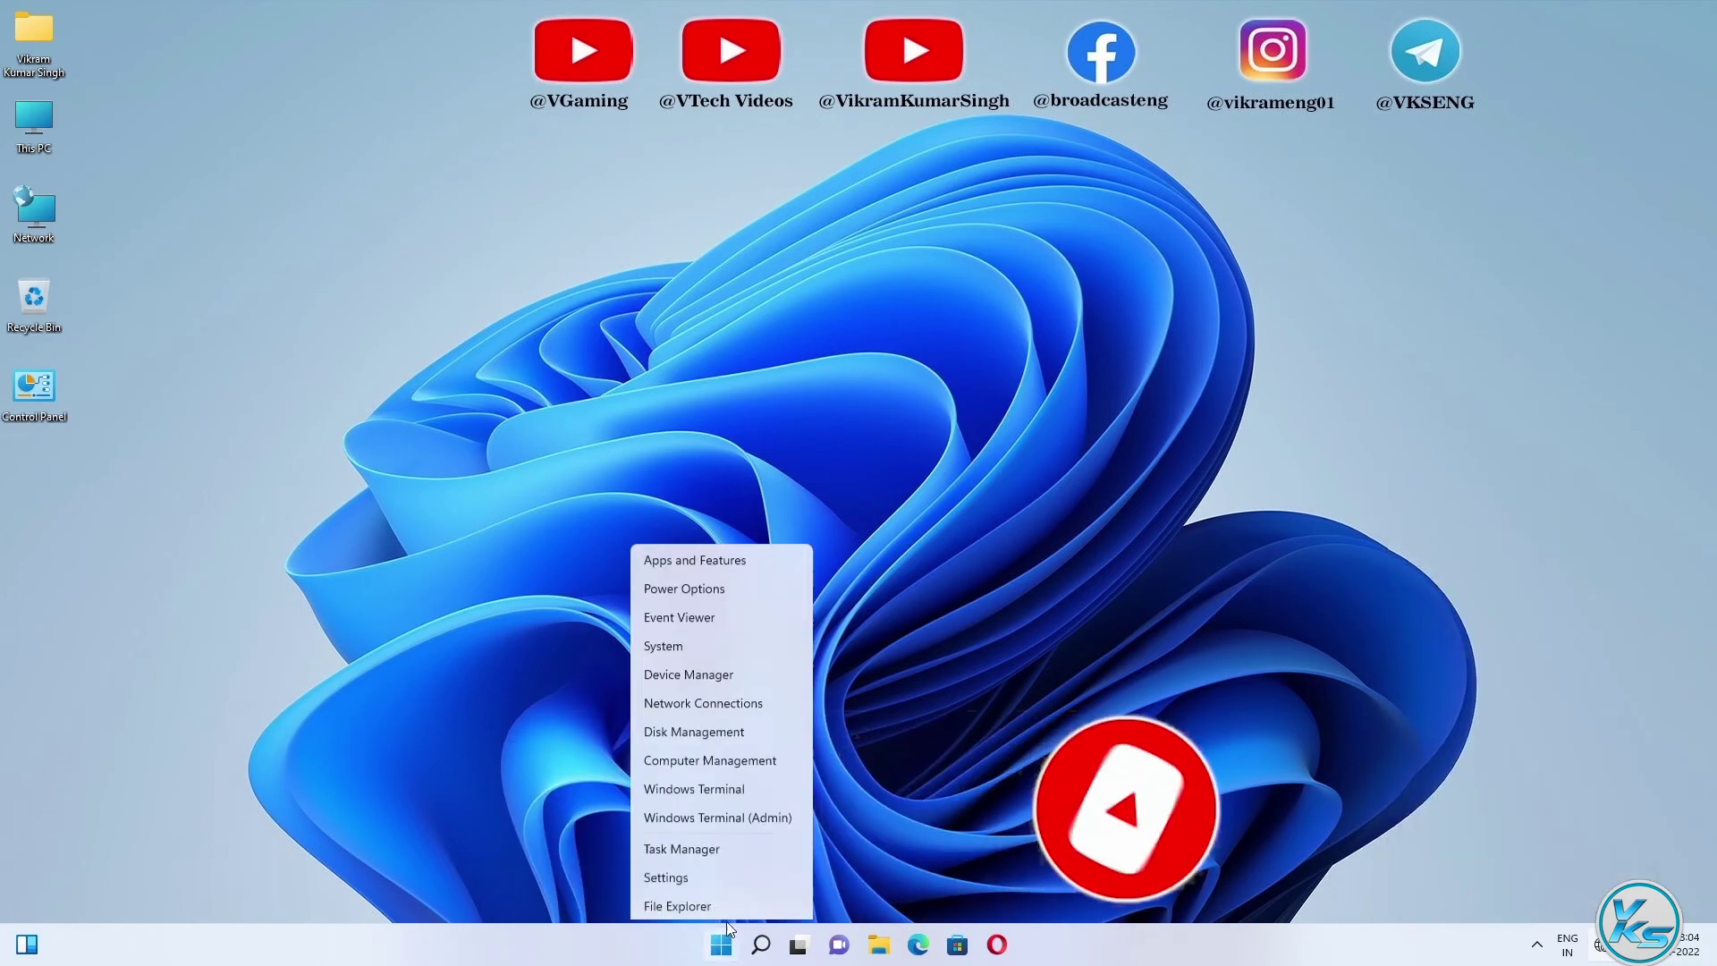
left_click(708, 766)
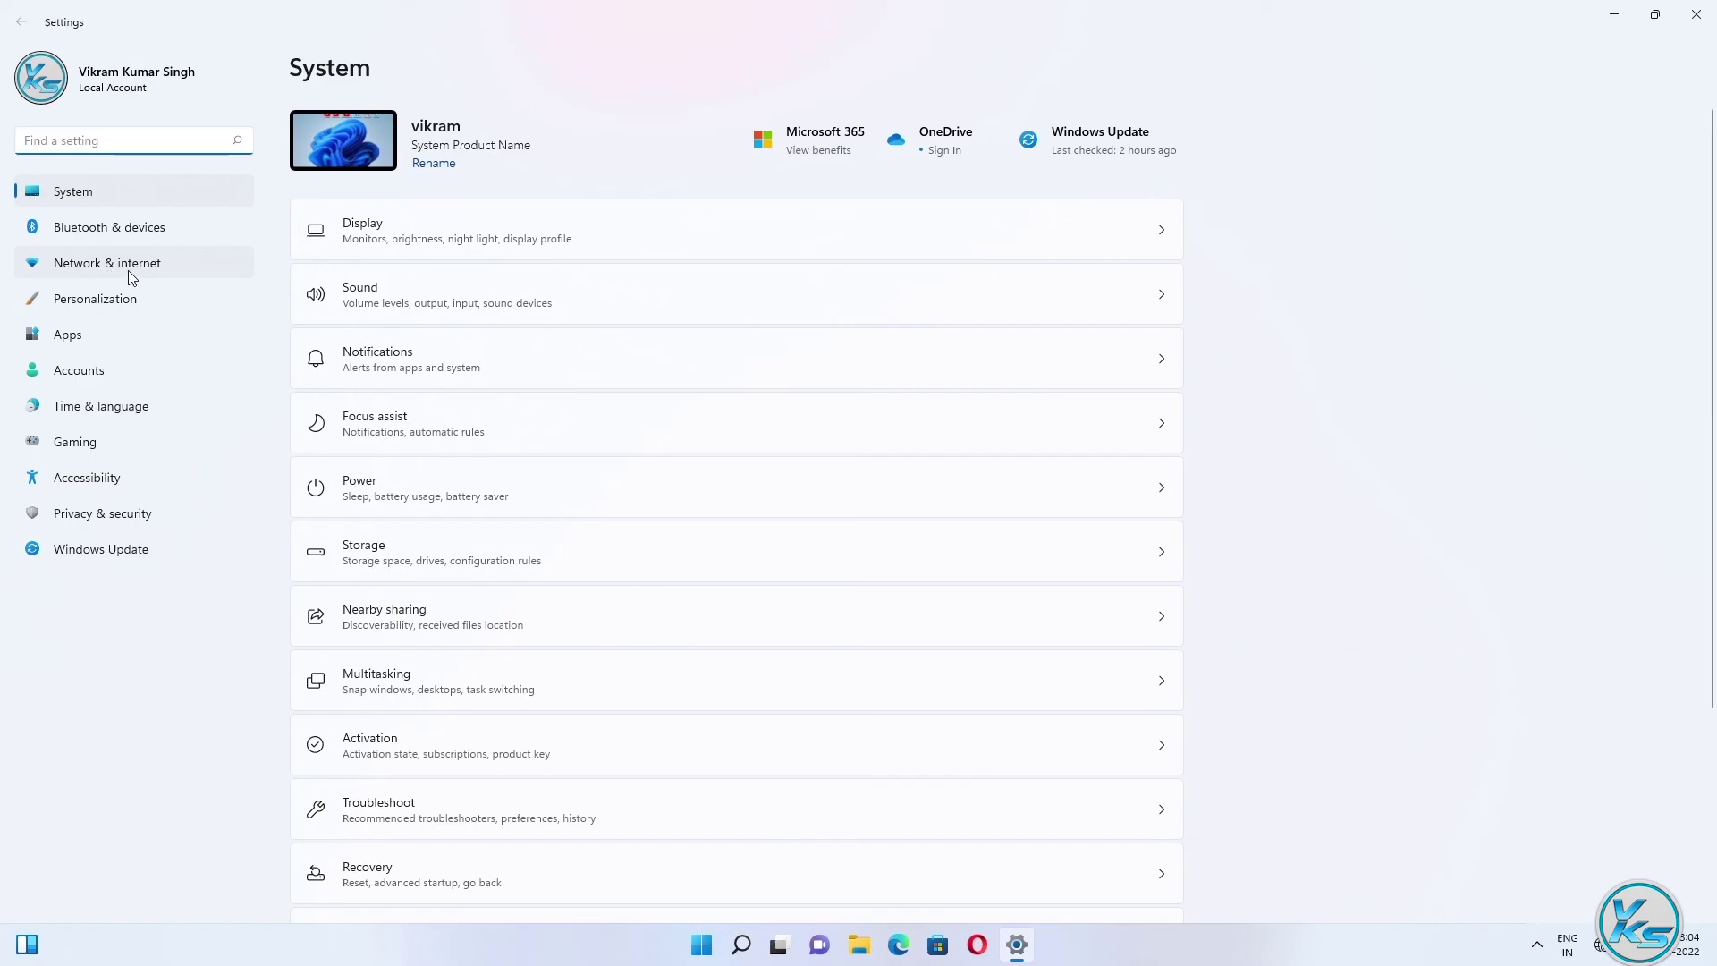
left_click(125, 270)
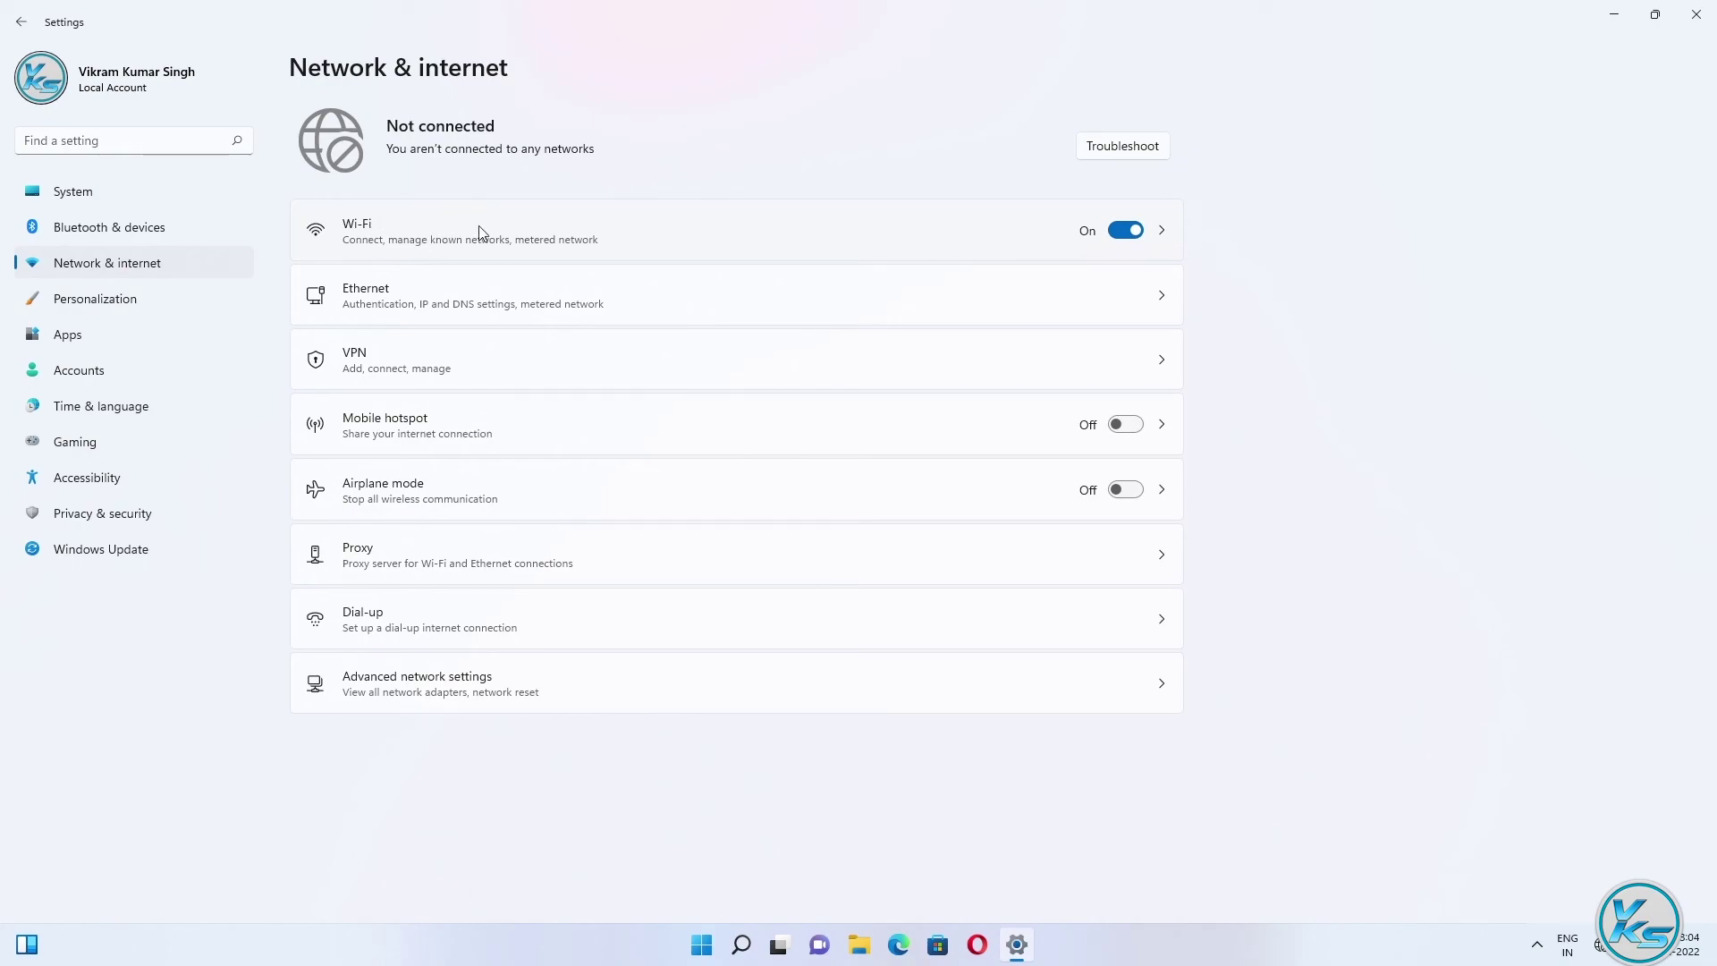
left_click(414, 234)
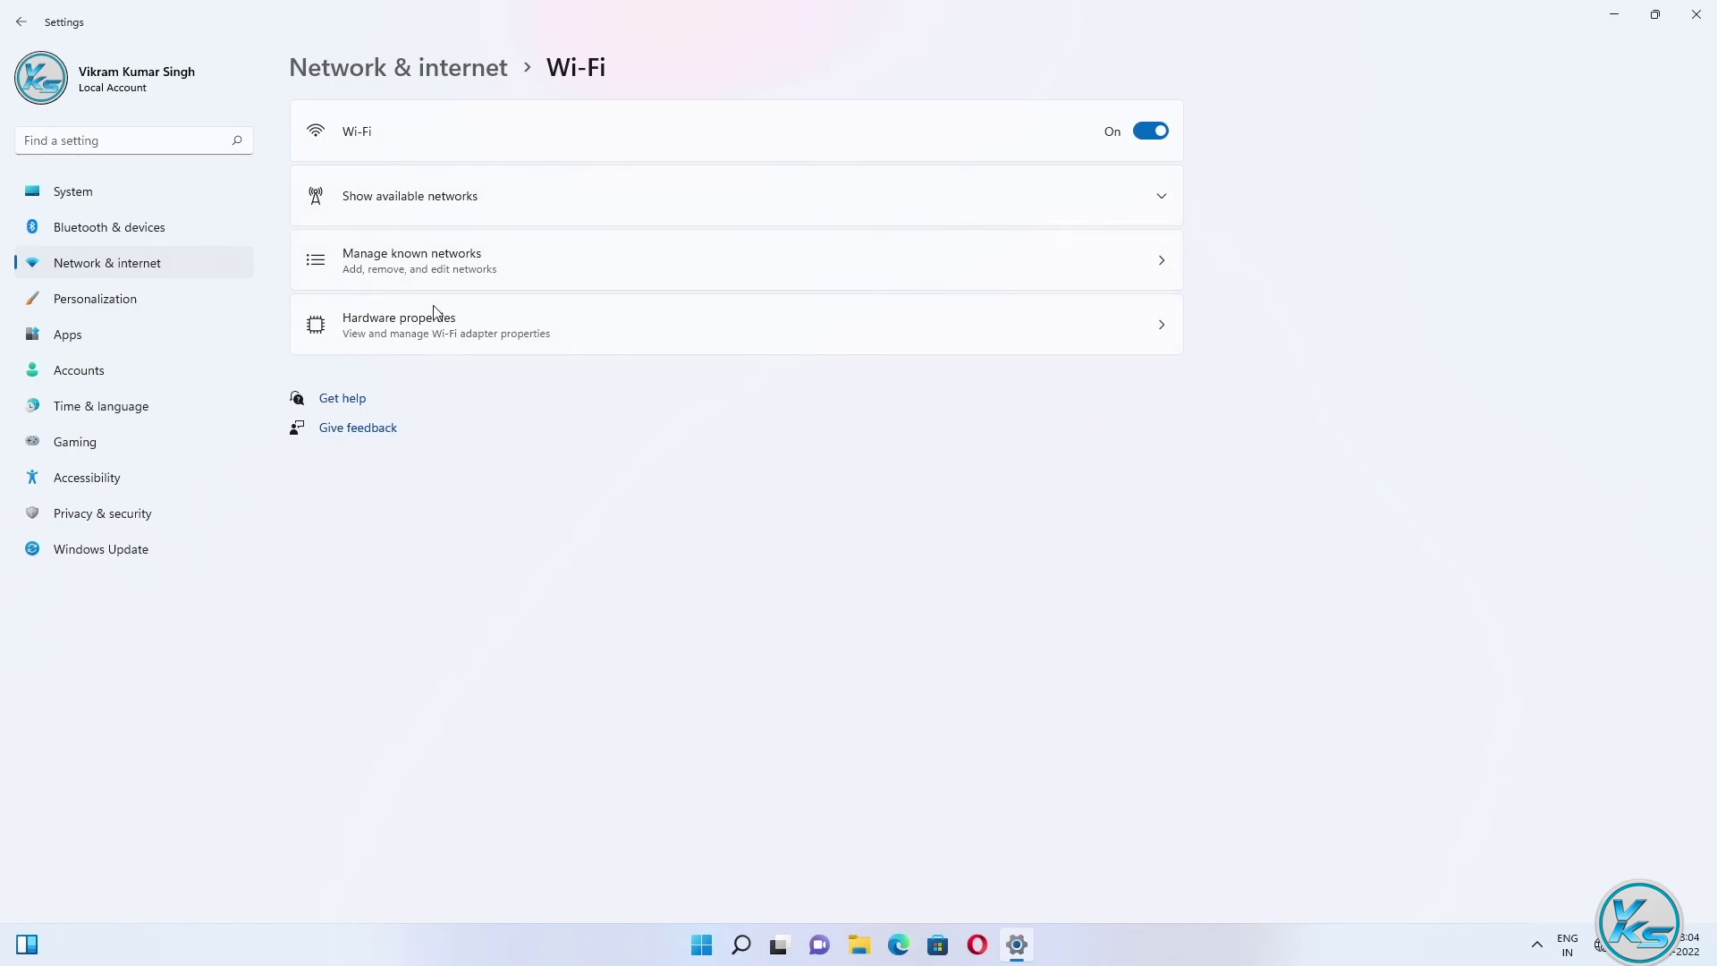
left_click(422, 199)
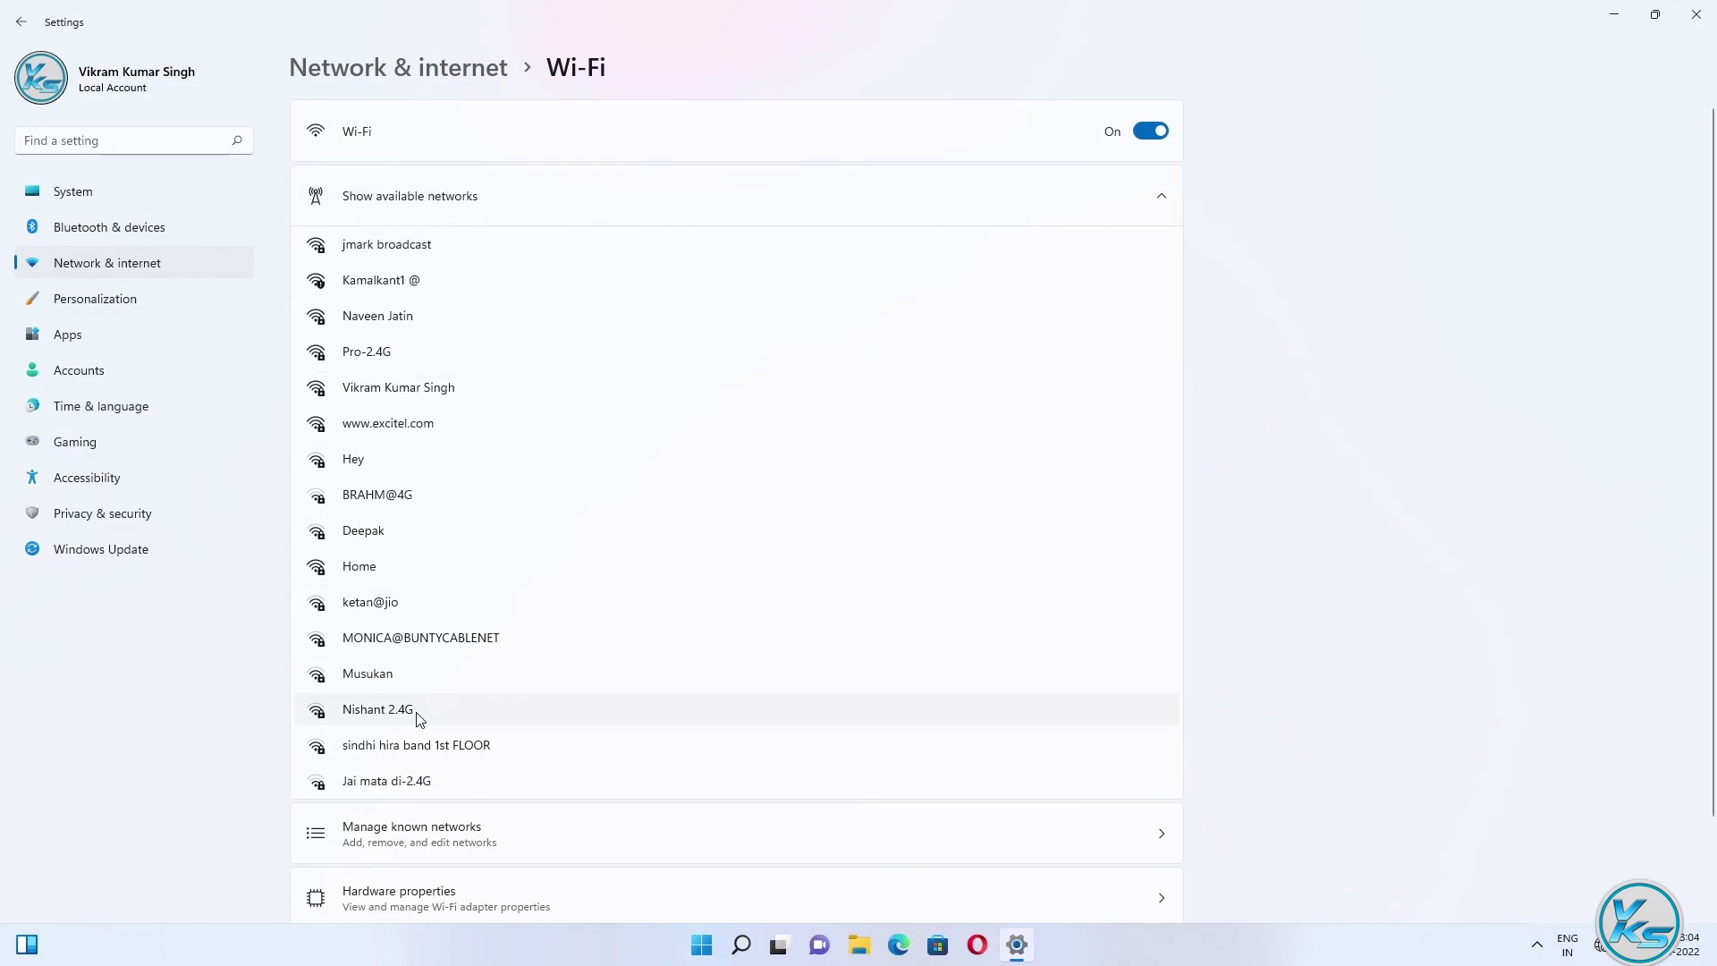
Connect to the secured Wi-Fi network named after the account holder by entering its network security key, and close Settings
left_click(437, 394)
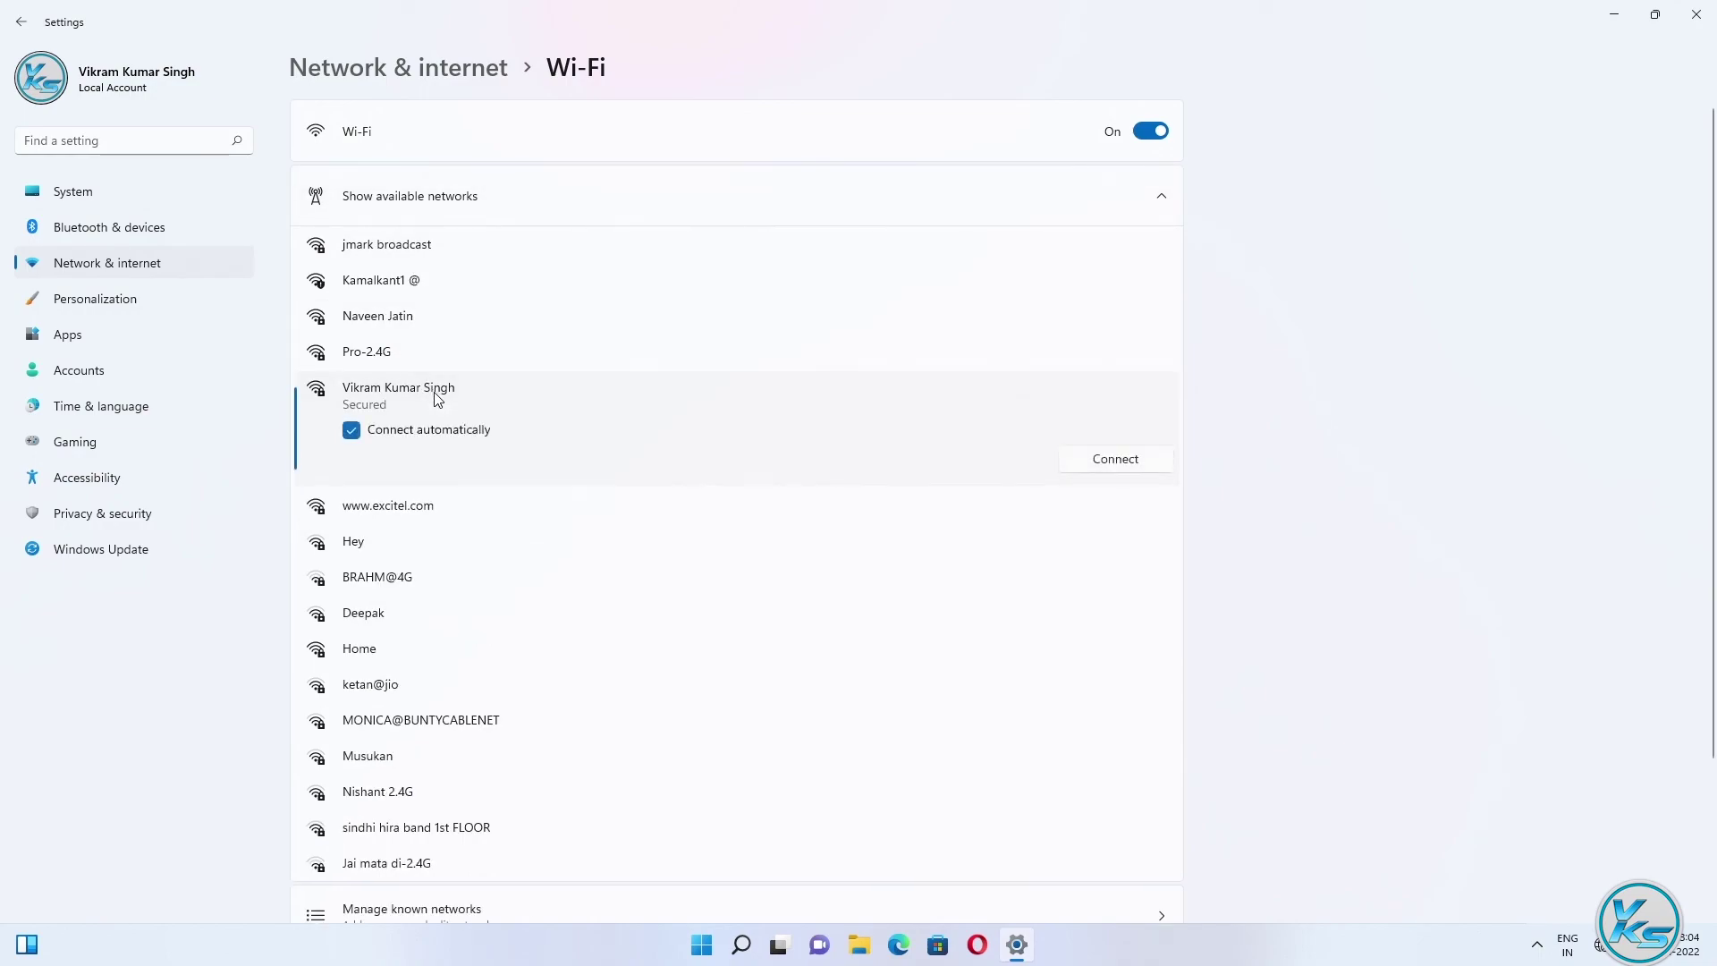
left_click(1097, 469)
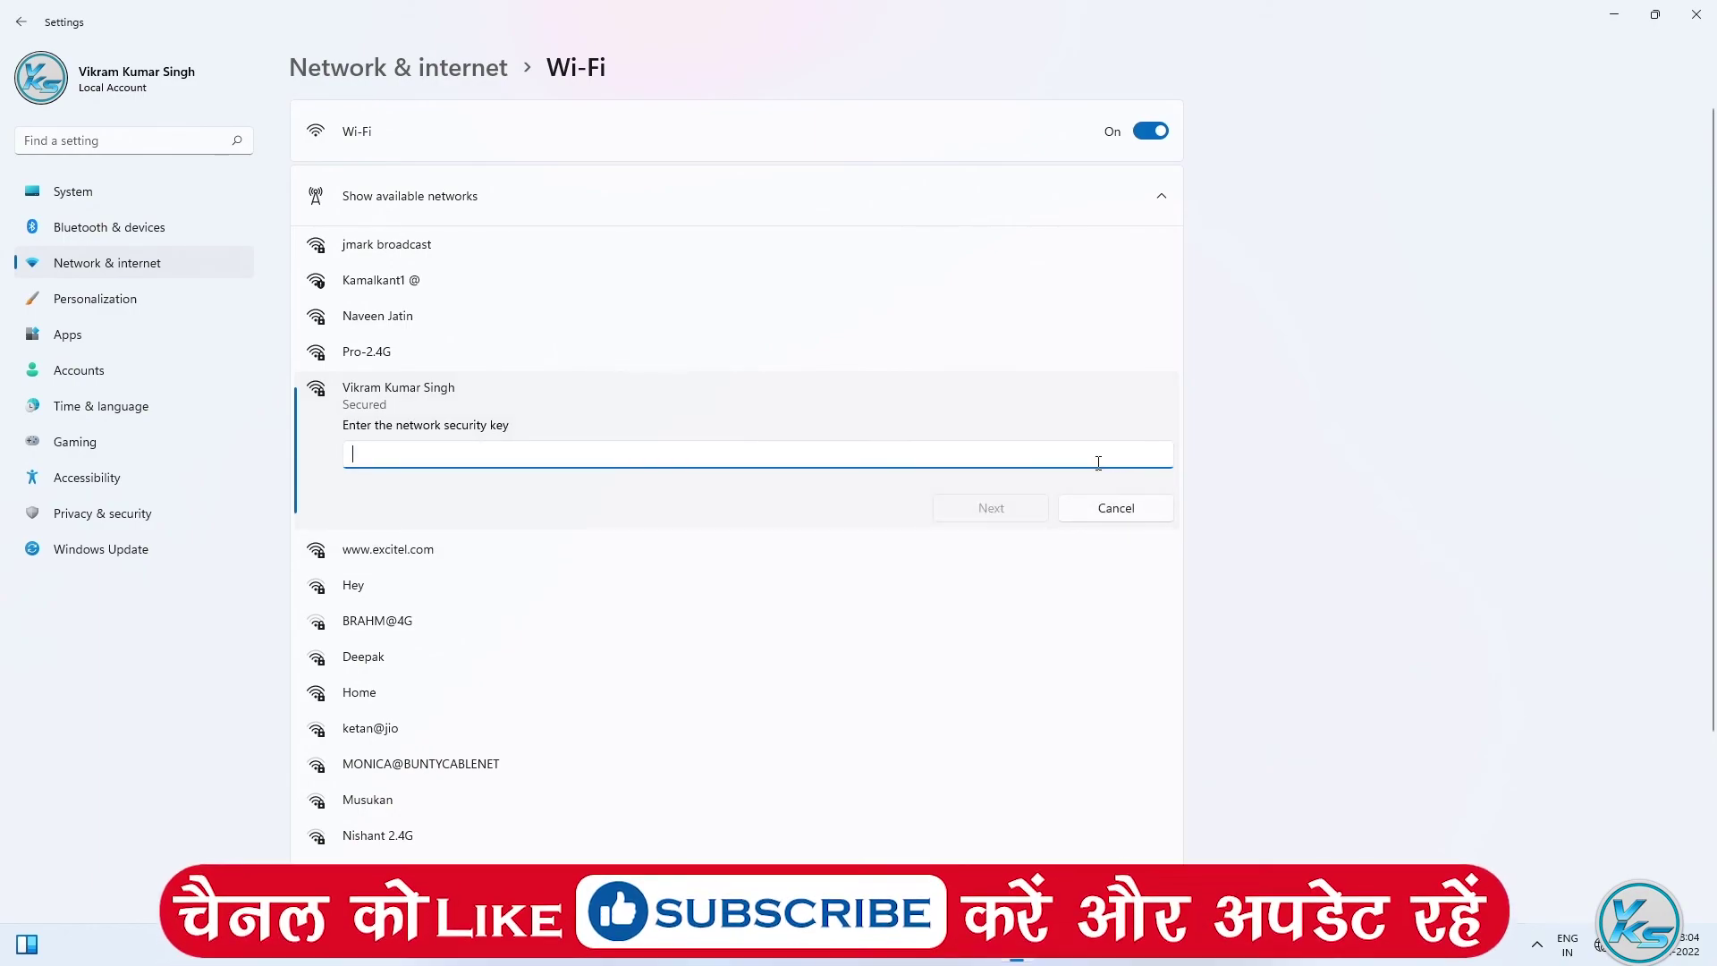
type("1")
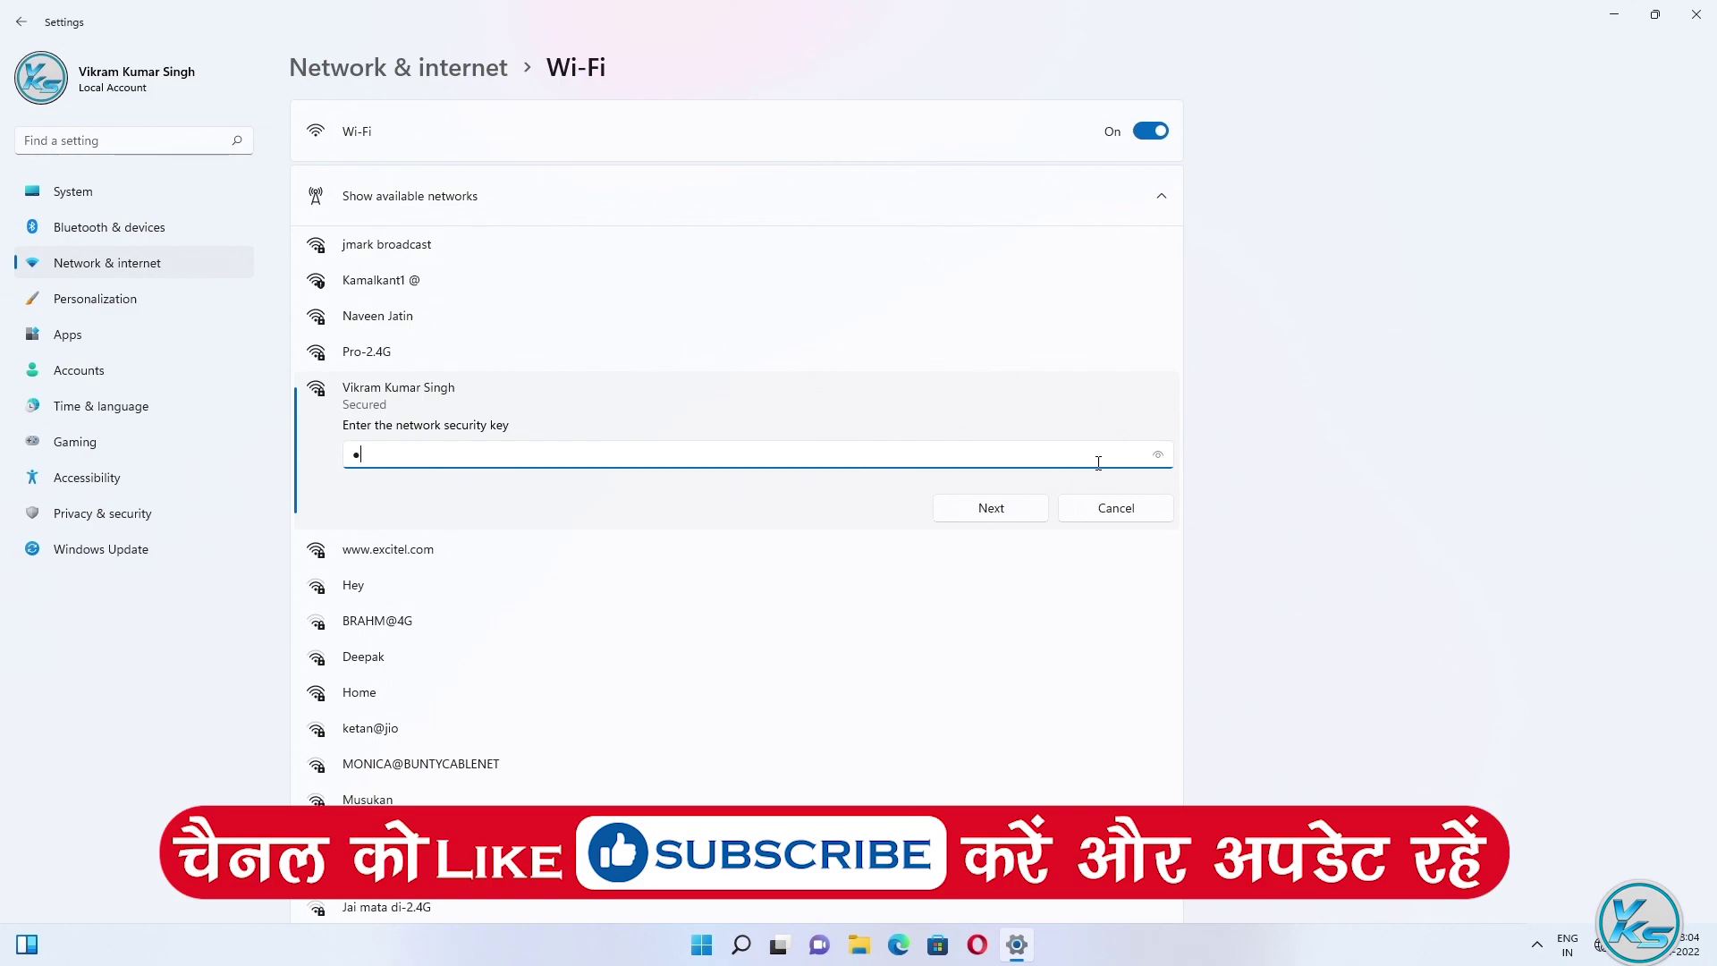
type("•••••••••")
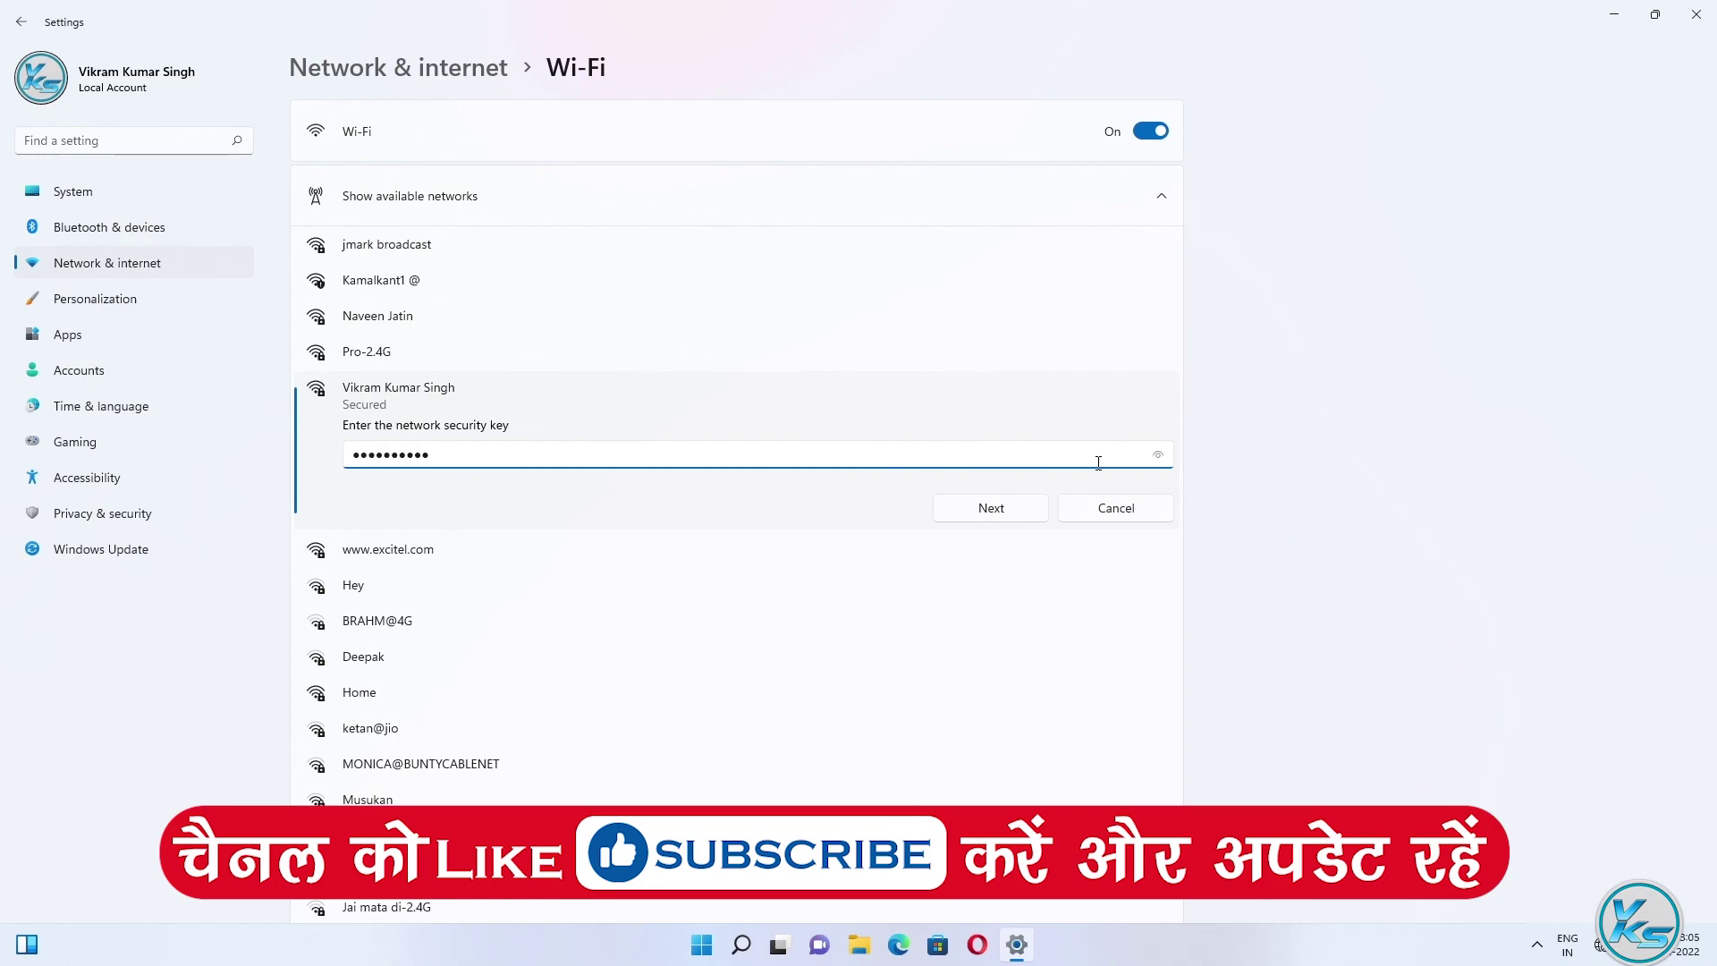
left_click(1028, 509)
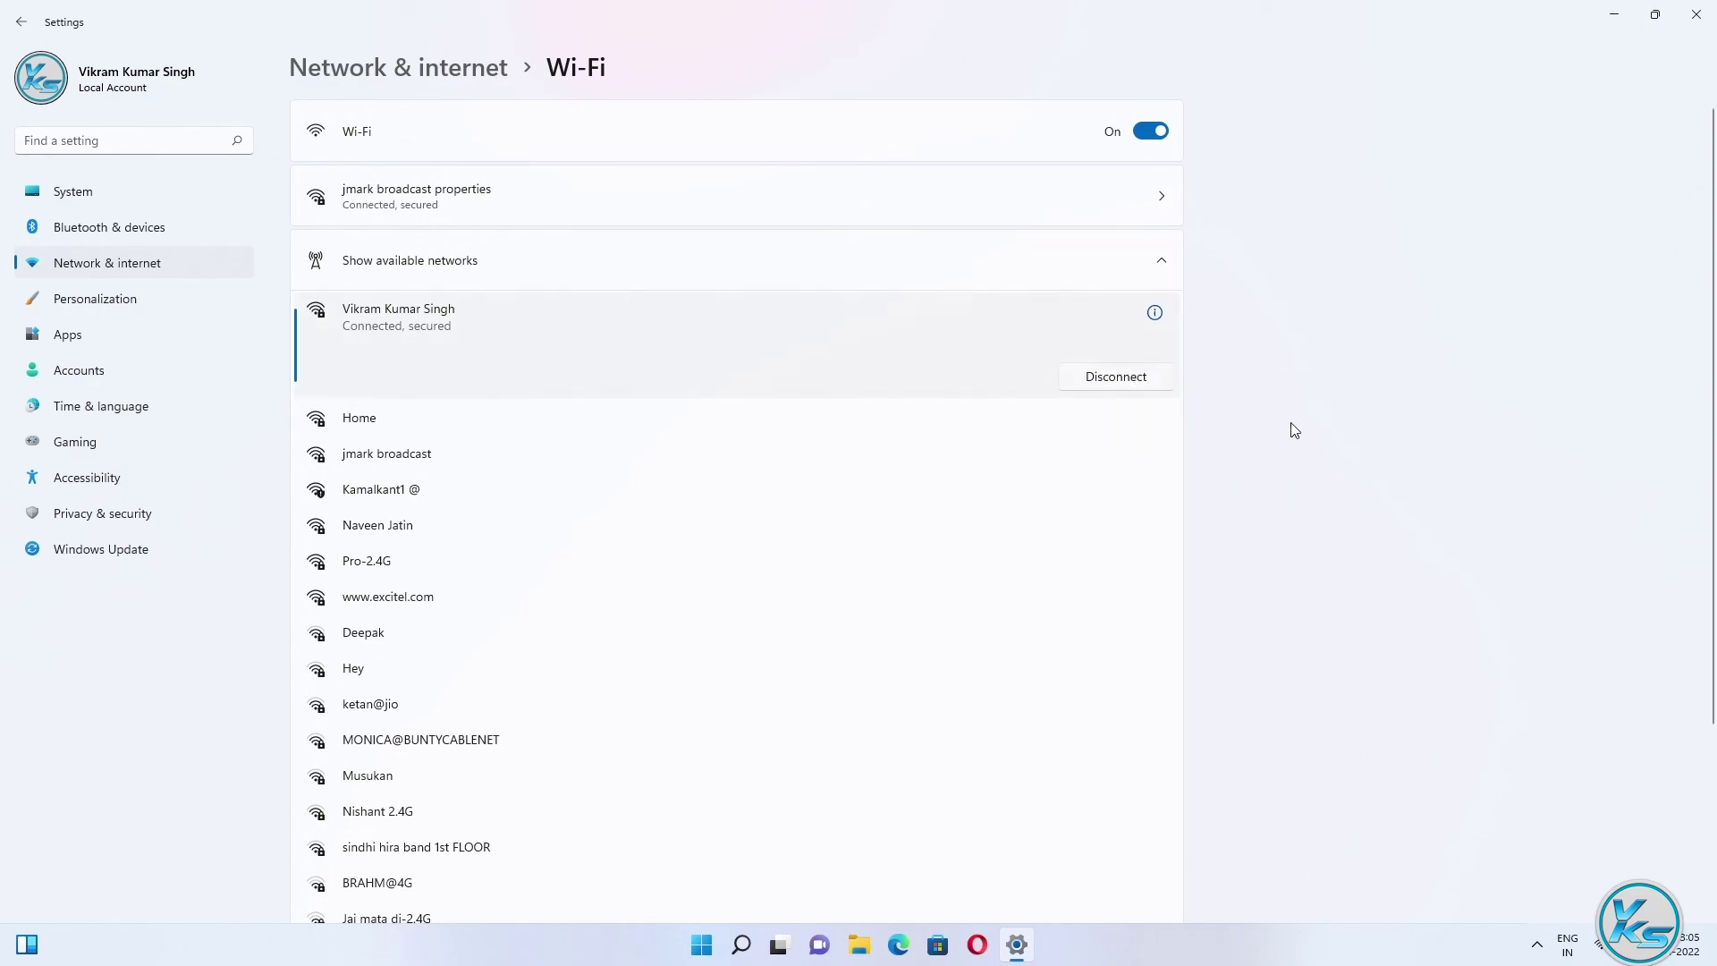
left_click(1697, 14)
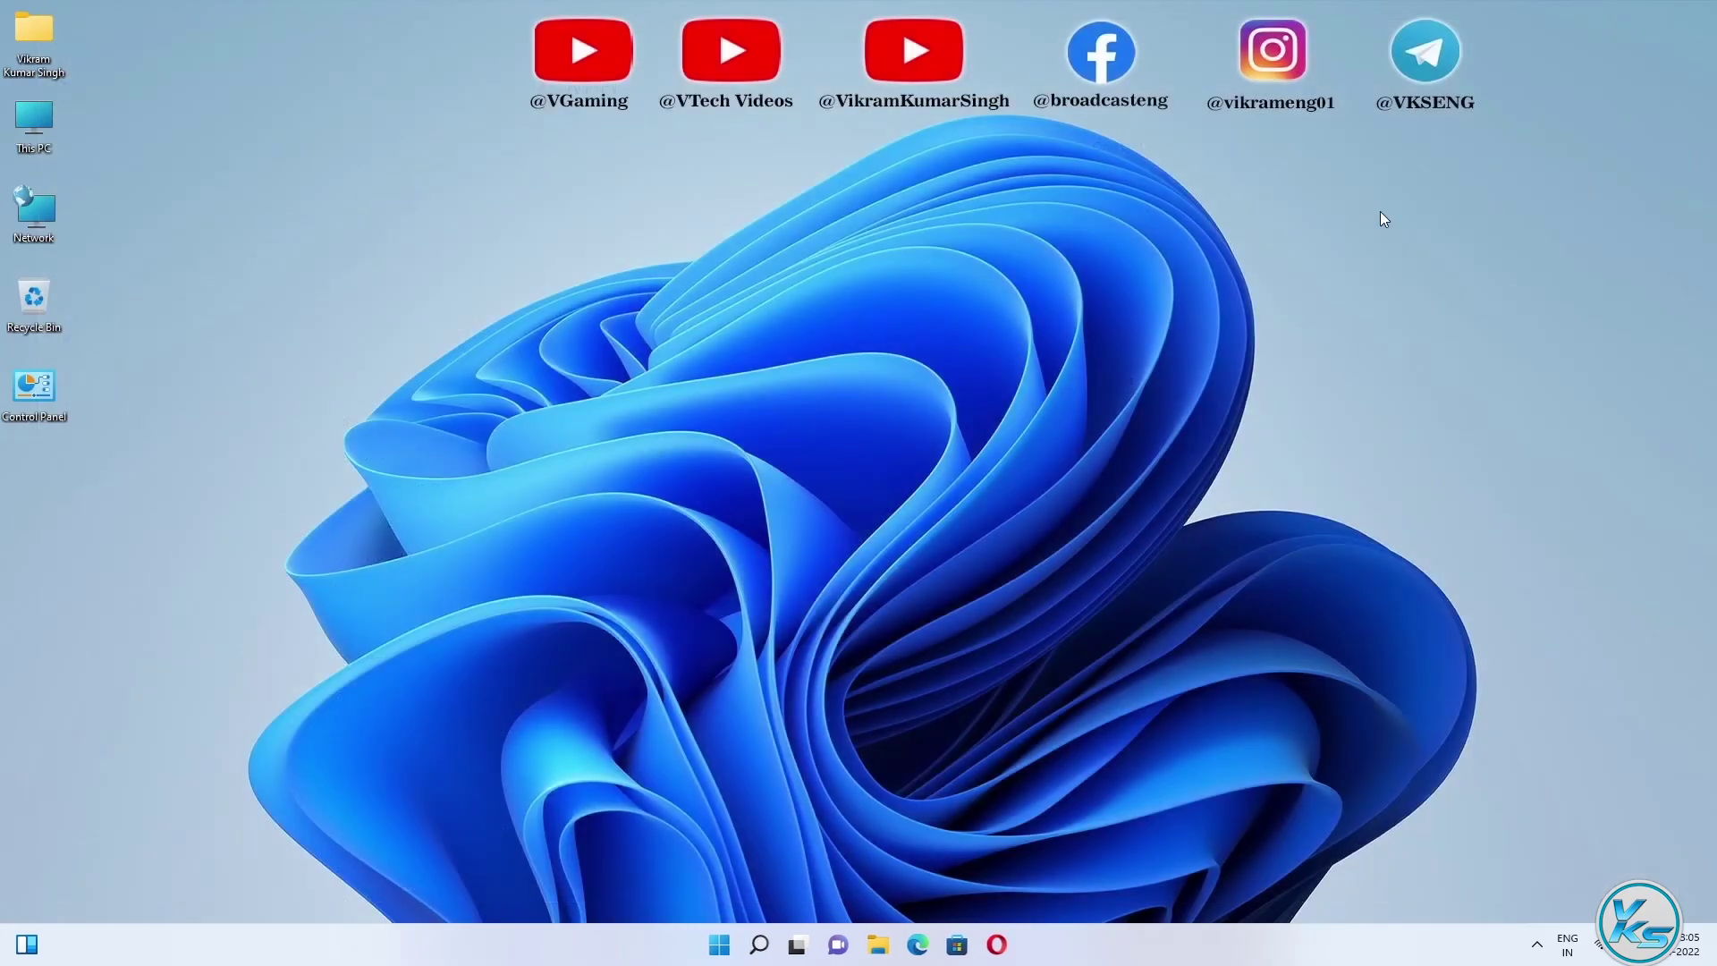
Verify the connection status of the account holder's Wi-Fi network in quick settings, and close the list
left_click(1598, 955)
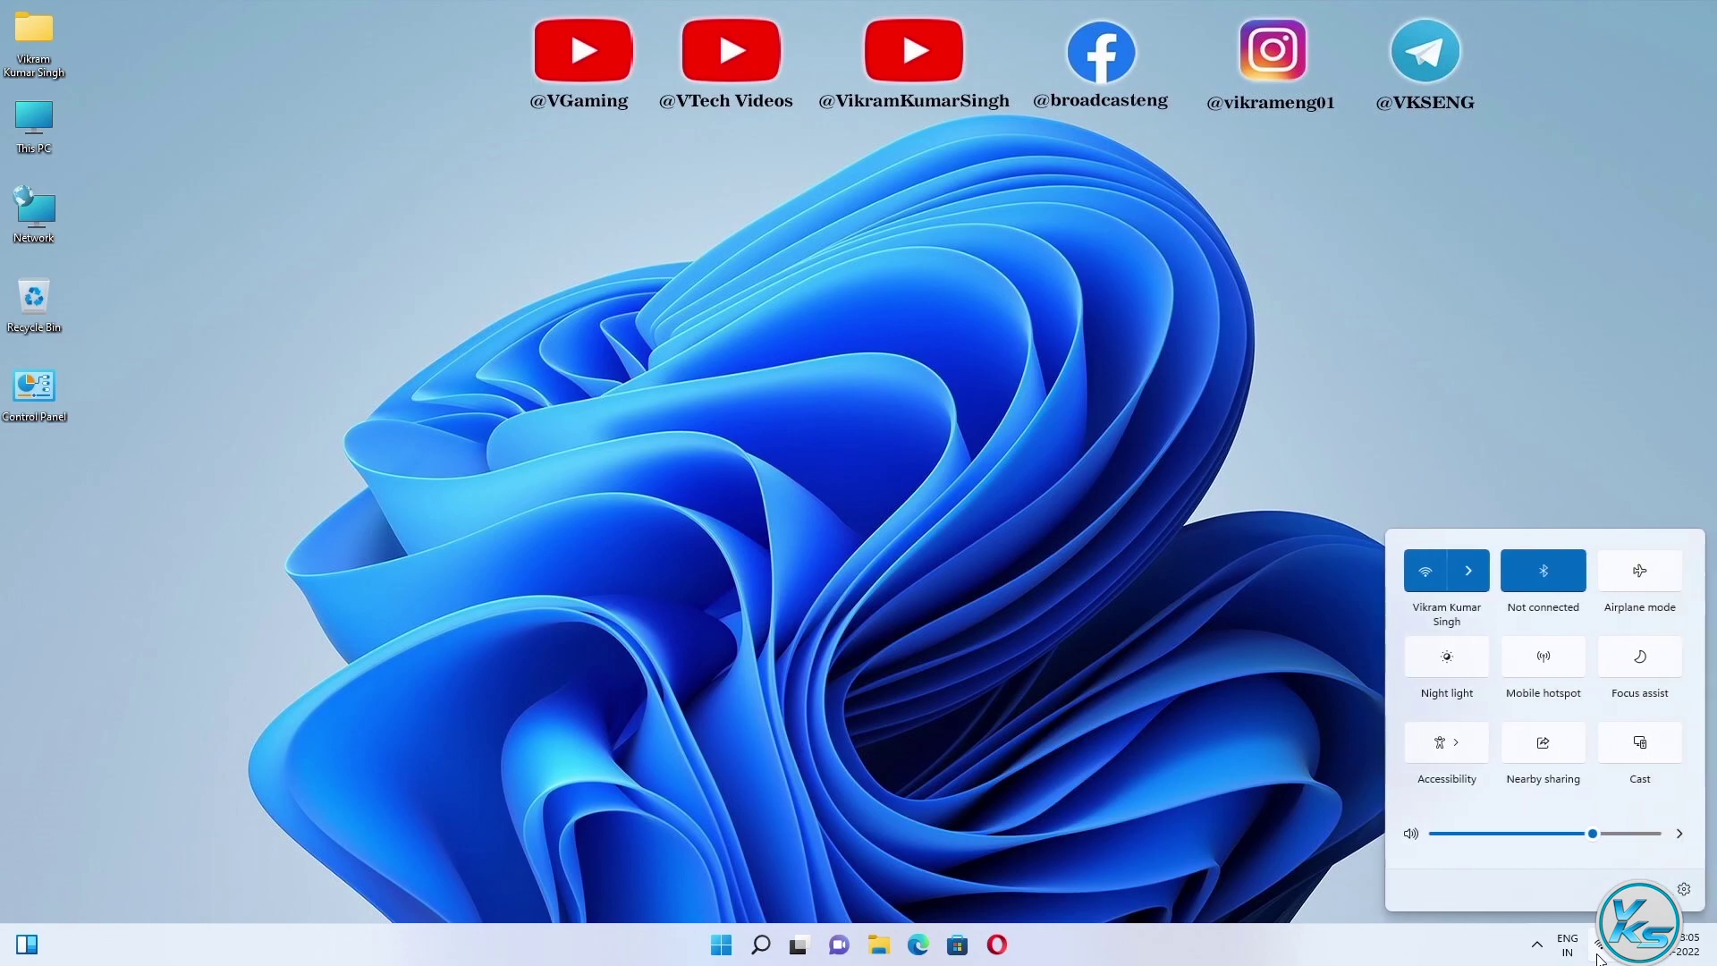
left_click(1481, 573)
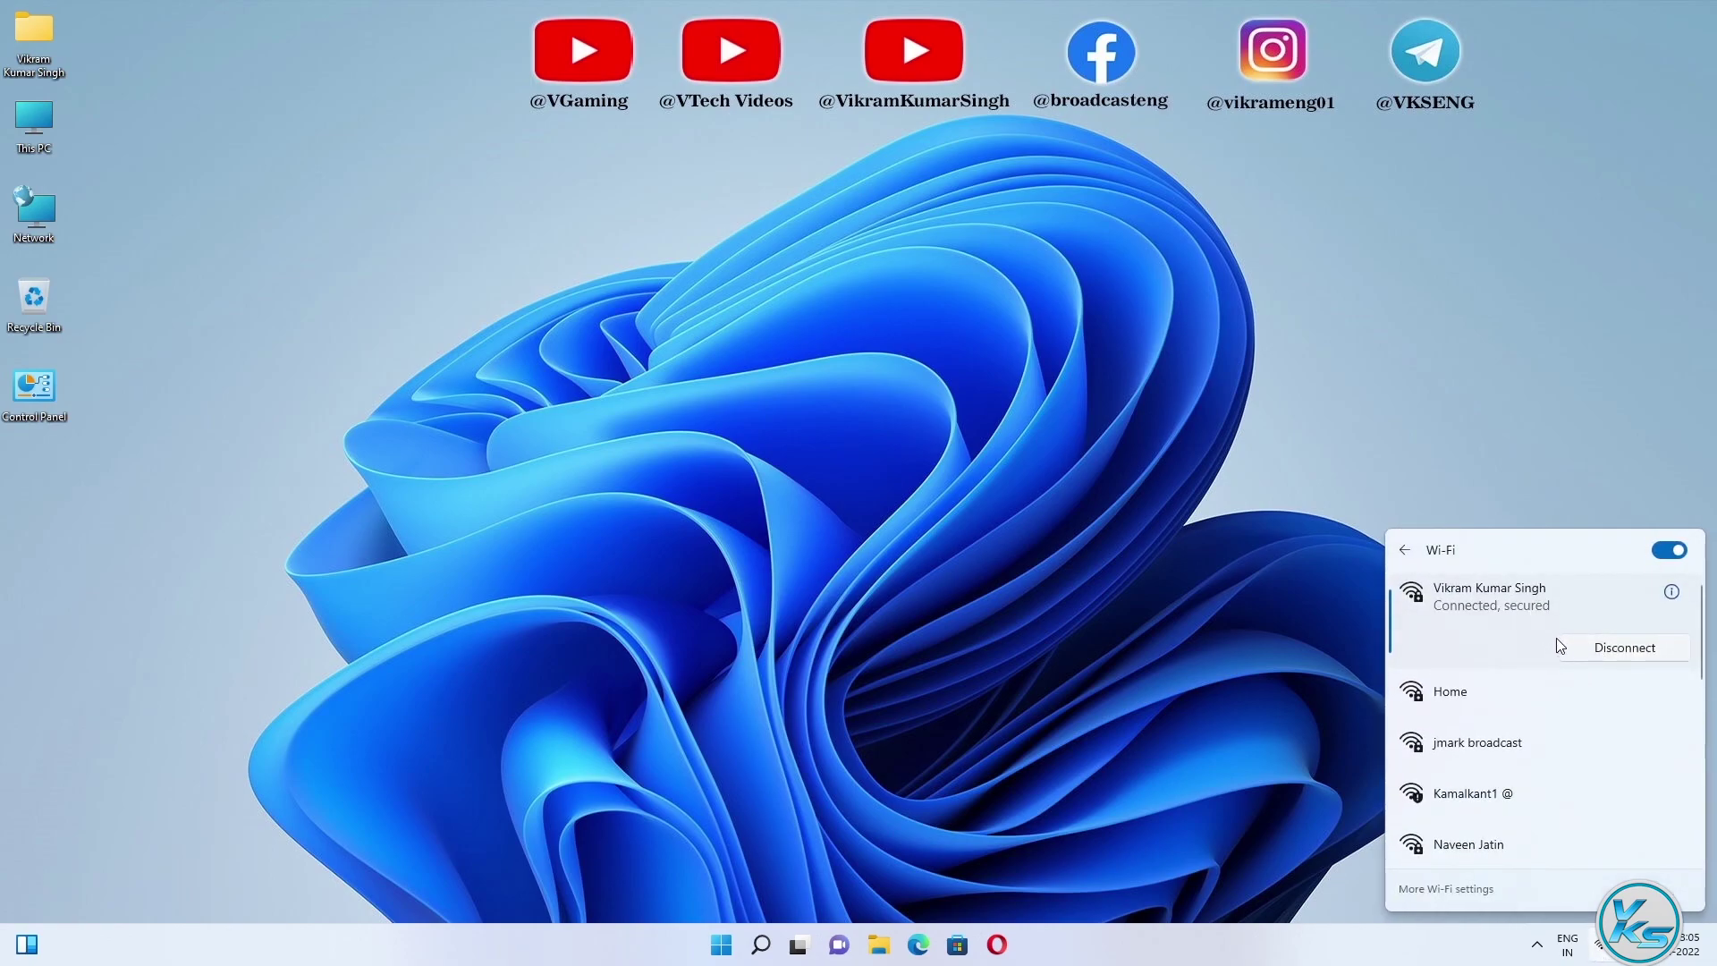
left_click(1081, 658)
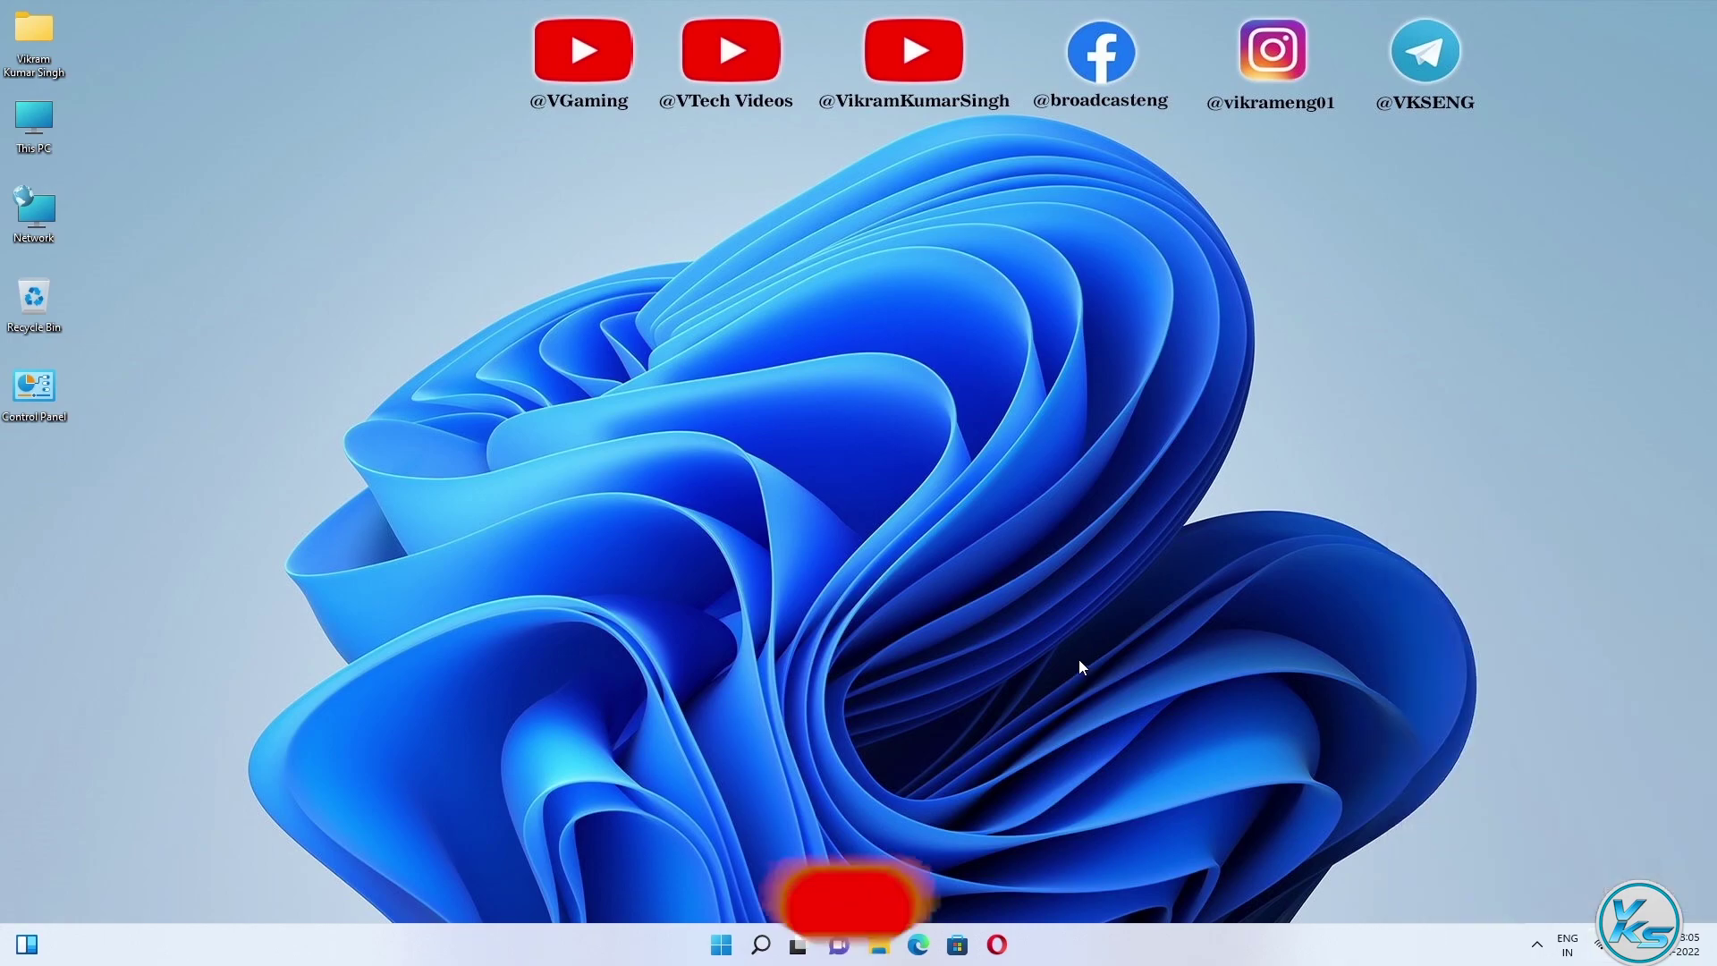